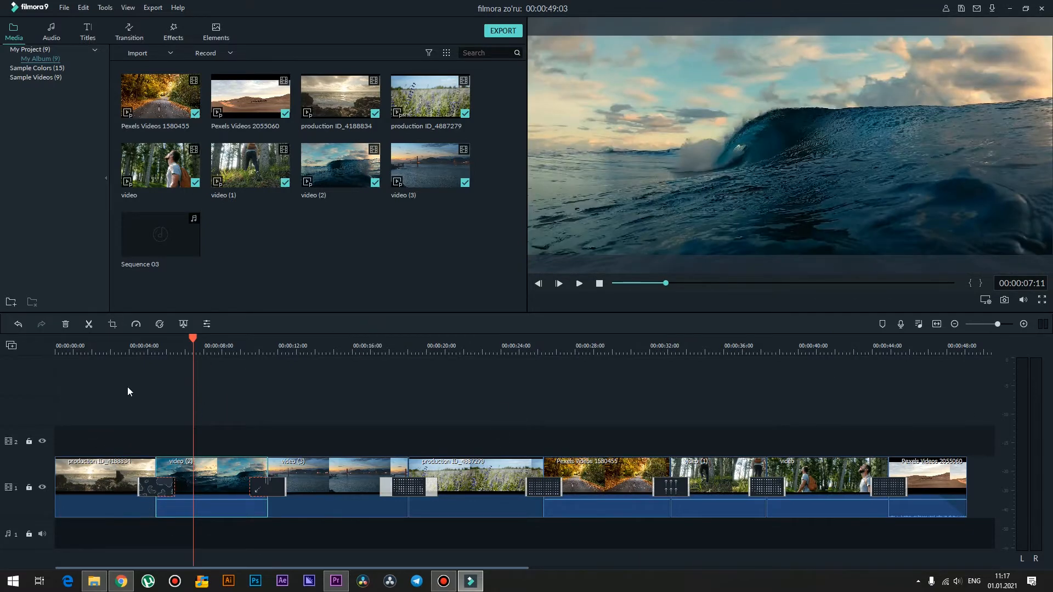
- Import all eight audio files from the Material audio folder into the project's media library
{"action": "left_click", "coordinate": [92, 587]}
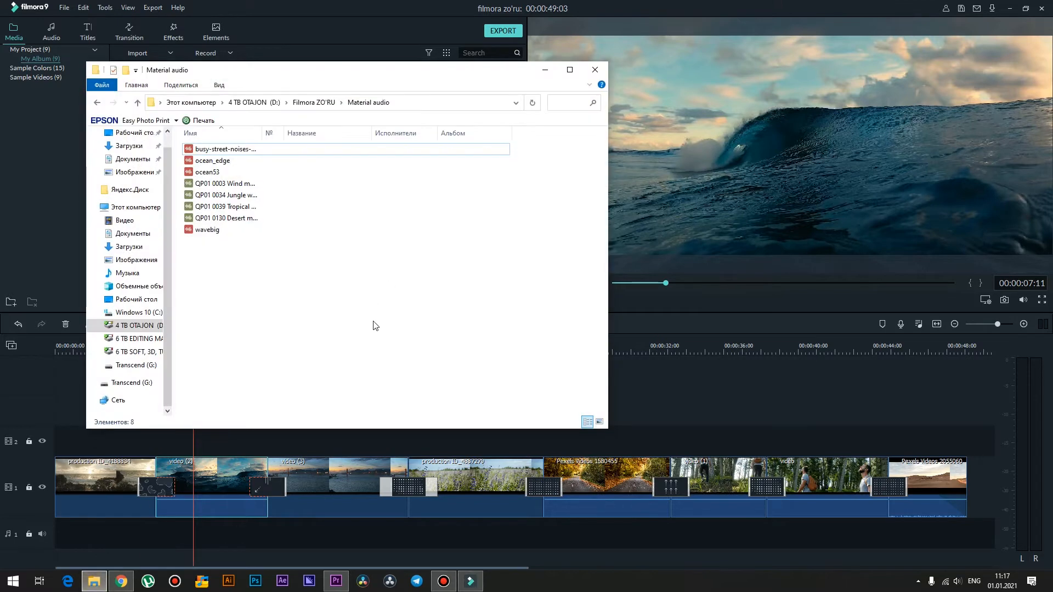
{"action": "left_click_drag", "start_coordinate": [244, 263], "coordinate": [198, 142]}
{"action": "left_click_drag", "start_coordinate": [447, 74], "coordinate": [801, 142]}
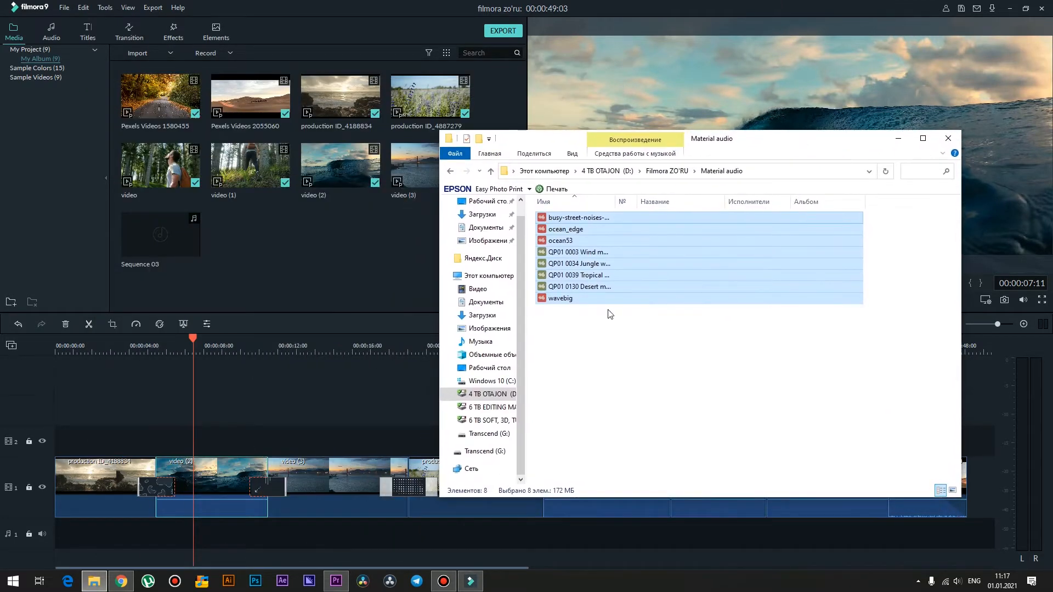
{"action": "left_click_drag", "start_coordinate": [603, 304], "coordinate": [288, 245]}
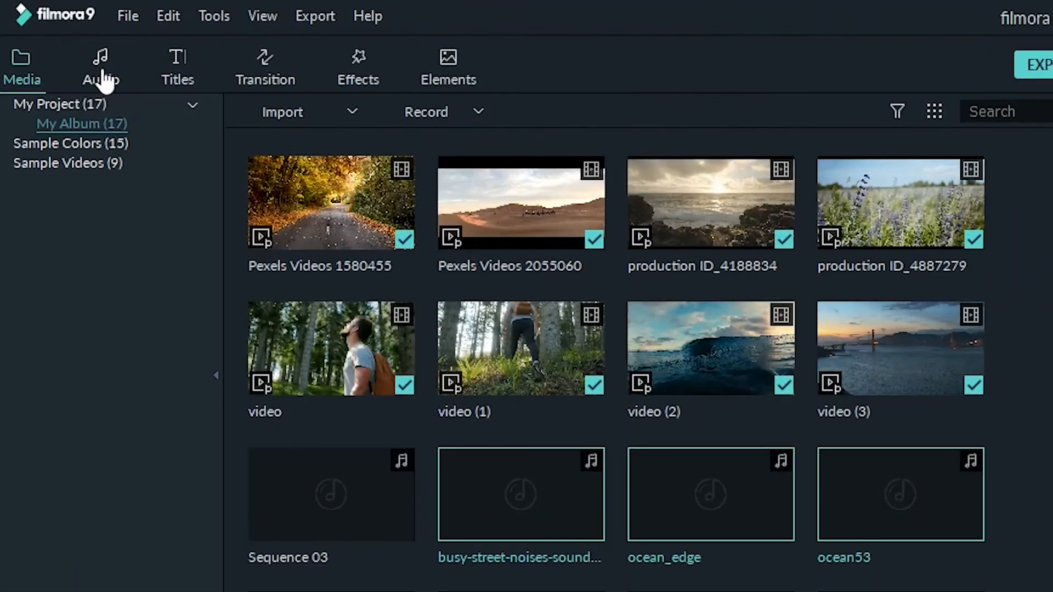
- Browse the built-in audio library's categories, from Media and the music genres to Sound Effect and My Music
{"action": "left_click", "coordinate": [104, 80]}
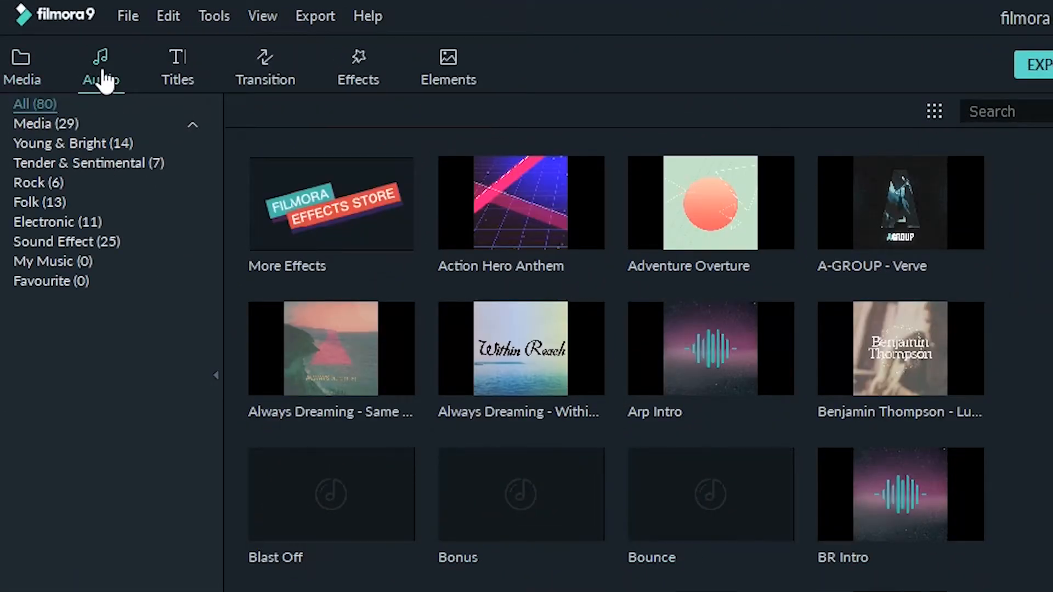
{"action": "left_click", "coordinate": [53, 131]}
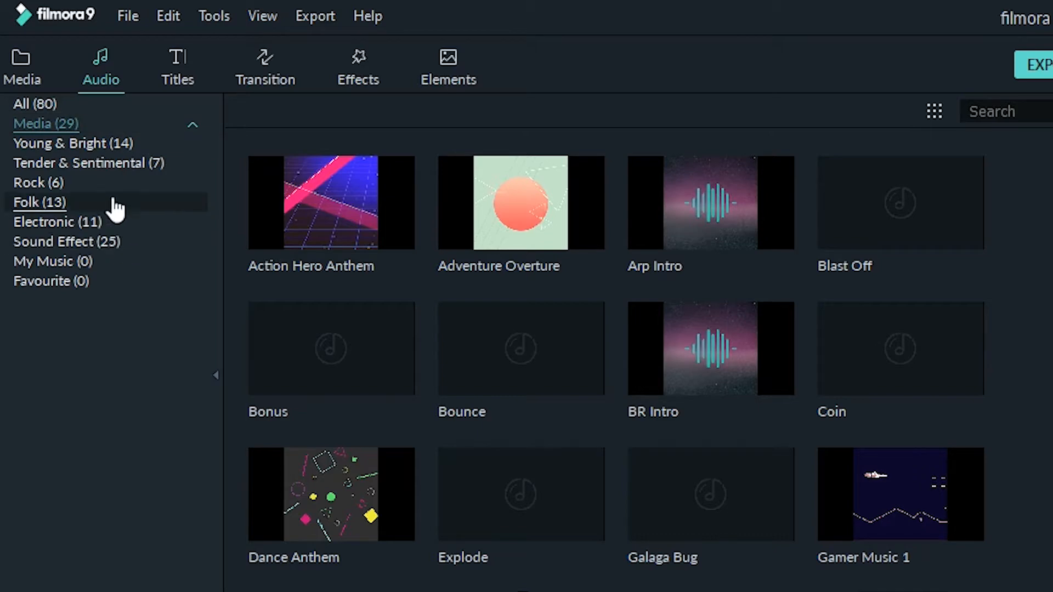
{"action": "left_click", "coordinate": [113, 166]}
{"action": "left_click", "coordinate": [19, 184]}
{"action": "left_click", "coordinate": [52, 204]}
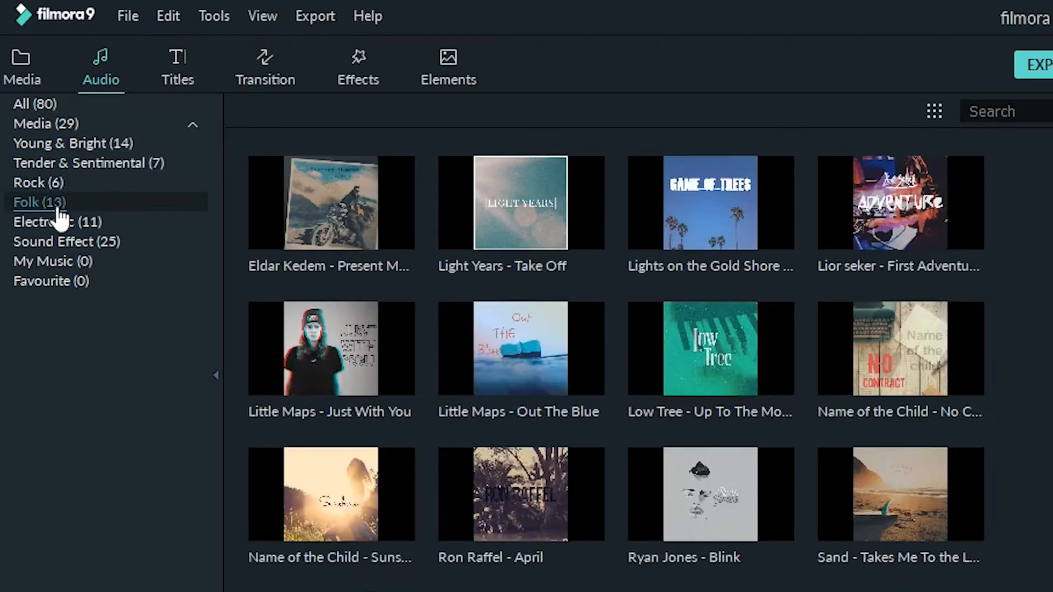
{"action": "left_click", "coordinate": [71, 222]}
{"action": "left_click", "coordinate": [84, 242]}
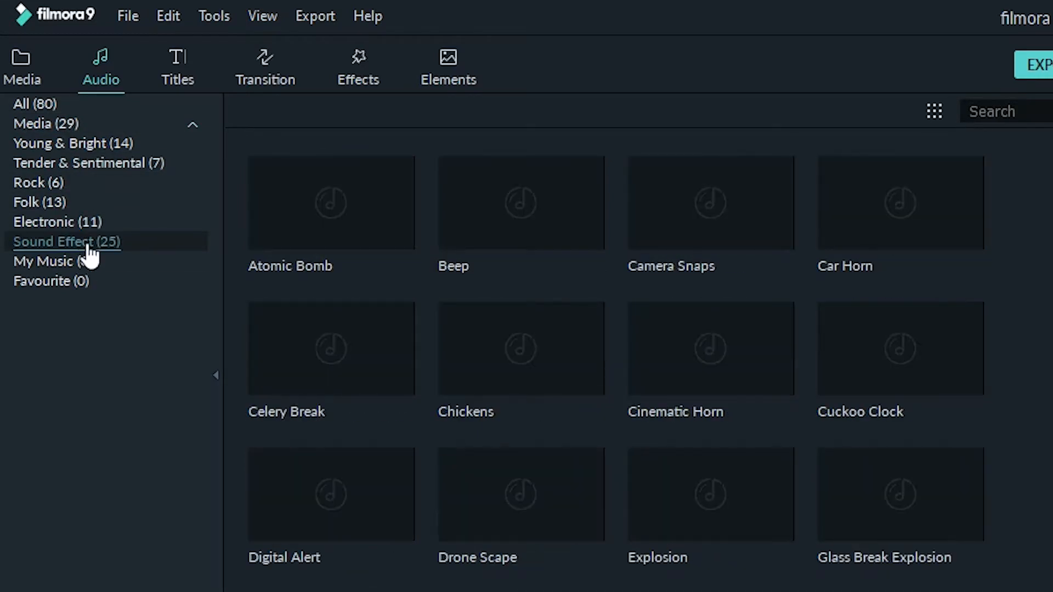
{"action": "left_click", "coordinate": [78, 263]}
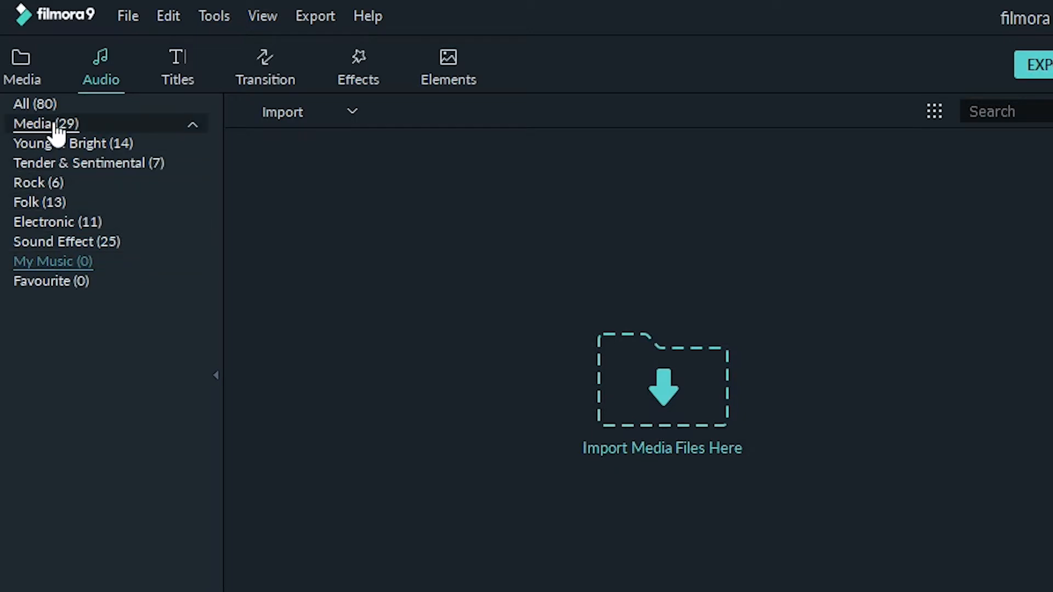
{"action": "left_click", "coordinate": [55, 229]}
{"action": "left_click", "coordinate": [53, 237]}
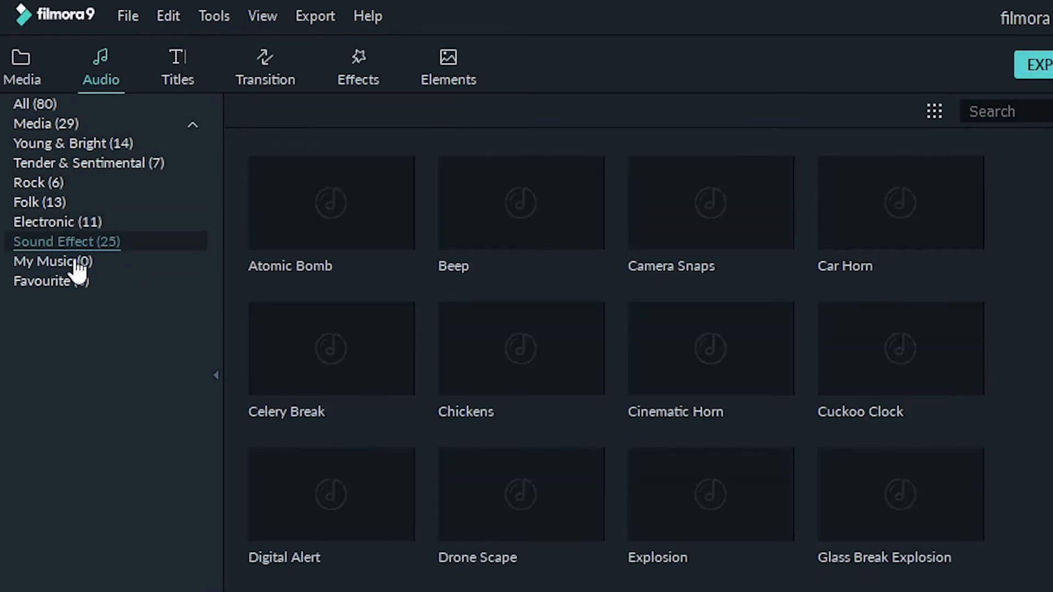
- Preview the Camera Snaps and Cinematic Horn sound effects and look through the rest of the Sound Effect list
{"action": "mouse_move", "coordinate": [381, 221]}
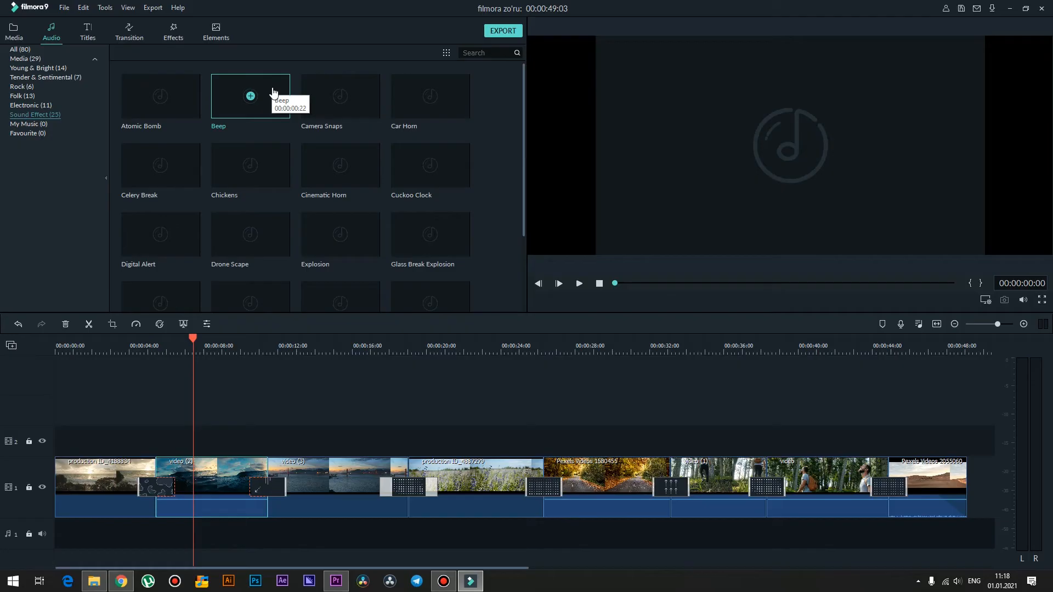
{"action": "double_click", "coordinate": [568, 193]}
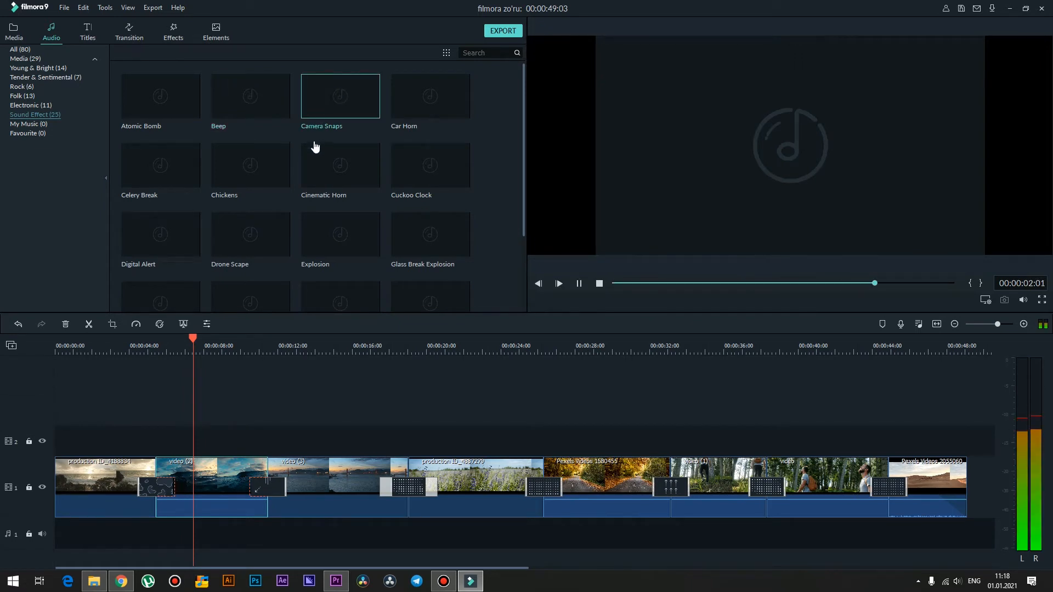
{"action": "left_click", "coordinate": [319, 163]}
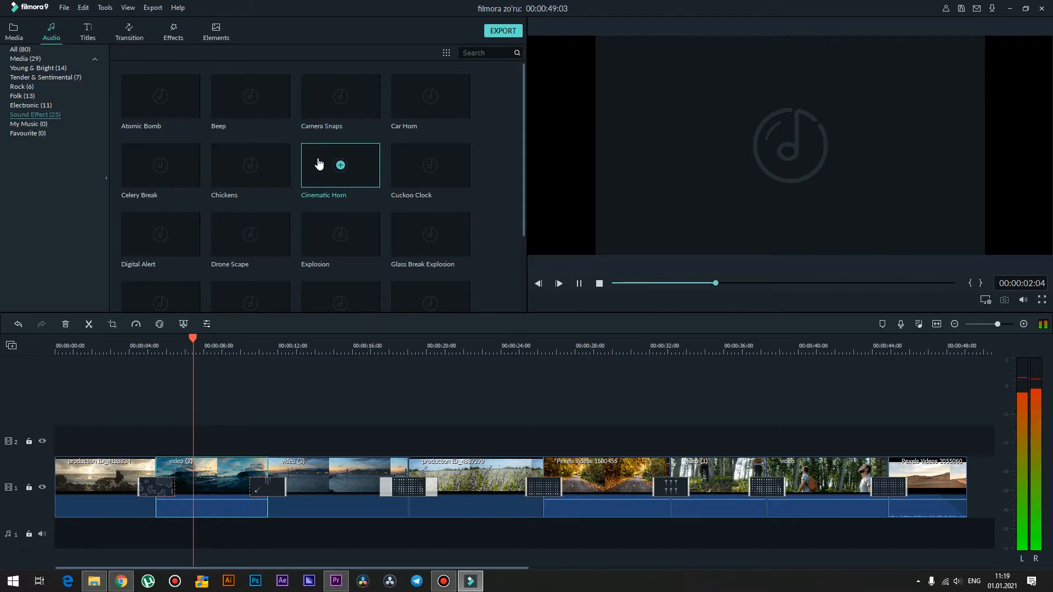
{"action": "scroll", "coordinate": [319, 163], "scroll_direction": "down", "scroll_amount": 5}
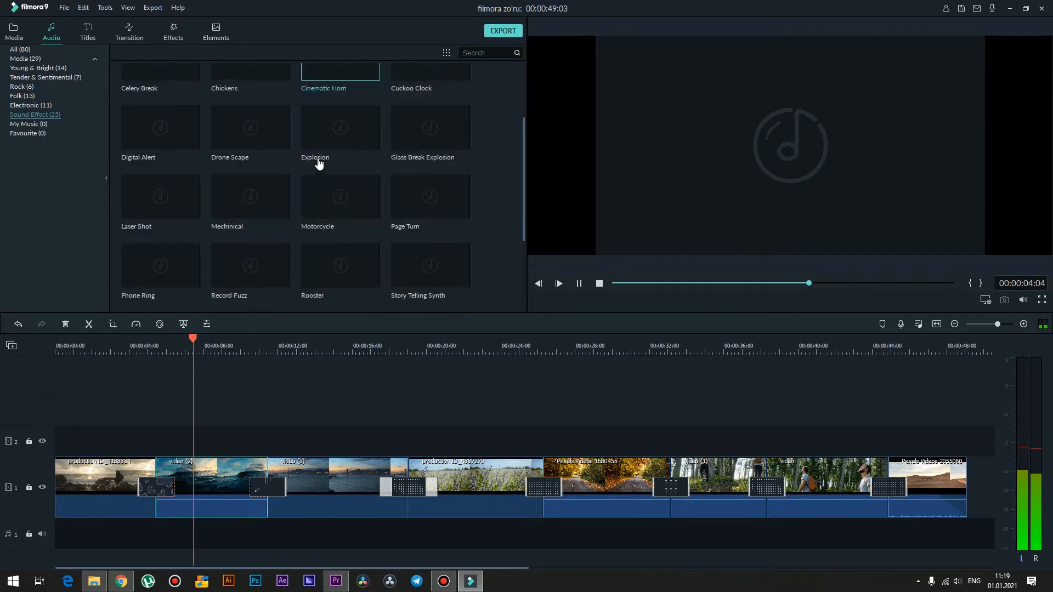
{"action": "scroll", "coordinate": [318, 164], "scroll_direction": "up", "scroll_amount": 5}
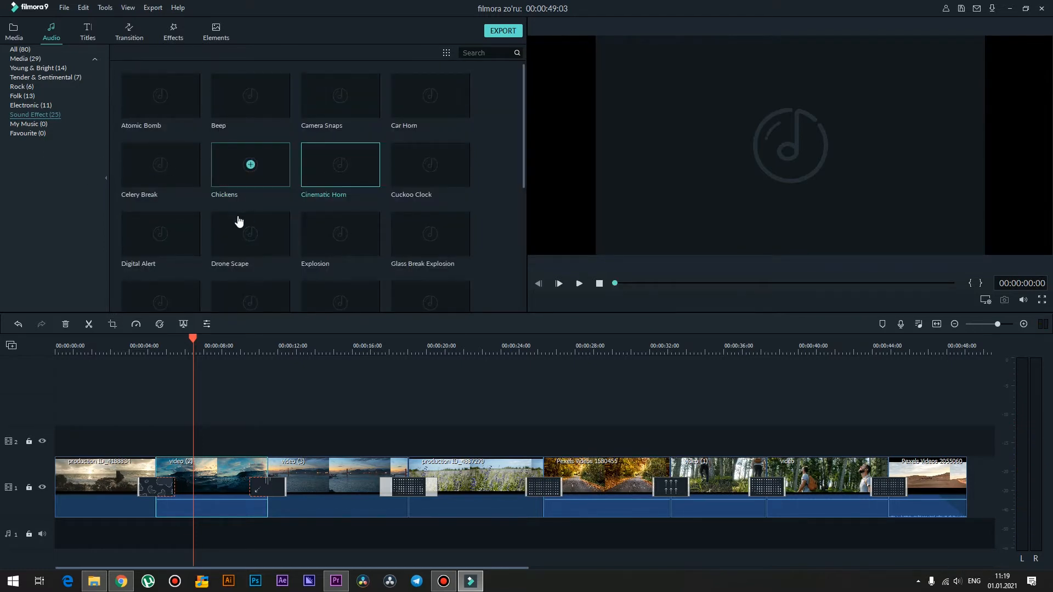
- Place the A-GROUP - Verve track from the full audio library on audio track 1 at the timeline's start
{"action": "left_click", "coordinate": [18, 96]}
{"action": "left_click", "coordinate": [21, 68]}
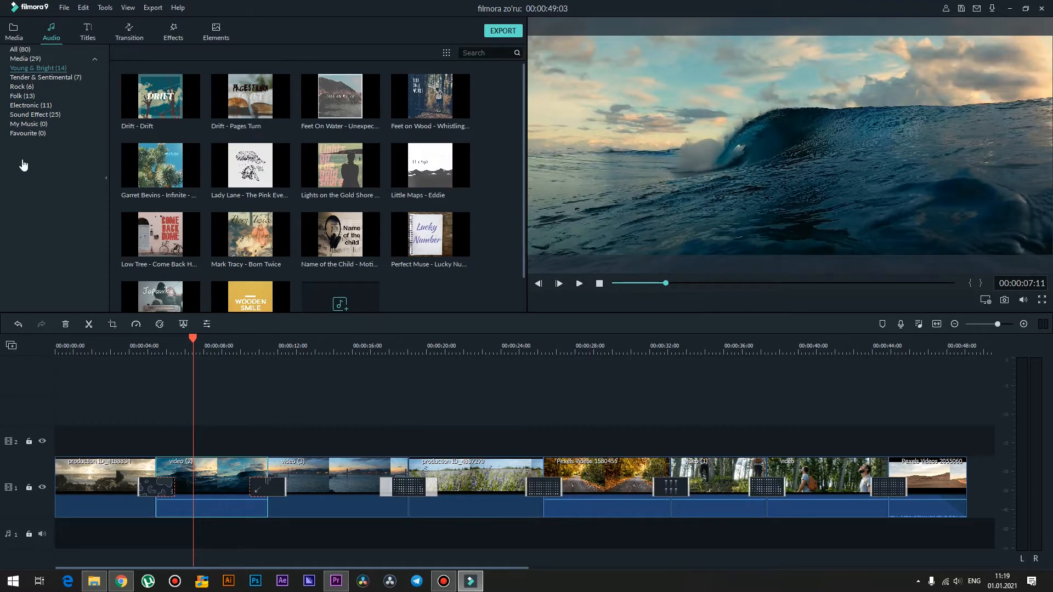
{"action": "left_click", "coordinate": [15, 50]}
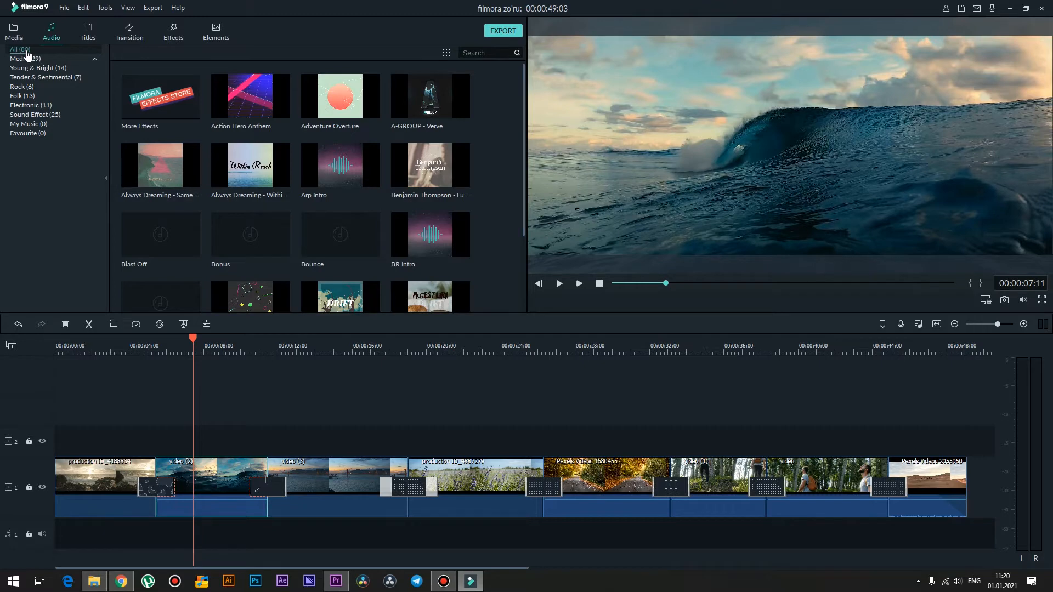
{"action": "left_click", "coordinate": [463, 101]}
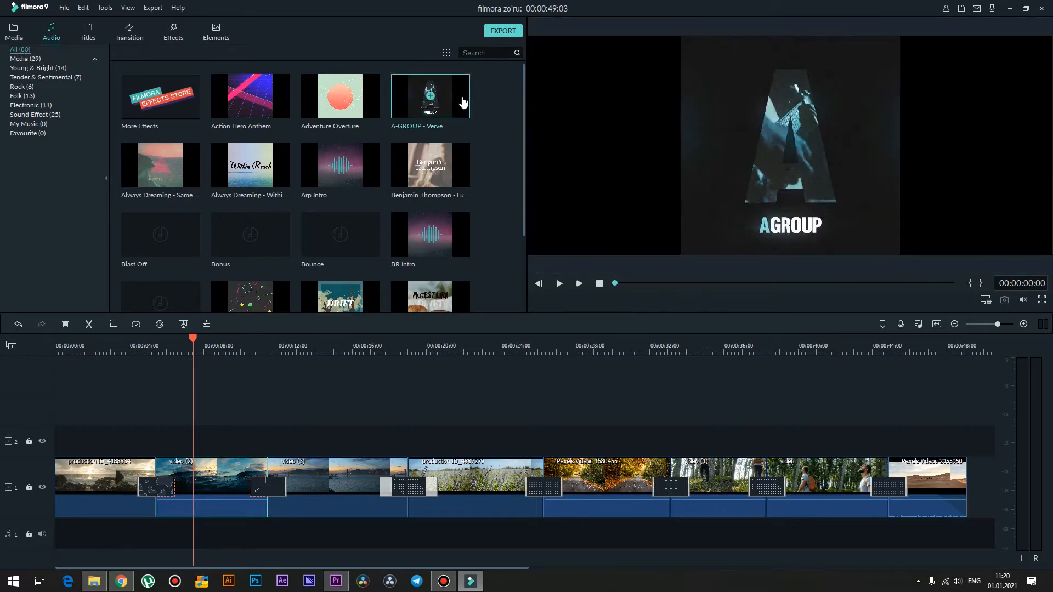
{"action": "left_click_drag", "start_coordinate": [447, 97], "coordinate": [55, 526]}
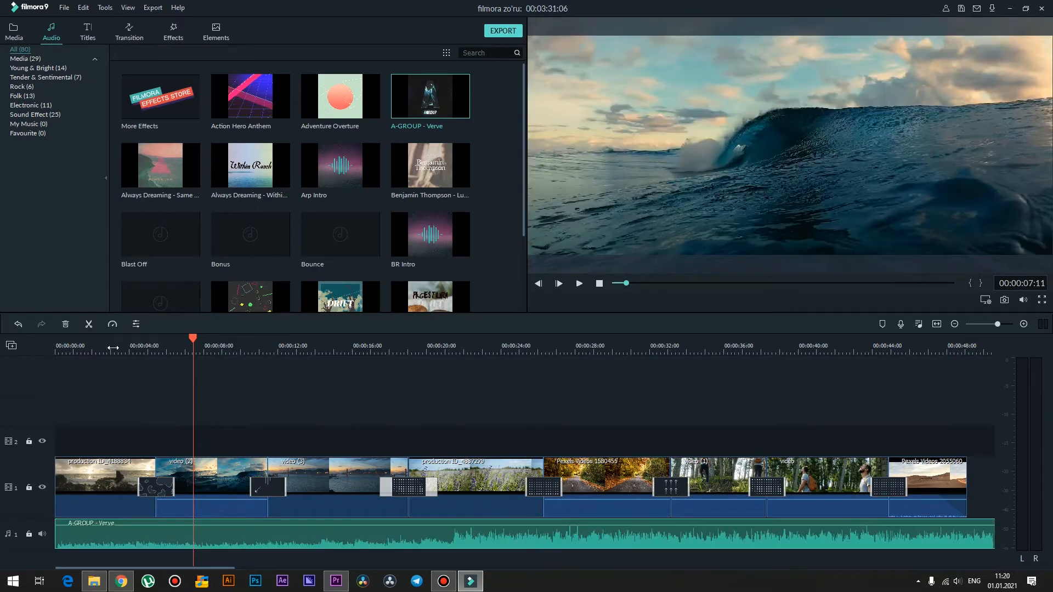
- Split the A-GROUP - Verve music at the end of the last video clip, 00:00:49:03, and delete the excess part
{"action": "left_click_drag", "start_coordinate": [113, 348], "coordinate": [1, 360]}
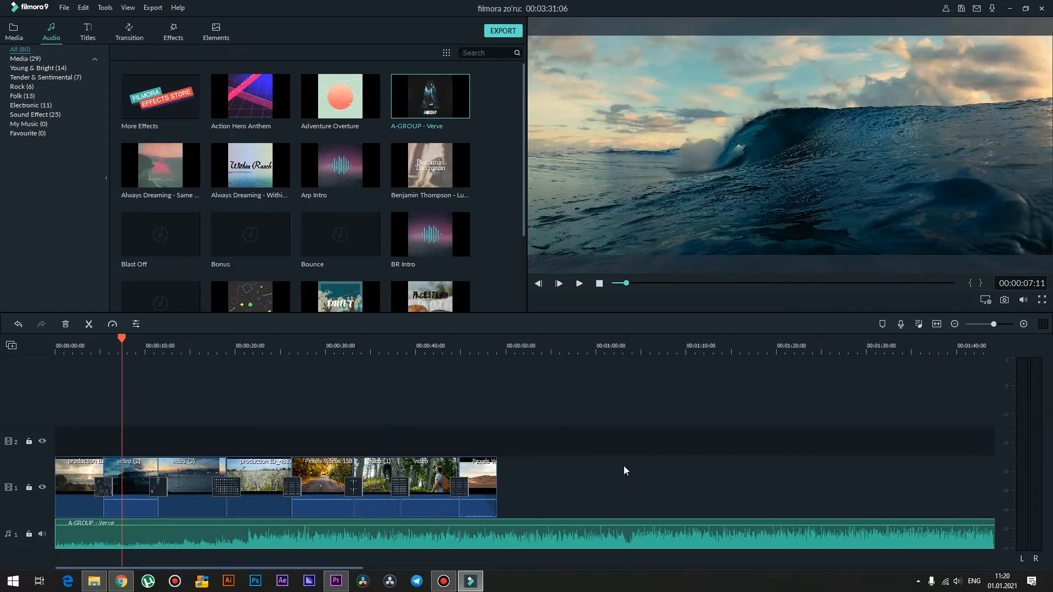
{"action": "left_click", "coordinate": [487, 349]}
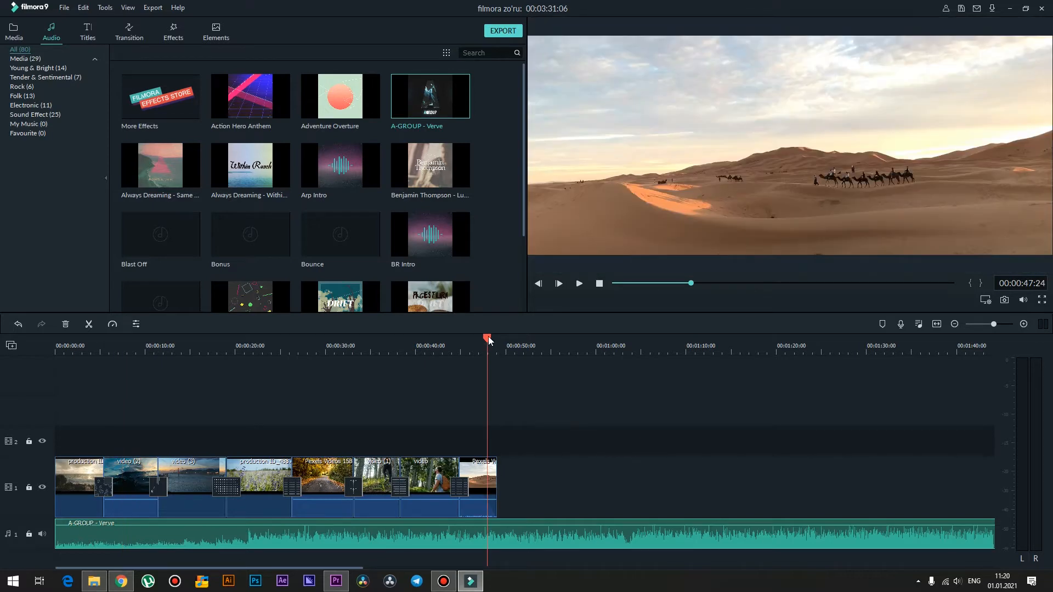
{"action": "key", "text": "Up"}
{"action": "key", "text": "Up"}
{"action": "key", "text": "Up"}
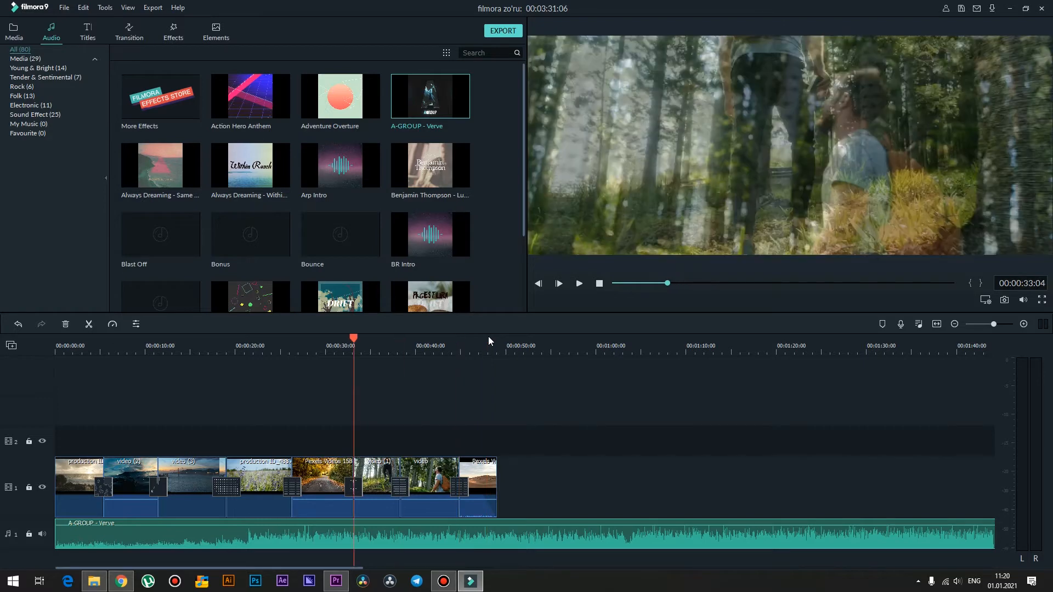
{"action": "key", "text": "Down"}
{"action": "key", "text": "Down"}
{"action": "key", "text": "Down"}
{"action": "key", "text": "Up"}
{"action": "key", "text": "Up"}
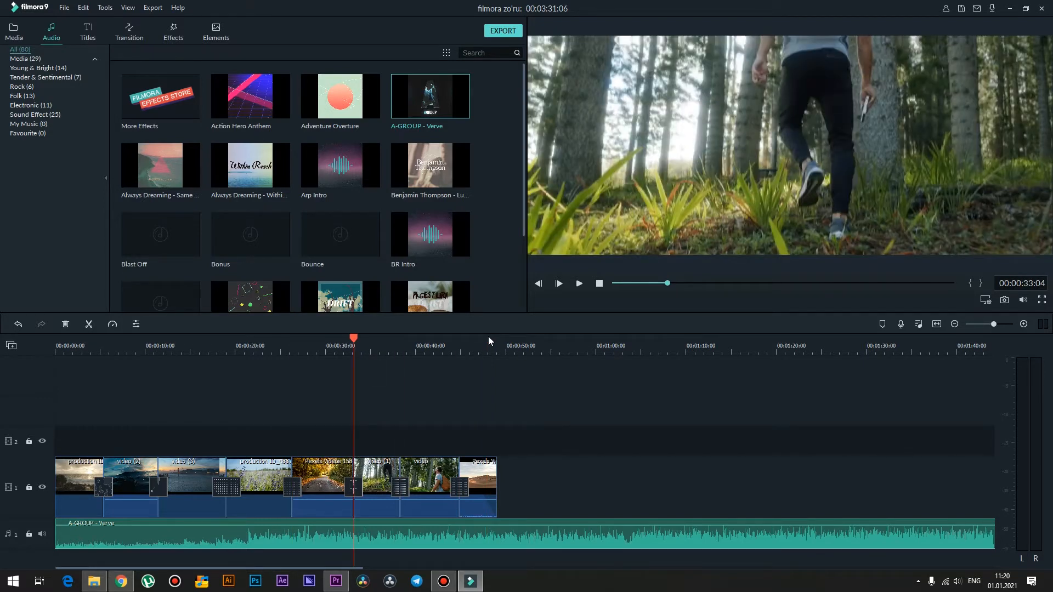
{"action": "key", "text": "Up"}
{"action": "key", "text": "Down"}
{"action": "key", "text": "Down"}
{"action": "key", "text": "Down"}
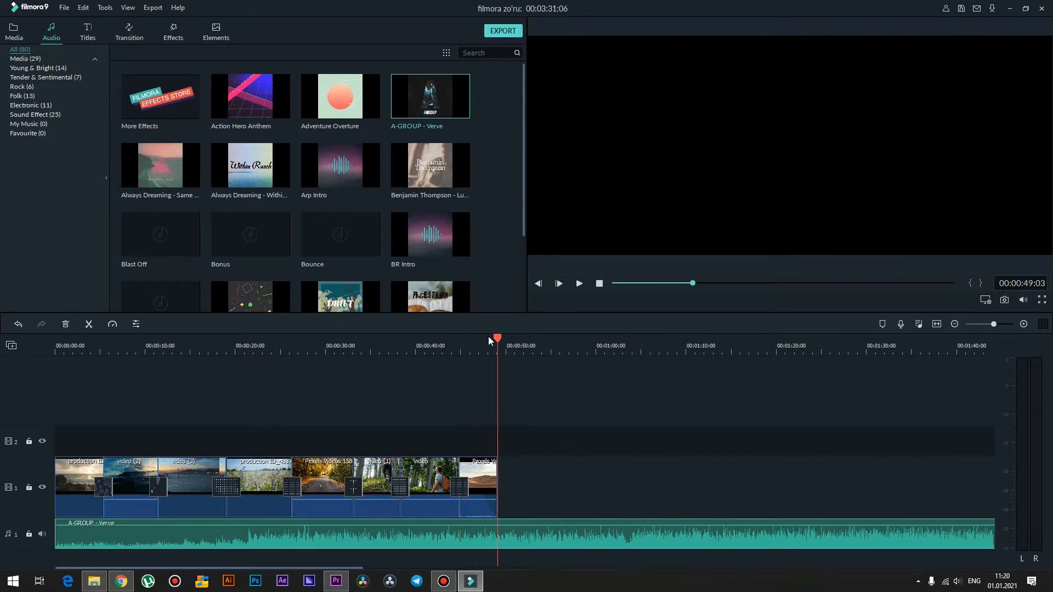
{"action": "key", "text": "ctrl+b"}
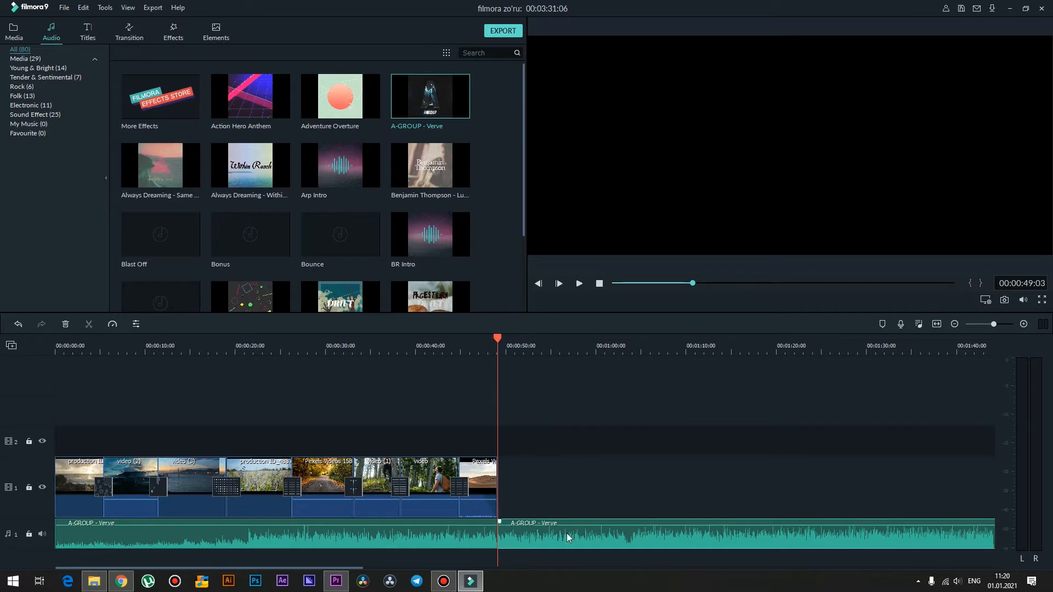
{"action": "key", "text": "Delete"}
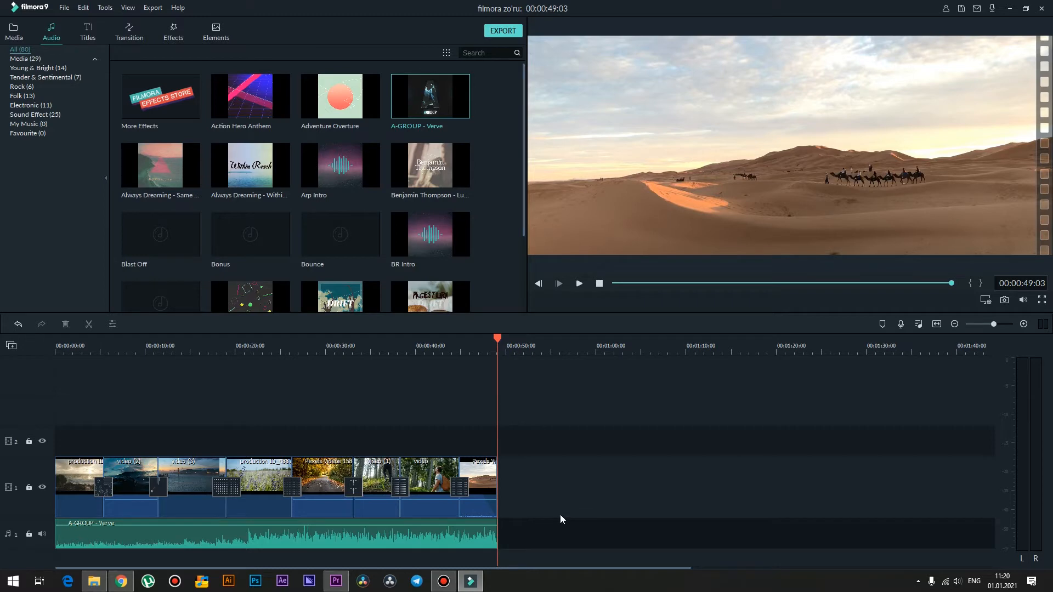
- Add a fade-out to the end of the A-GROUP - Verve music, starting at about 00:00:45:24, and play back the ending
{"action": "scroll", "coordinate": [561, 515], "scroll_direction": "up", "scroll_amount": 5}
{"action": "scroll", "coordinate": [560, 519], "scroll_direction": "up", "scroll_amount": 2}
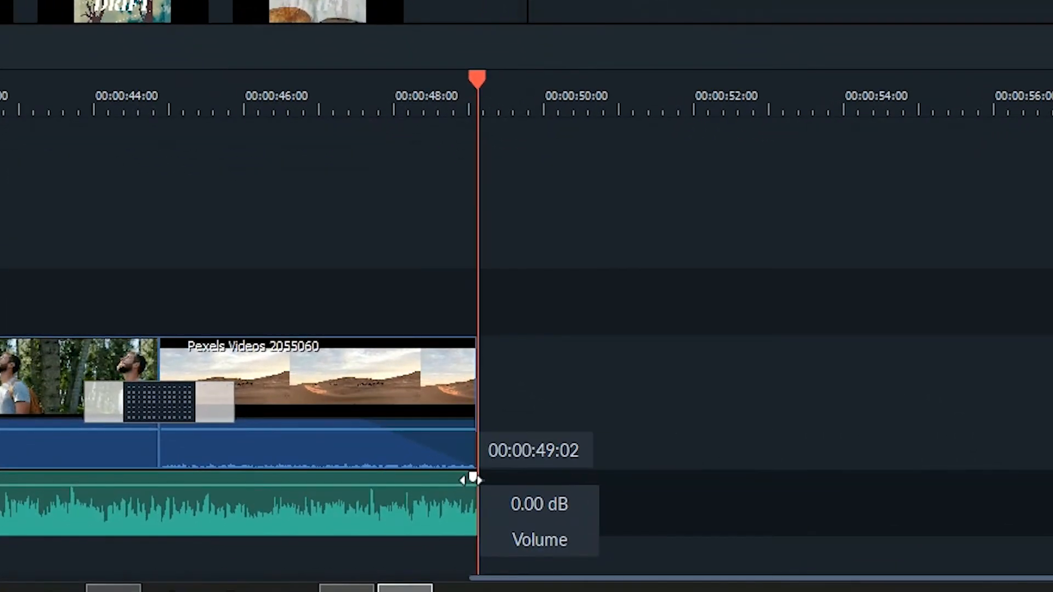
{"action": "left_click_drag", "start_coordinate": [471, 483], "coordinate": [242, 478]}
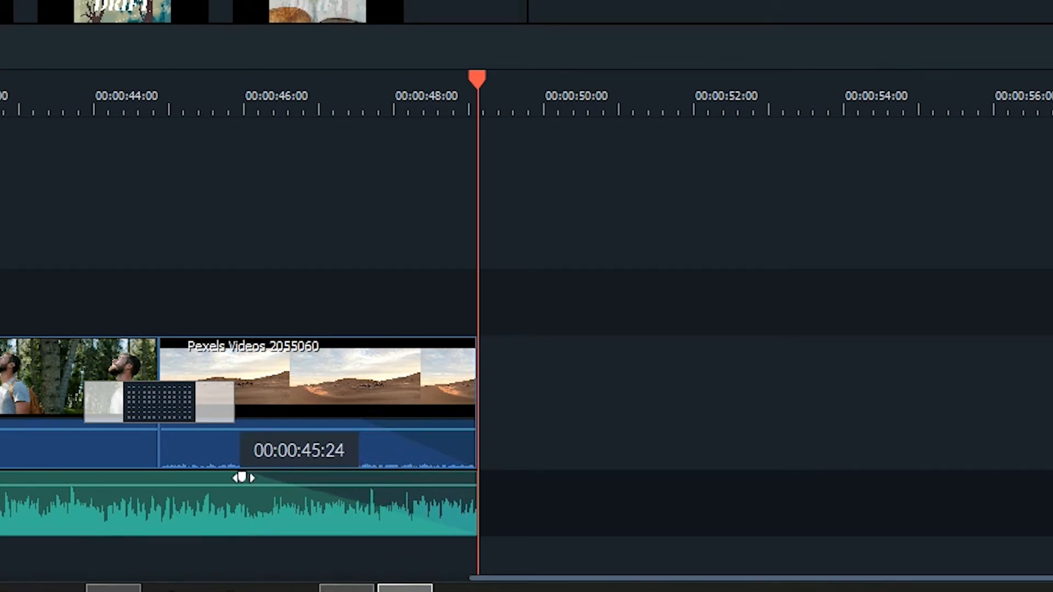
{"action": "left_click", "coordinate": [213, 107]}
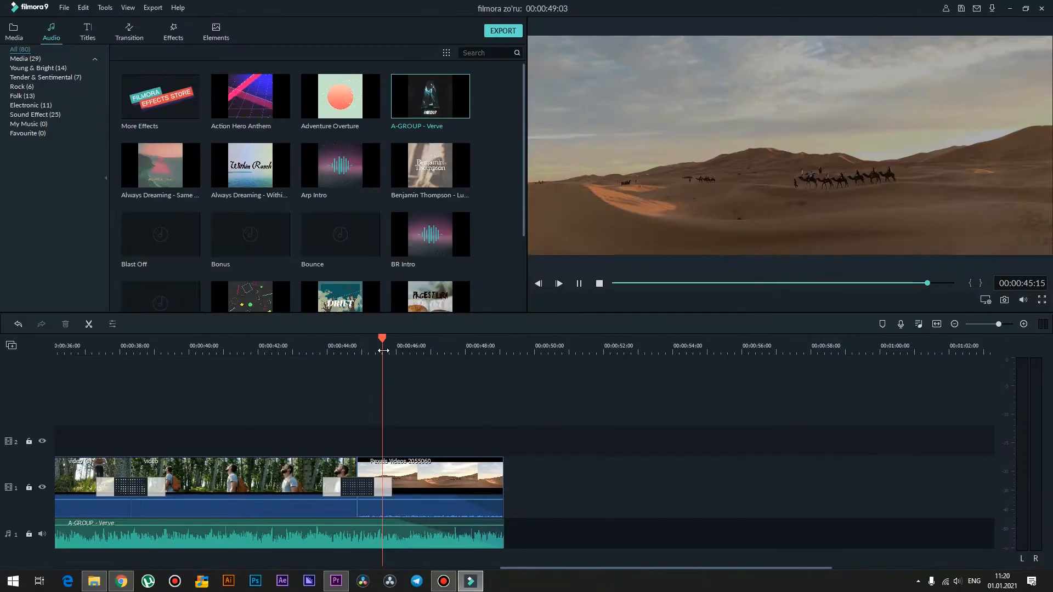
{"action": "key", "text": "space"}
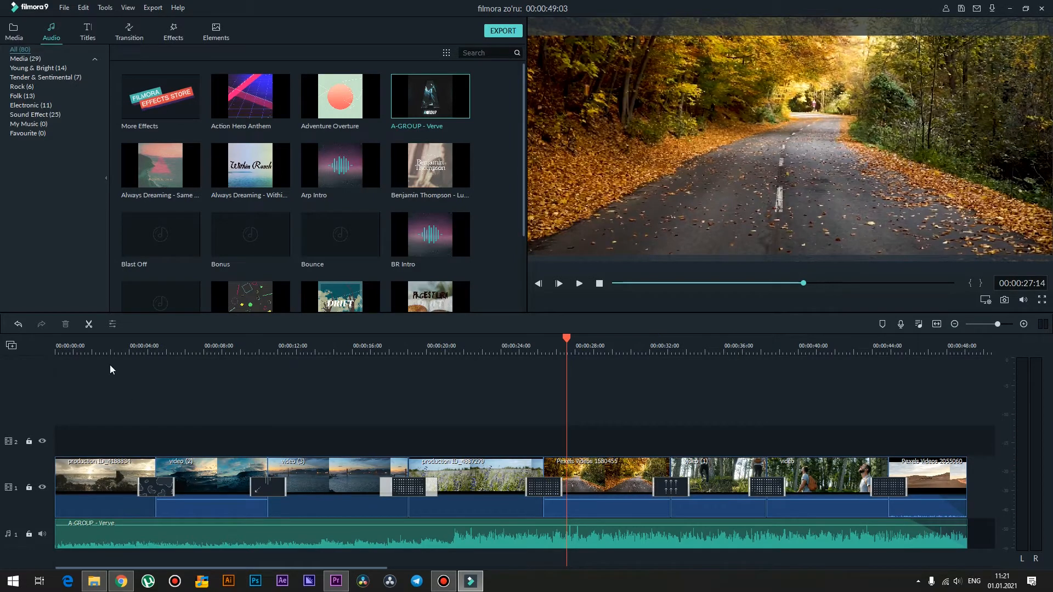
- Play the opening clips from the timeline's start to check how the music sounds with them
{"action": "left_click", "coordinate": [108, 346]}
{"action": "left_click_drag", "start_coordinate": [108, 340], "coordinate": [56, 343]}
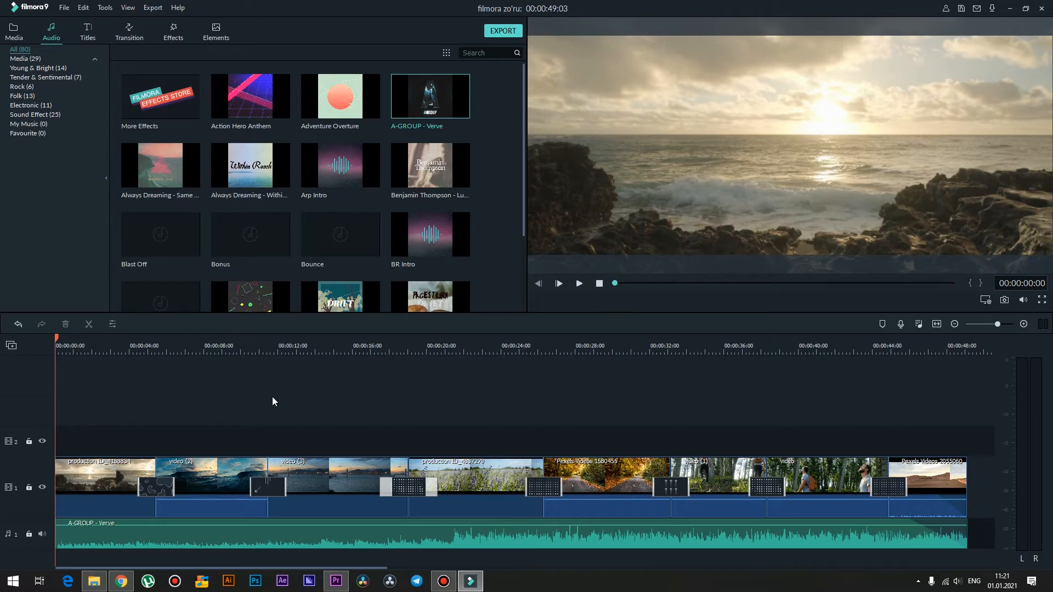
{"action": "key", "text": "space"}
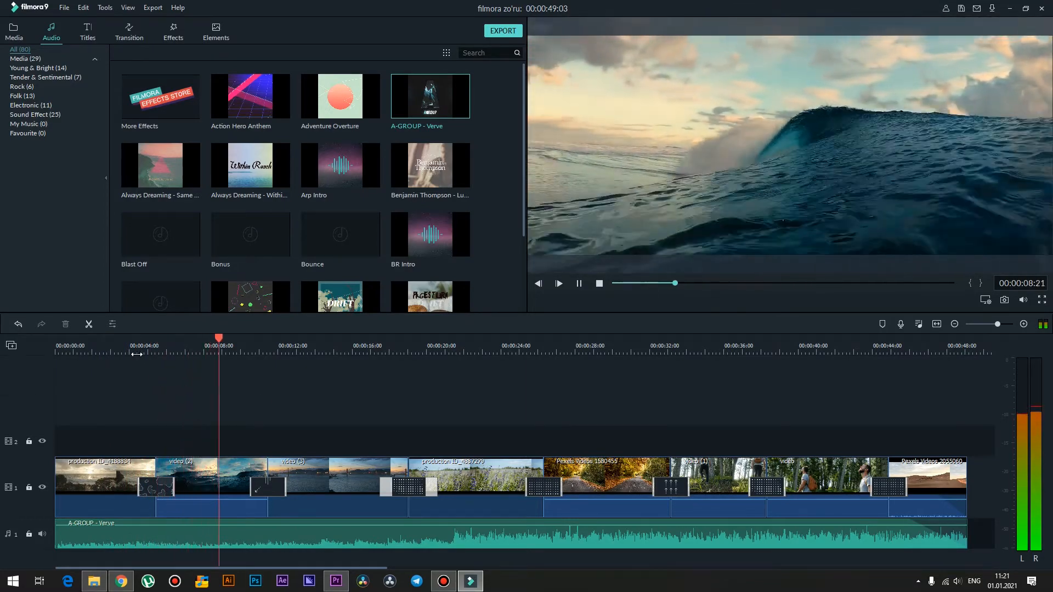
{"action": "left_click", "coordinate": [137, 353]}
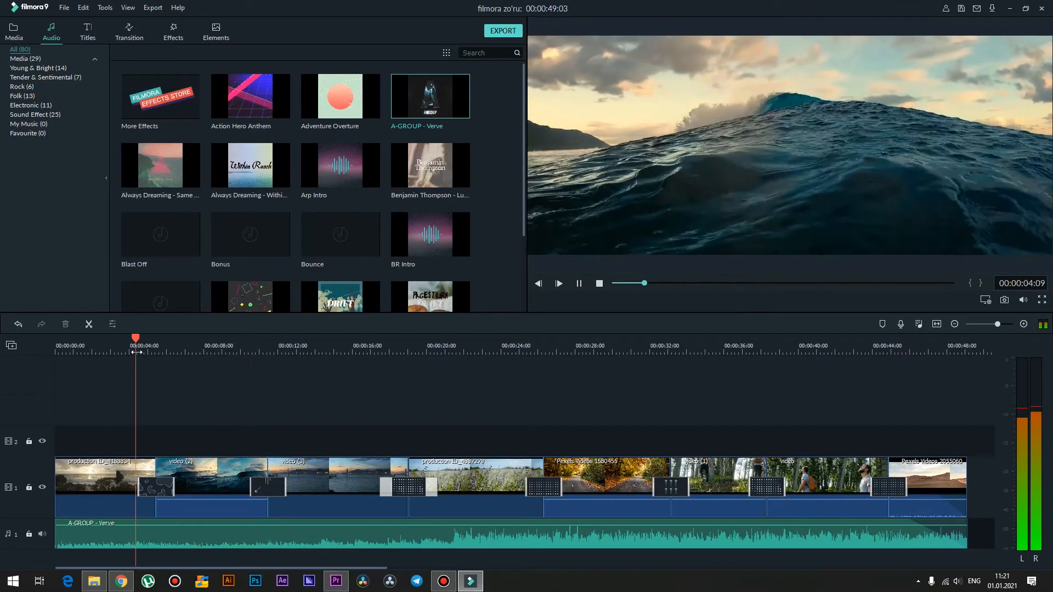
{"action": "key", "text": "space"}
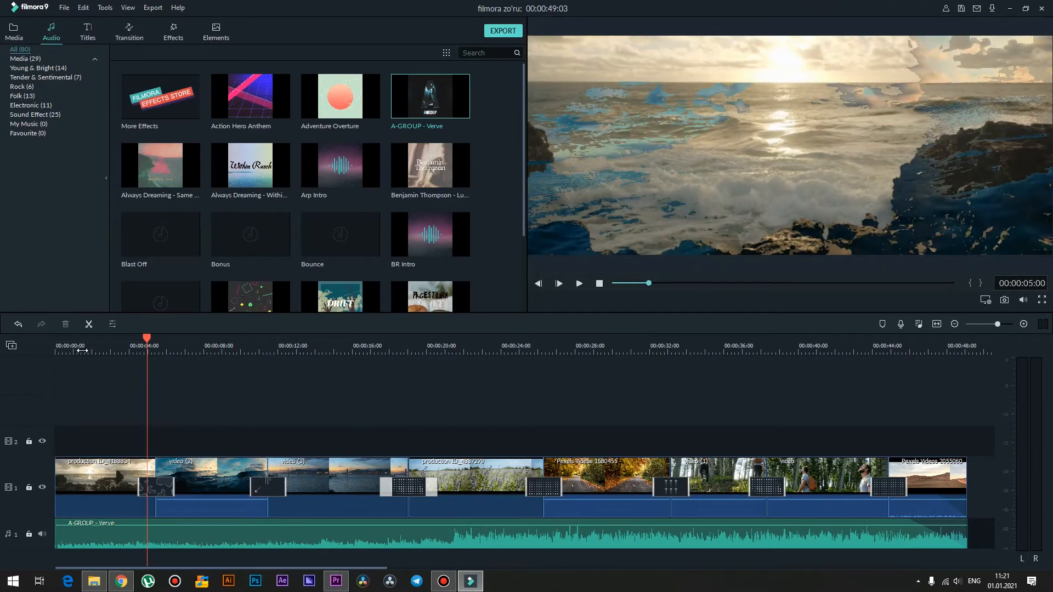
{"action": "left_click", "coordinate": [81, 351]}
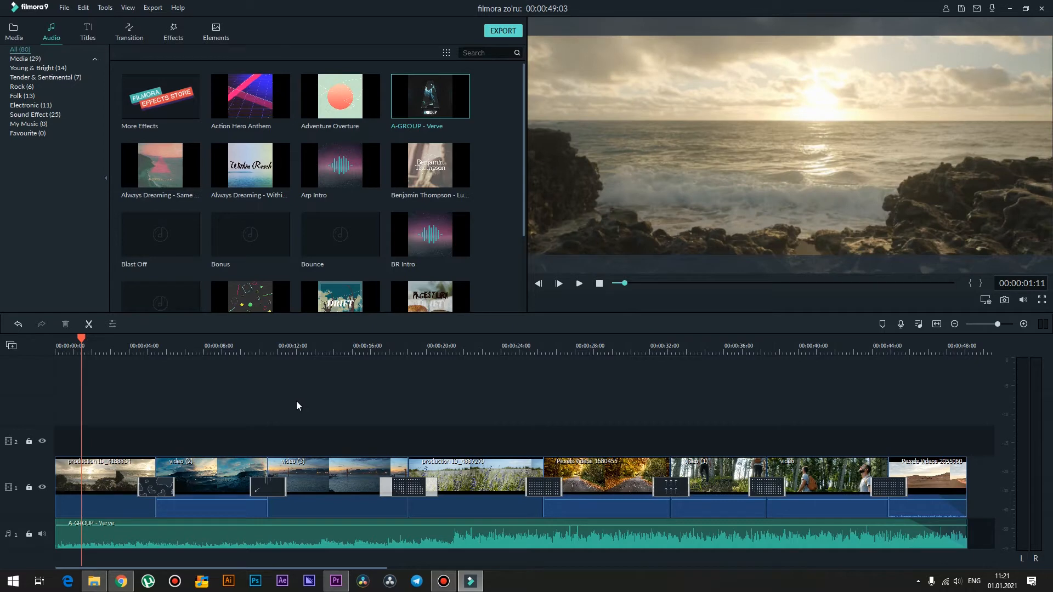
- Set the A-GROUP - Verve music's fade-in to 1.00 s and its fade-out to 3.00 s
{"action": "left_click", "coordinate": [278, 544]}
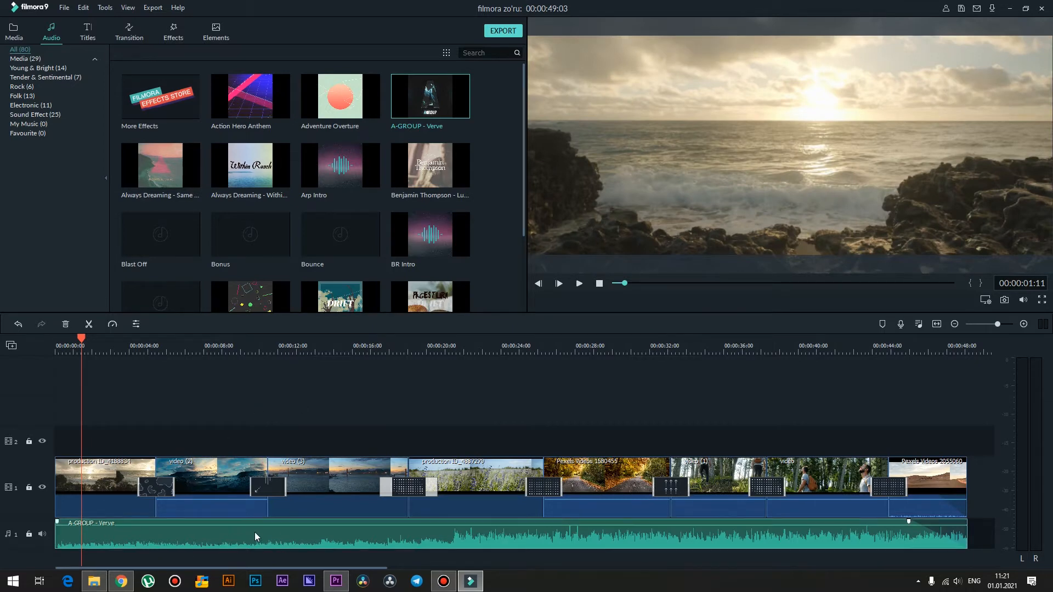
{"action": "double_click", "coordinate": [255, 532]}
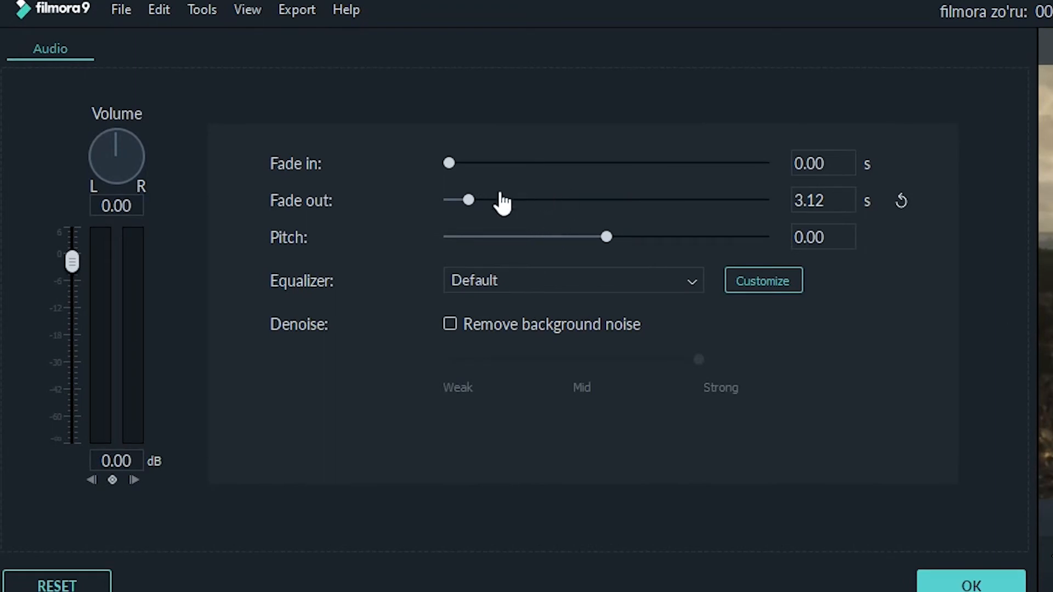
{"action": "left_click_drag", "start_coordinate": [449, 163], "coordinate": [595, 164]}
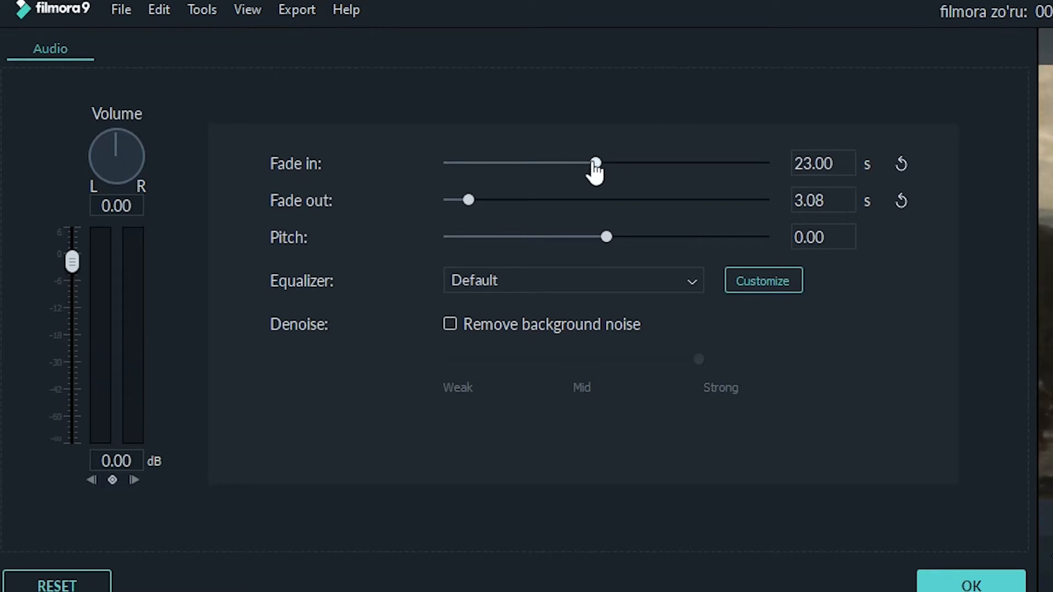
{"action": "left_click_drag", "start_coordinate": [595, 163], "coordinate": [473, 163]}
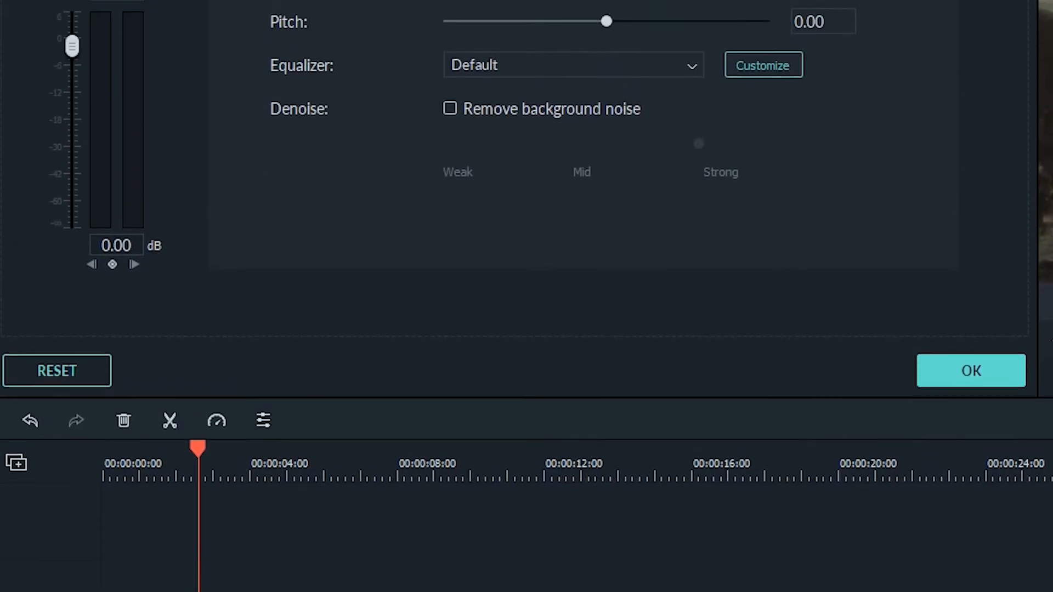
{"action": "left_click_drag", "start_coordinate": [456, 47], "coordinate": [462, 44]}
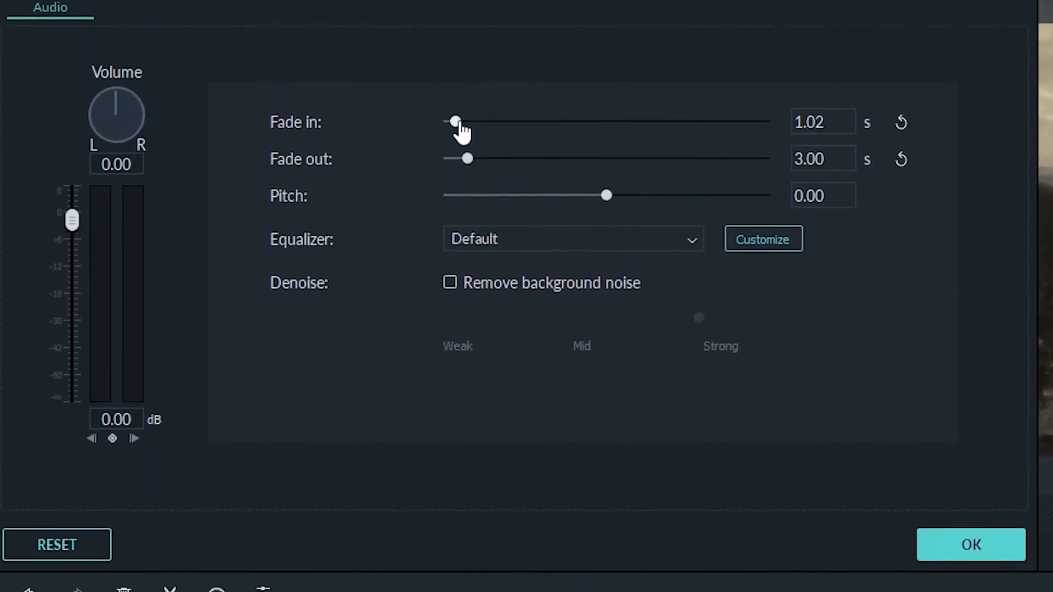
{"action": "left_click_drag", "start_coordinate": [460, 124], "coordinate": [455, 122]}
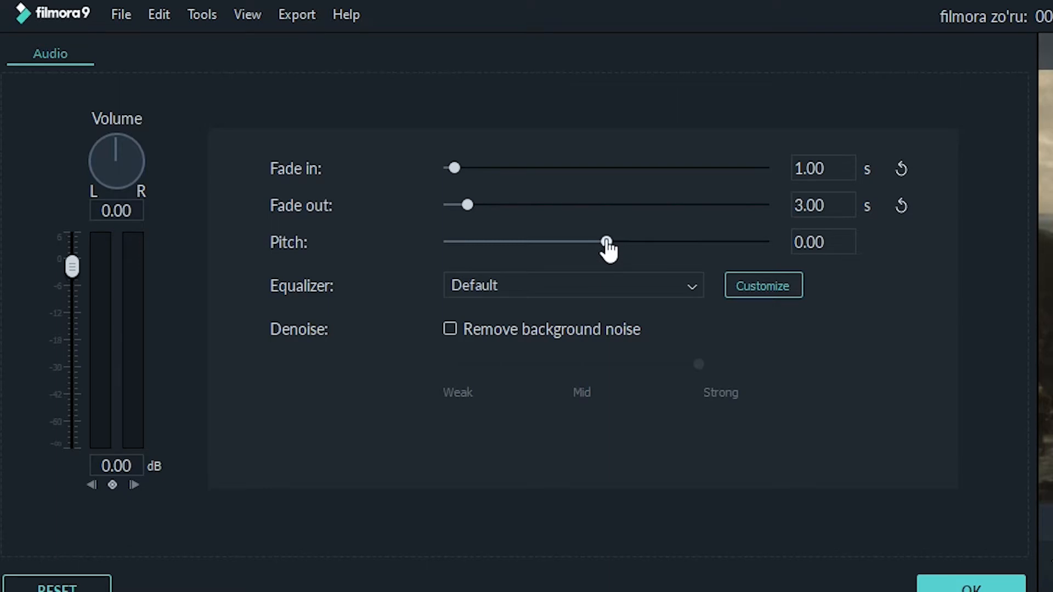
- Try a pitch of -4.00 on the music and reset it, then audition the Classic and Low Bass equalizer presets
{"action": "left_click_drag", "start_coordinate": [607, 244], "coordinate": [549, 249]}
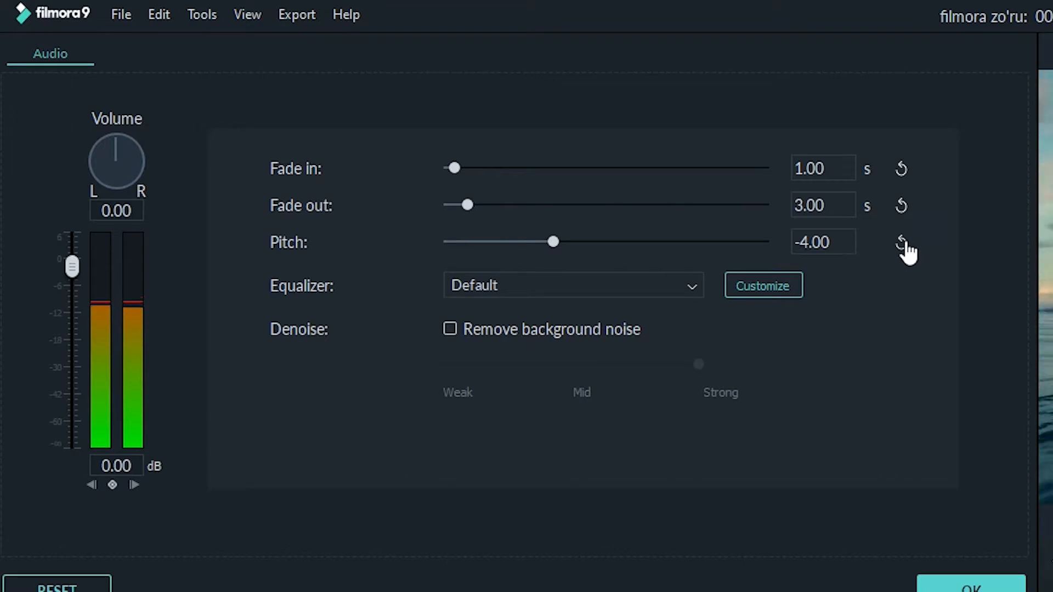
{"action": "left_click", "coordinate": [902, 245]}
{"action": "left_click", "coordinate": [489, 296]}
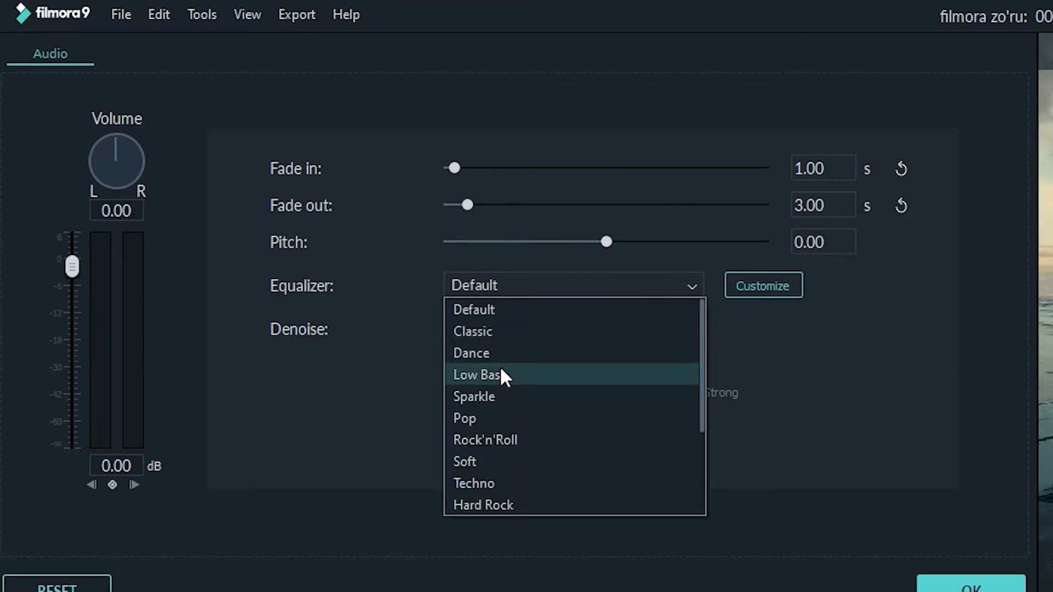
{"action": "left_click", "coordinate": [480, 332]}
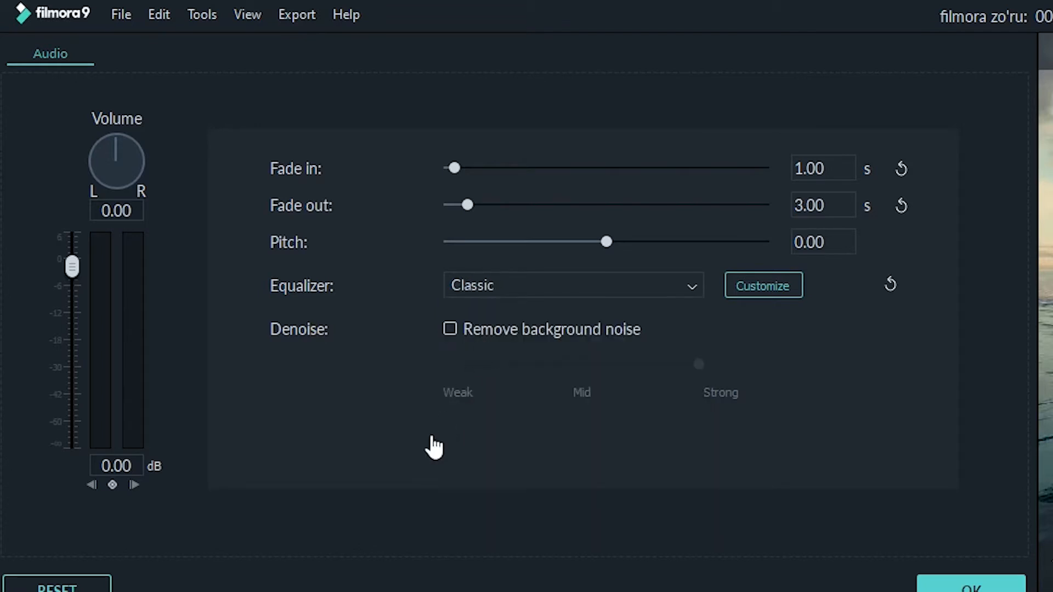
{"action": "left_click", "coordinate": [517, 287]}
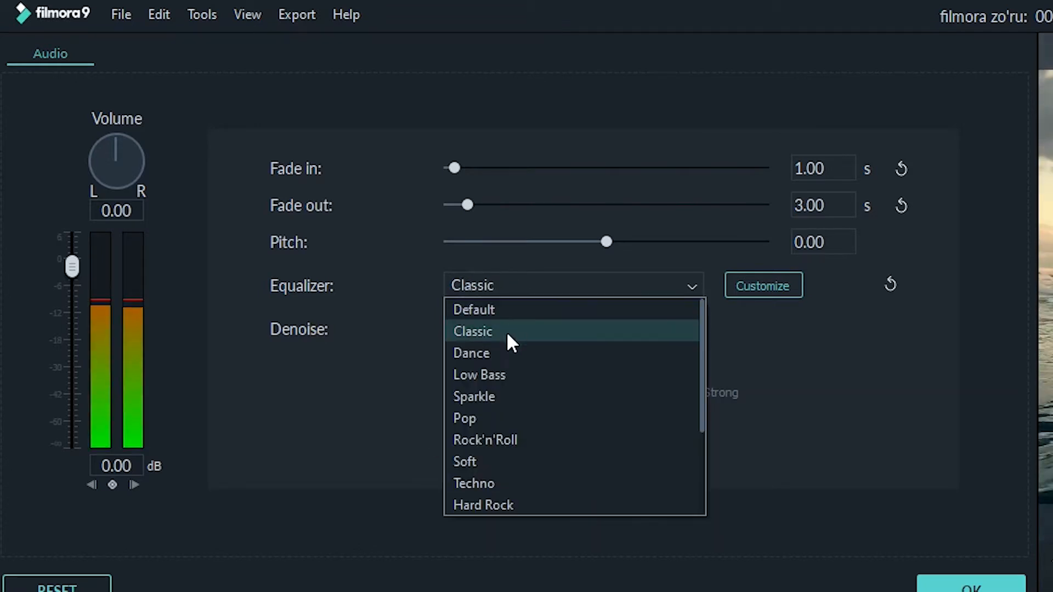
{"action": "left_click", "coordinate": [492, 378]}
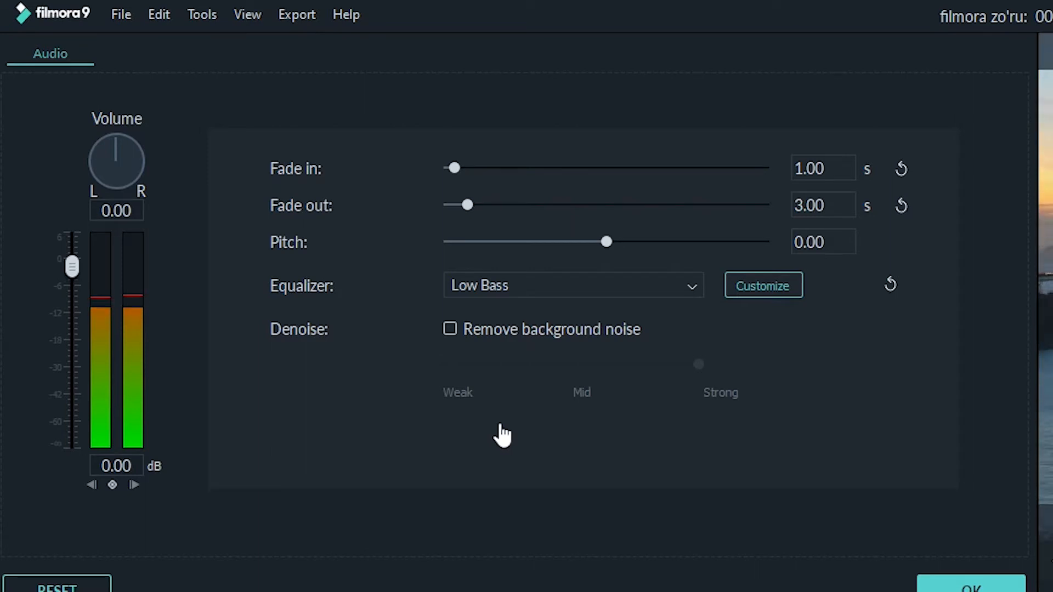
{"action": "left_click", "coordinate": [499, 290]}
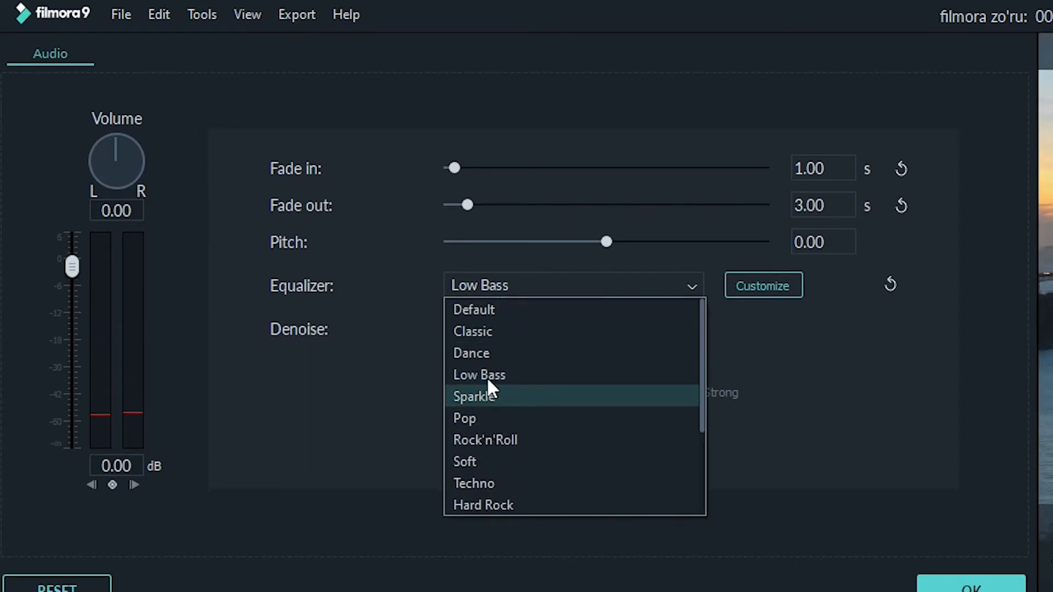
{"action": "left_click", "coordinate": [487, 380]}
- Apply the Techno equalizer preset to the music, lower its volume to -8.34 dB and accept the audio settings
{"action": "left_click", "coordinate": [488, 286]}
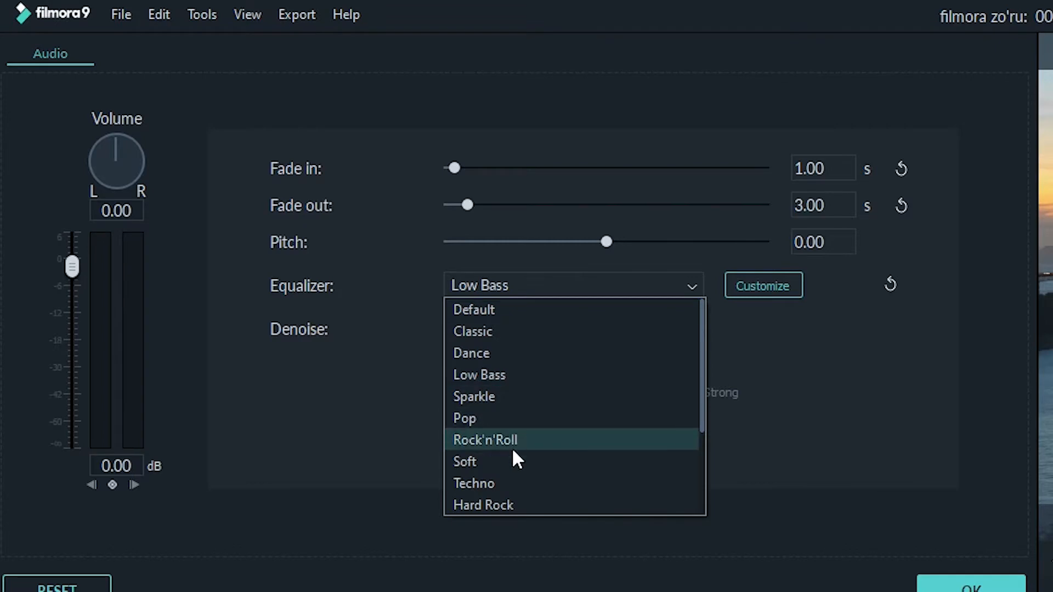
{"action": "left_click", "coordinate": [503, 483]}
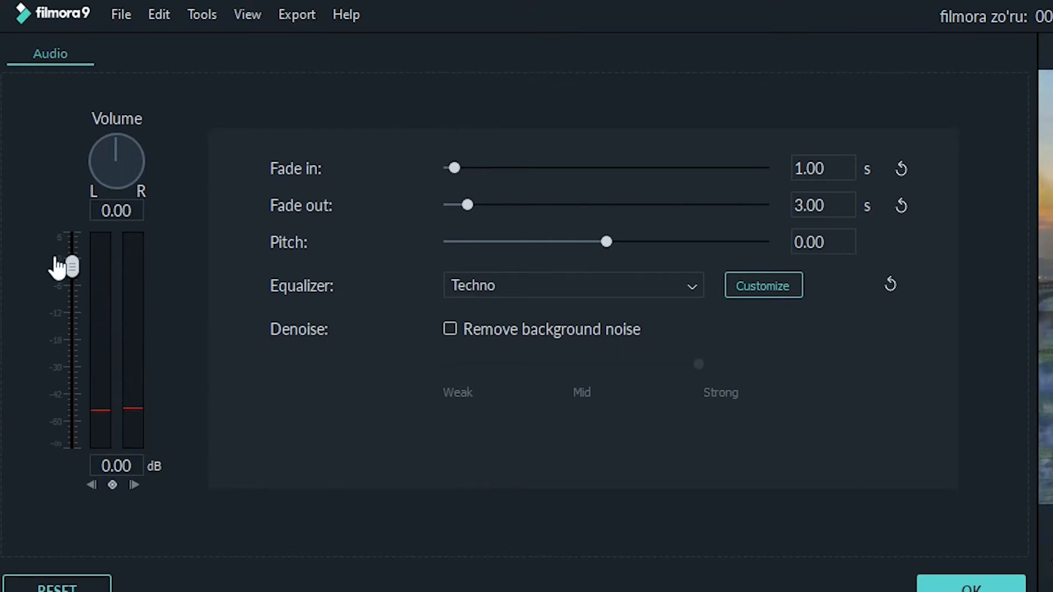
{"action": "left_click_drag", "start_coordinate": [73, 274], "coordinate": [75, 313]}
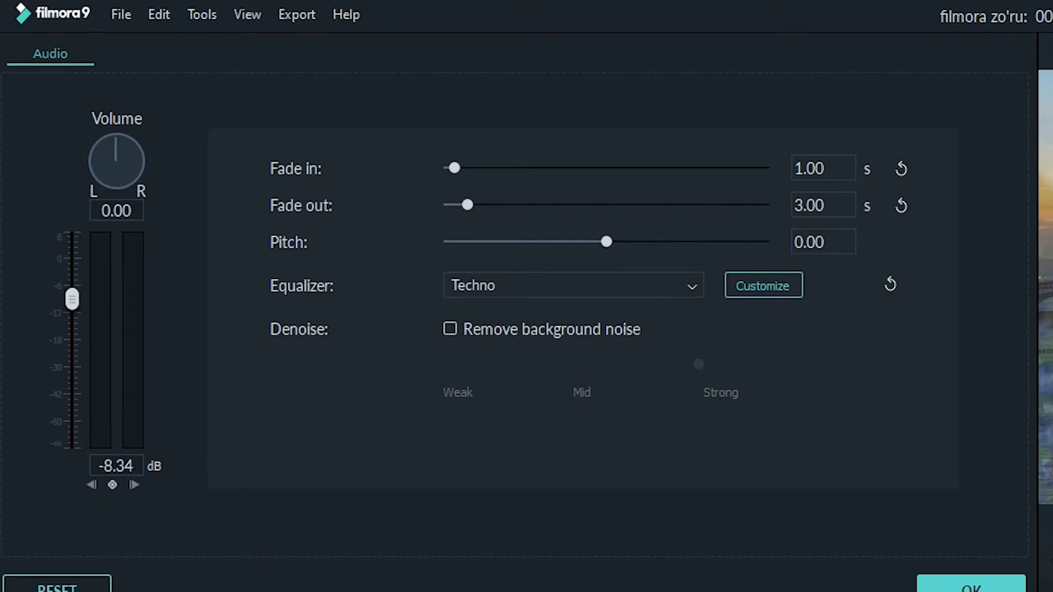
{"action": "key", "text": "space"}
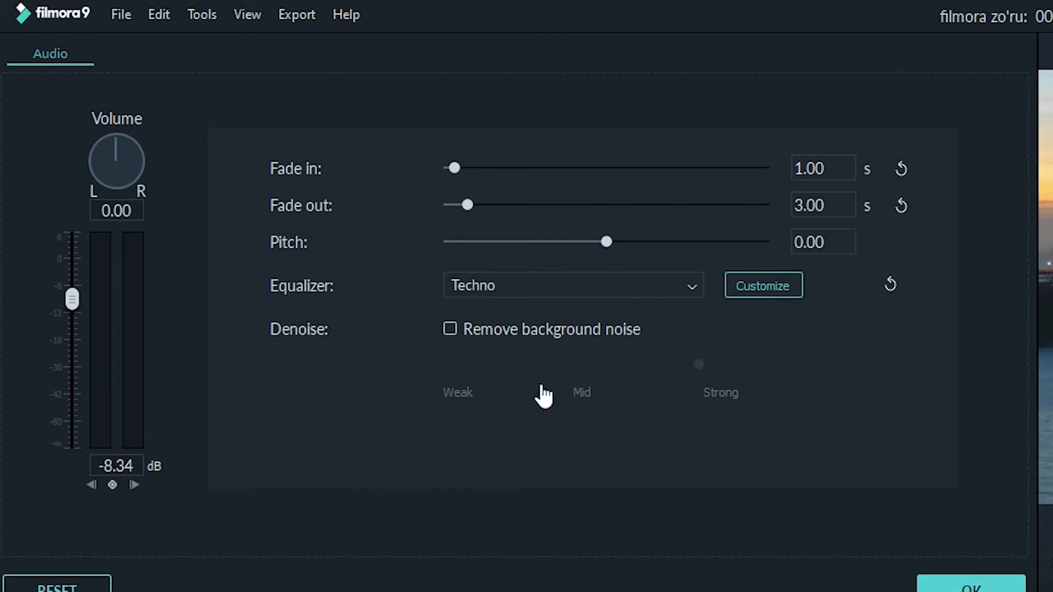
{"action": "left_click", "coordinate": [970, 584]}
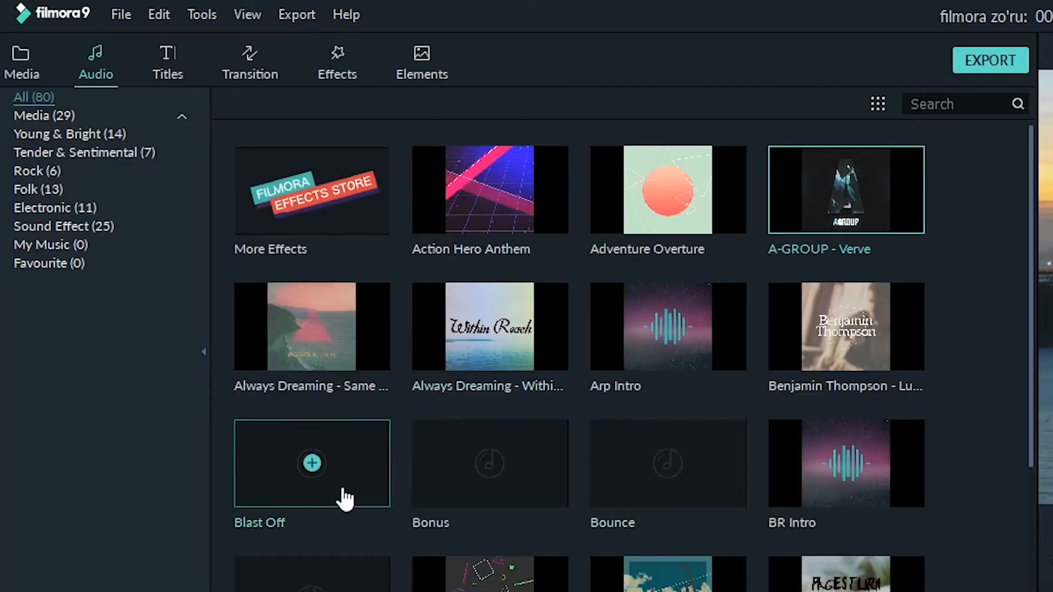
- Place the Sequence 03 sound from the project media on audio track 2, near the timeline's start beneath the music
{"action": "left_click", "coordinate": [37, 66]}
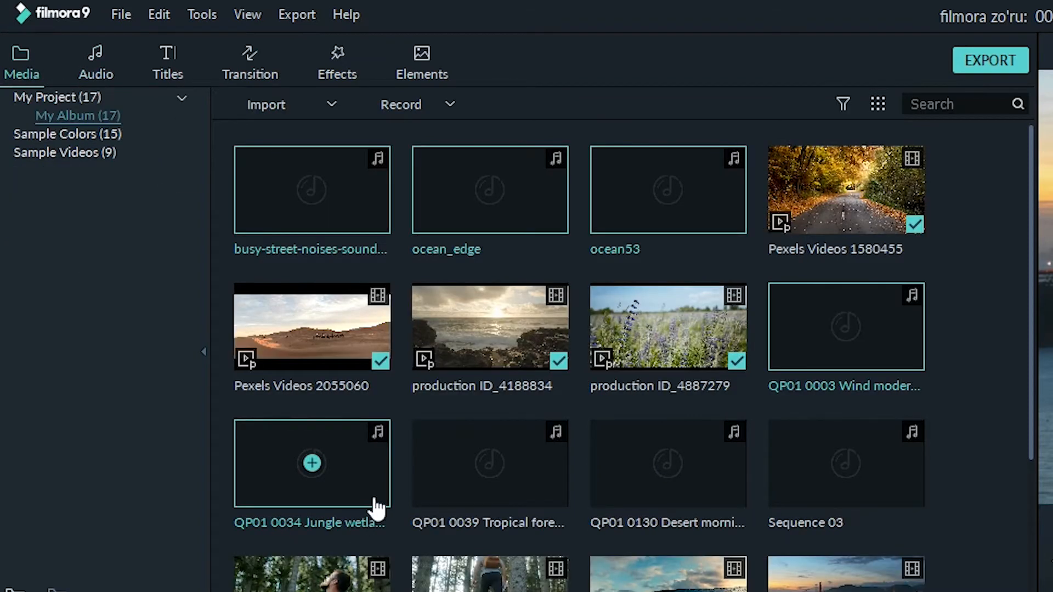
{"action": "left_click", "coordinate": [960, 428]}
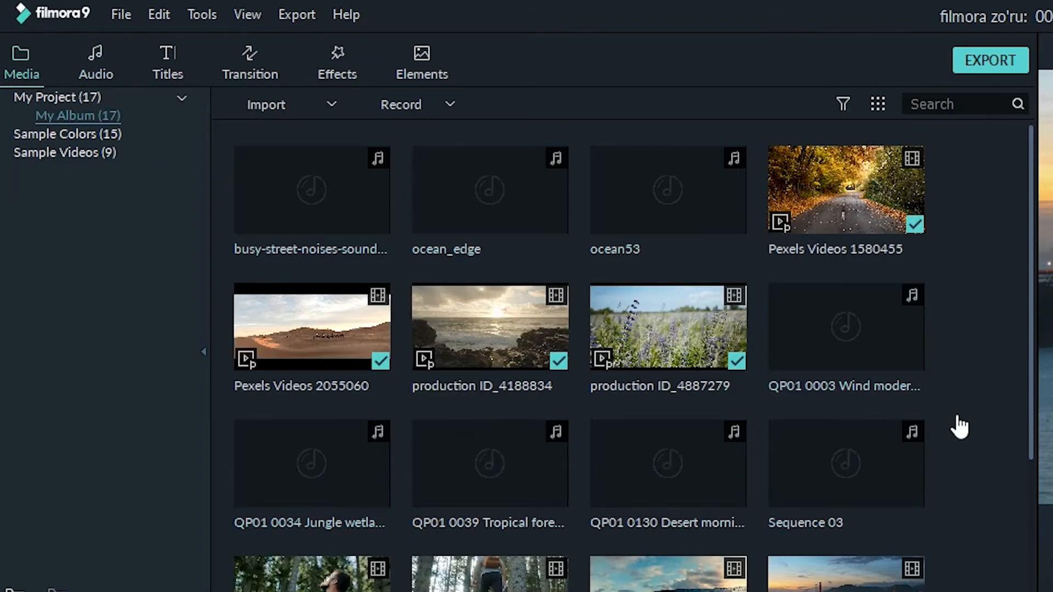
{"action": "scroll", "coordinate": [959, 428], "scroll_direction": "down", "scroll_amount": 4}
{"action": "left_click", "coordinate": [802, 268]}
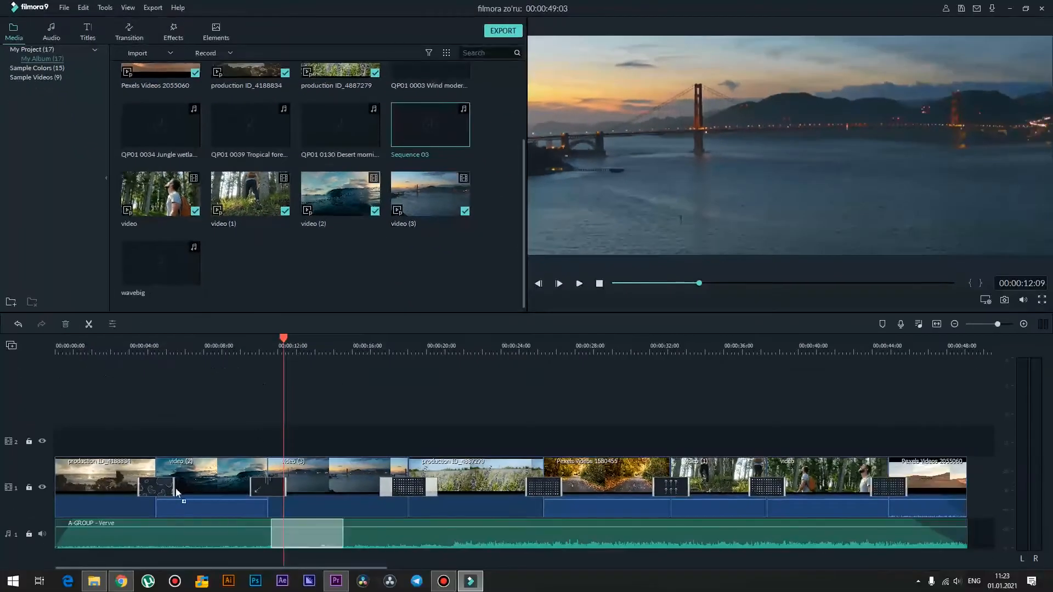
{"action": "left_click_drag", "start_coordinate": [176, 488], "coordinate": [63, 555]}
- Play the opening from about 00:00:00:14 to hear Sequence 03 together with the music
{"action": "left_click", "coordinate": [66, 349]}
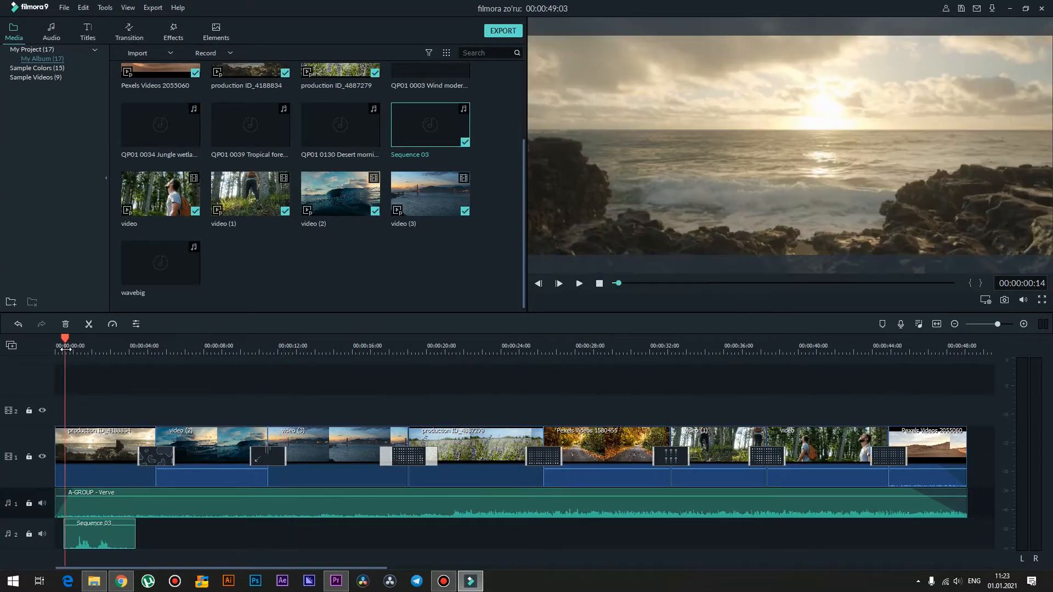
{"action": "key", "text": "space"}
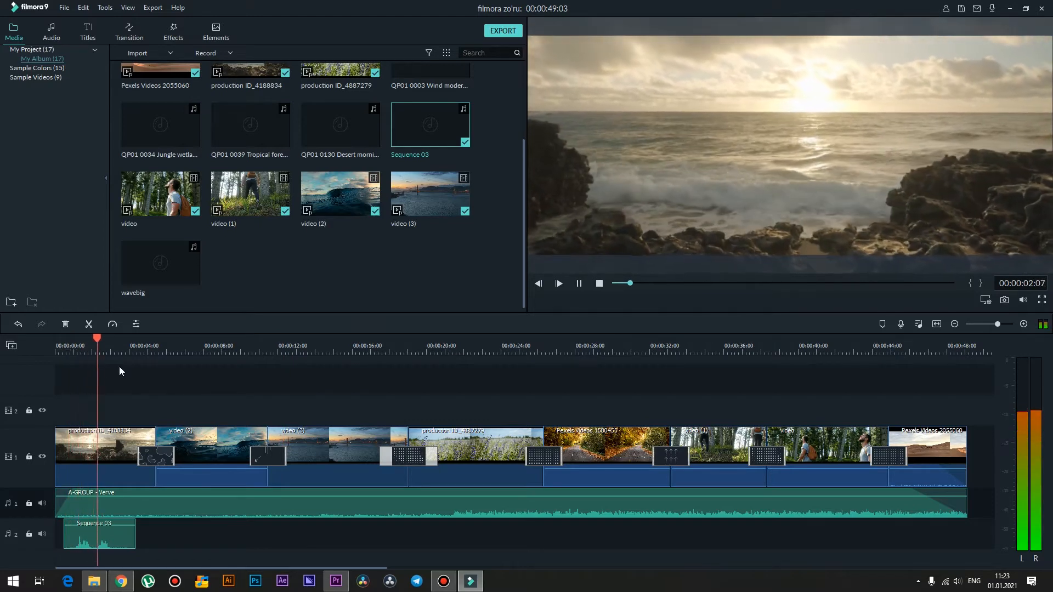
{"action": "left_click", "coordinate": [67, 348]}
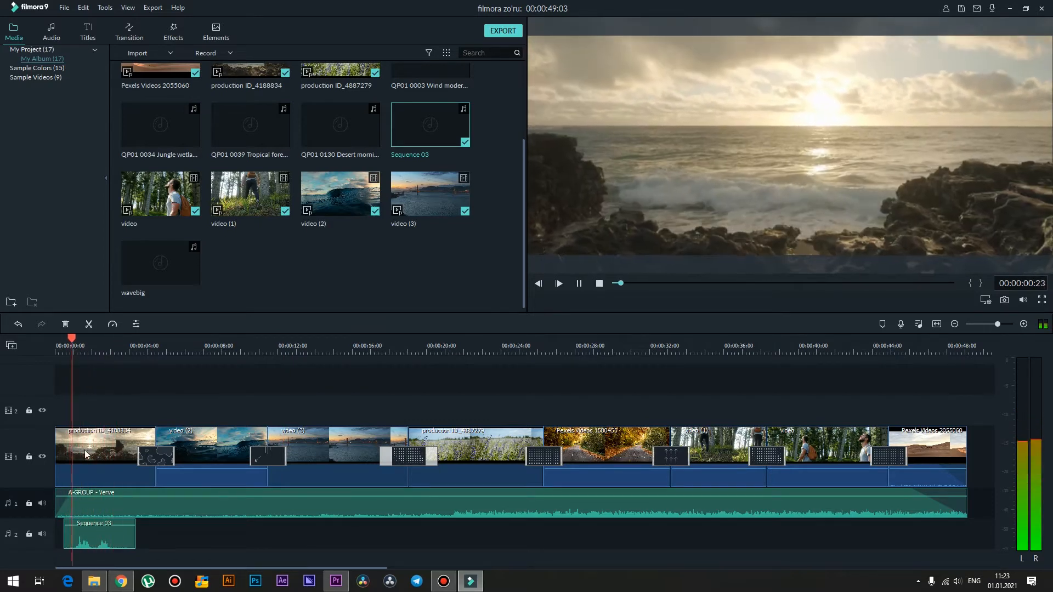
- Enable background noise removal for the Sequence 03 clip and set its strength to Mid
{"action": "left_click", "coordinate": [96, 540]}
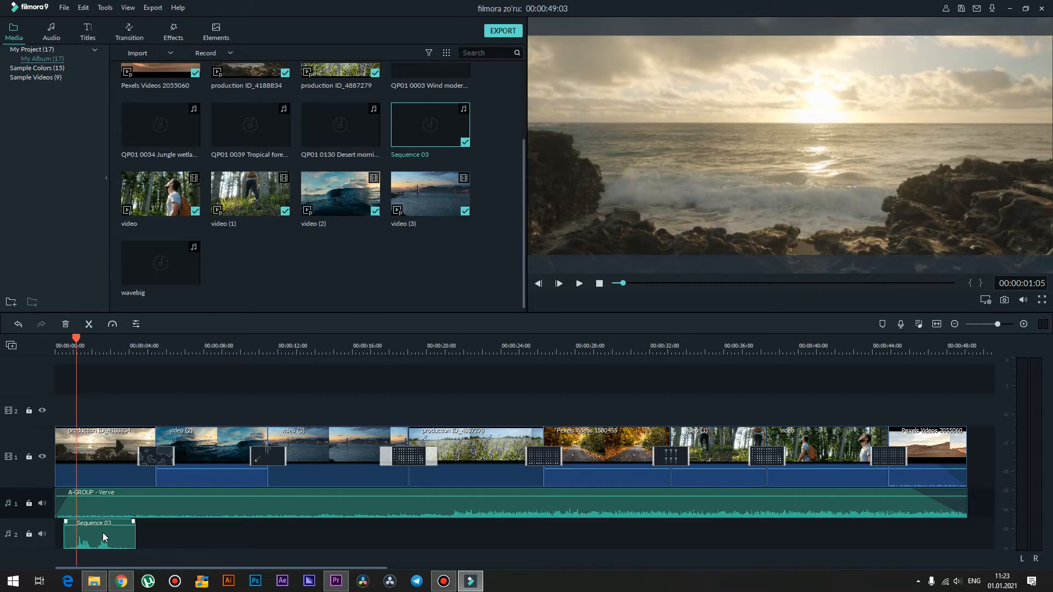
{"action": "double_click", "coordinate": [103, 532]}
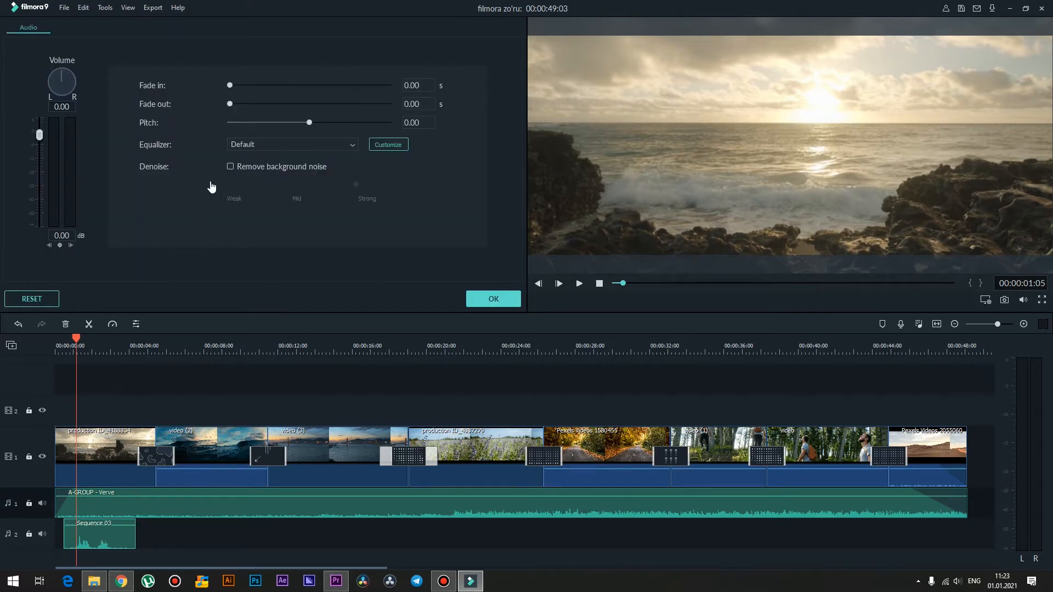
{"action": "left_click", "coordinate": [229, 167]}
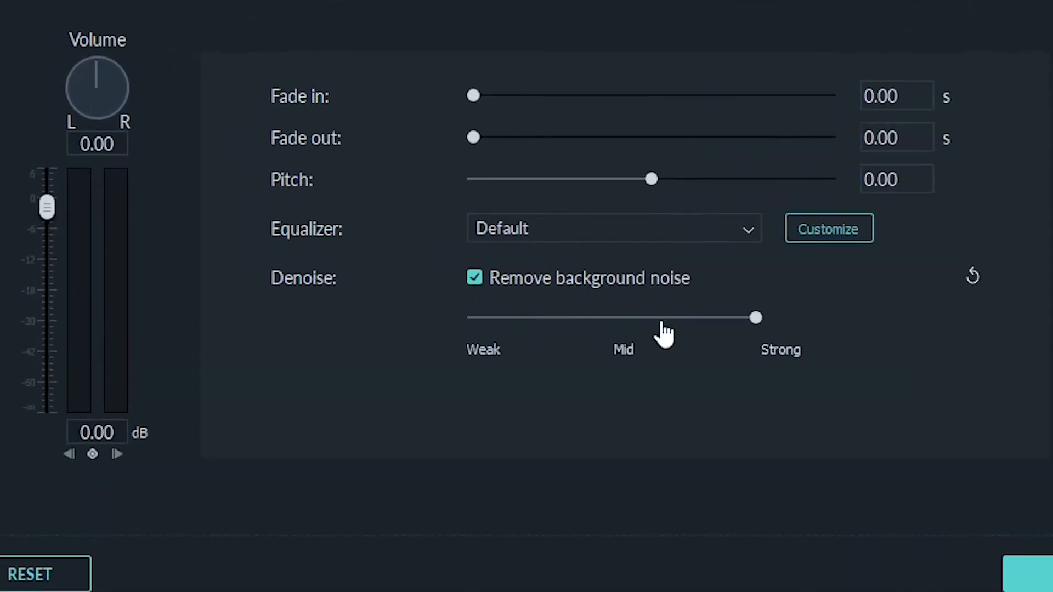
{"action": "left_click_drag", "start_coordinate": [618, 320], "coordinate": [585, 325]}
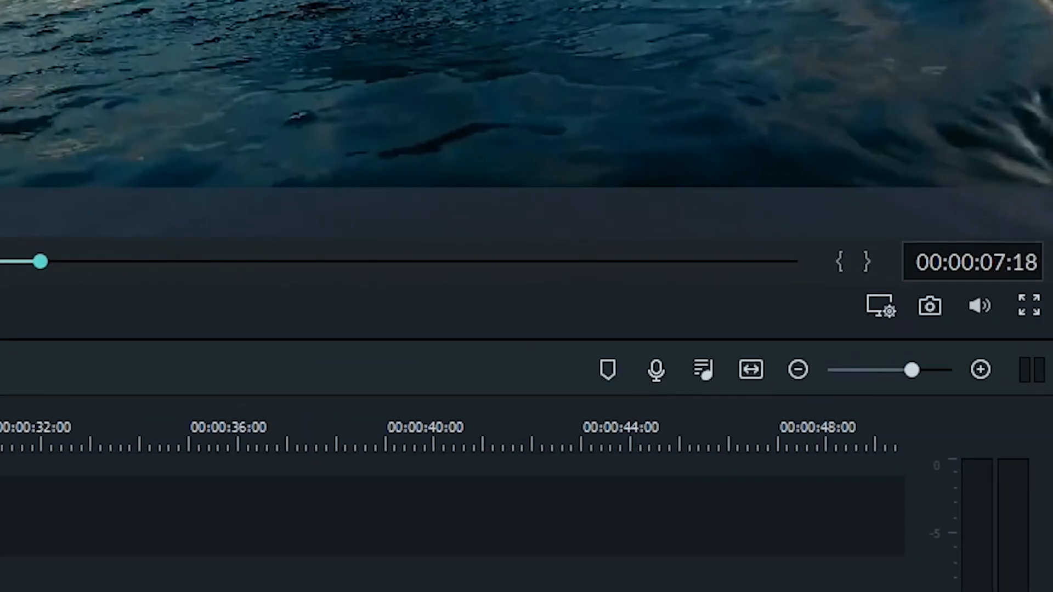
- Open the audio recorder at 00:00:07:18 and choose Microphone (HyperX Quadcast) as the device, keeping Input Audio as the input
{"action": "left_click", "coordinate": [656, 369]}
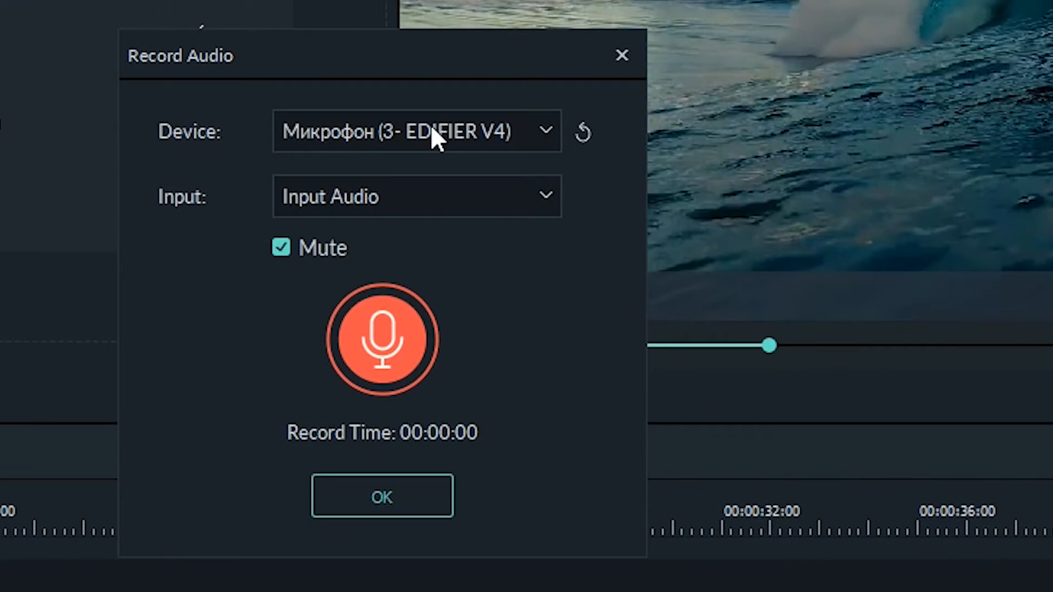
{"action": "left_click", "coordinate": [432, 128]}
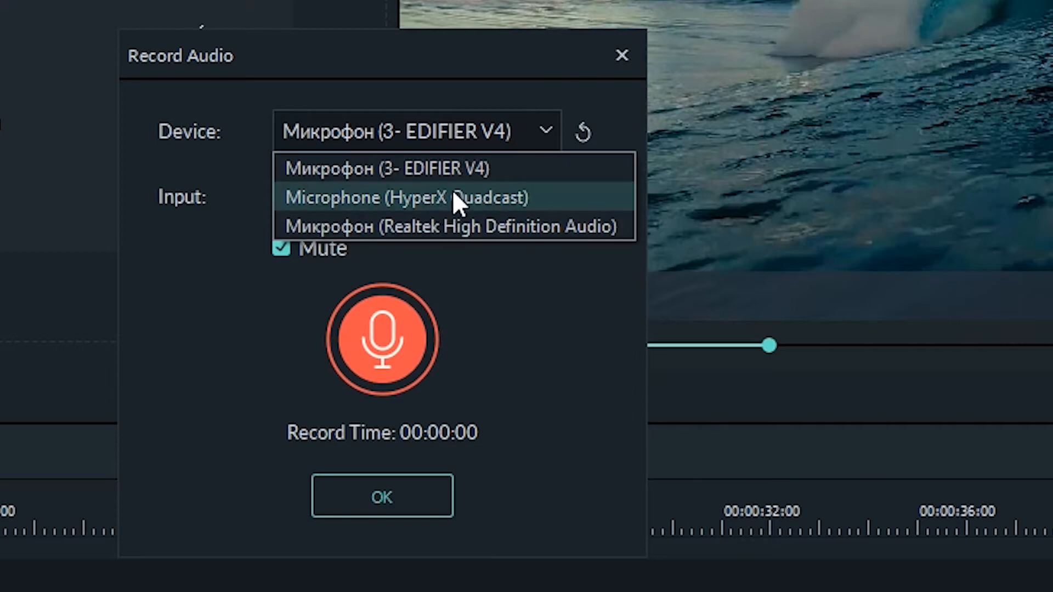
{"action": "left_click", "coordinate": [503, 198]}
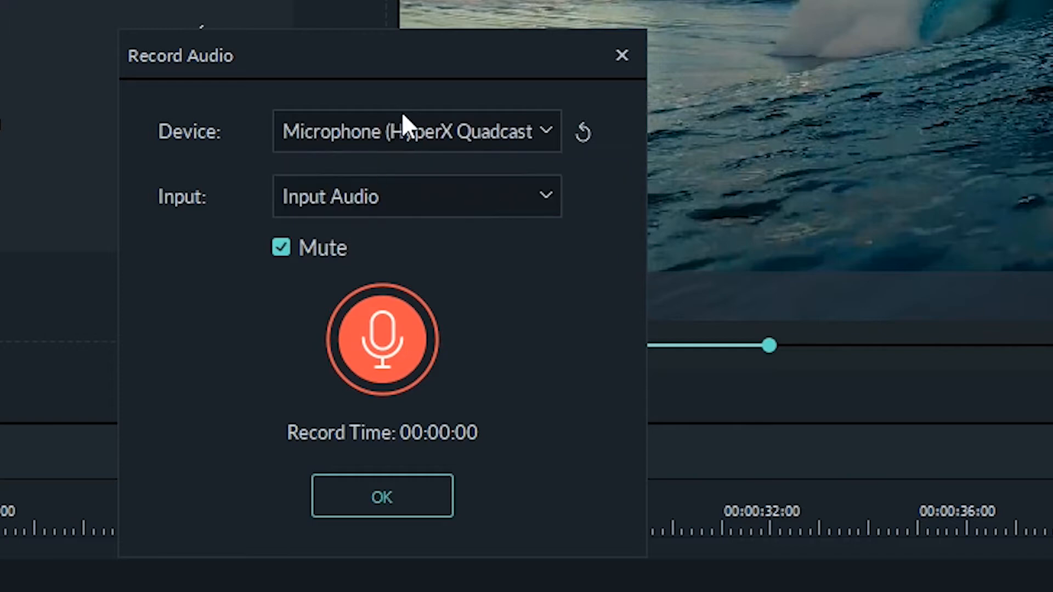
{"action": "left_click", "coordinate": [387, 187]}
{"action": "left_click", "coordinate": [329, 182]}
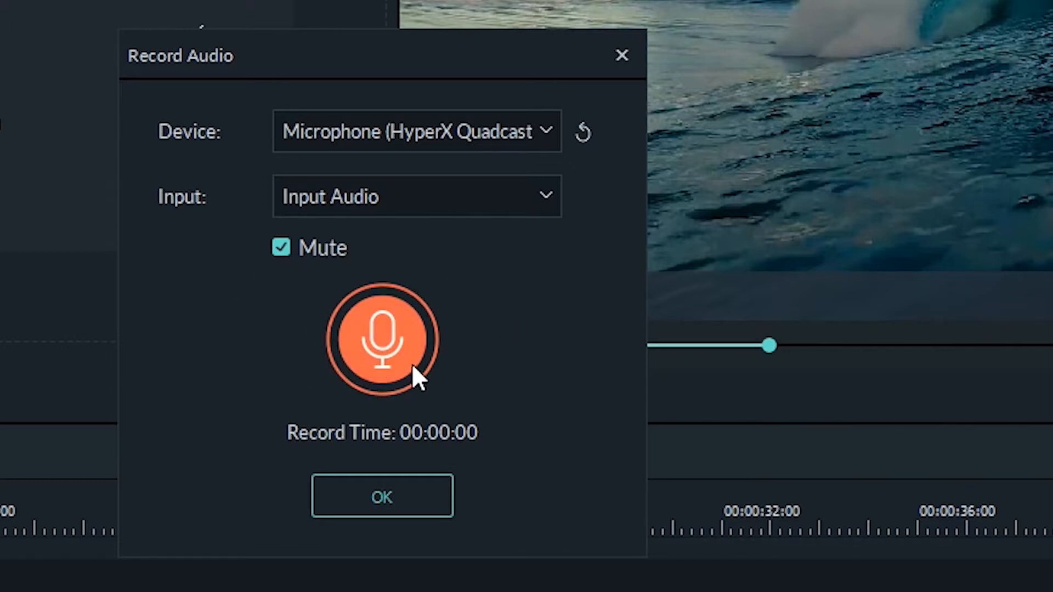
- Record a voice-over of a few seconds from 00:00:07:18 and confirm it onto the timeline
{"action": "left_click", "coordinate": [386, 328]}
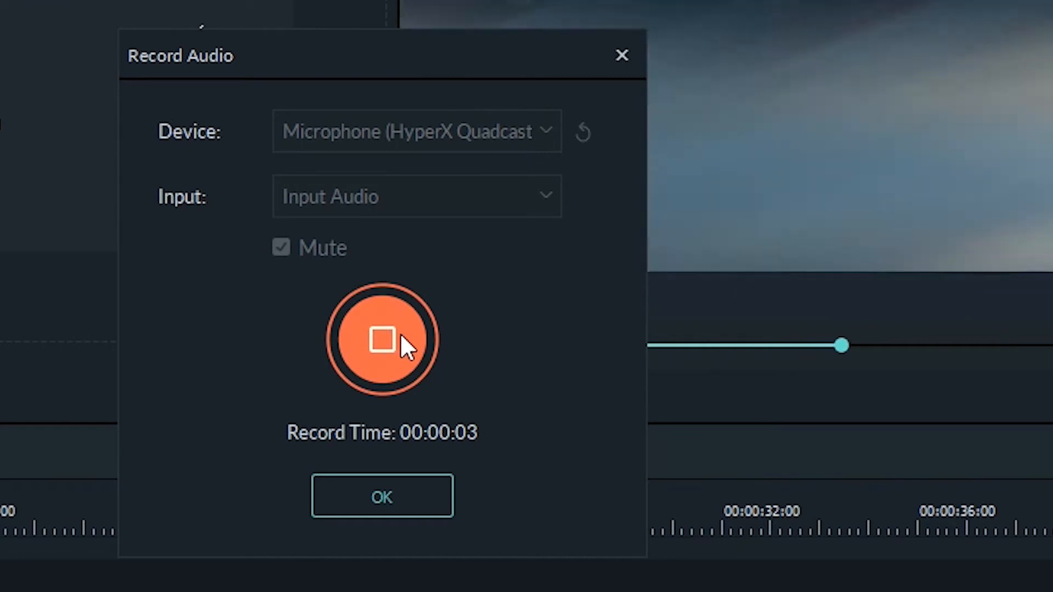
{"action": "left_click", "coordinate": [397, 338]}
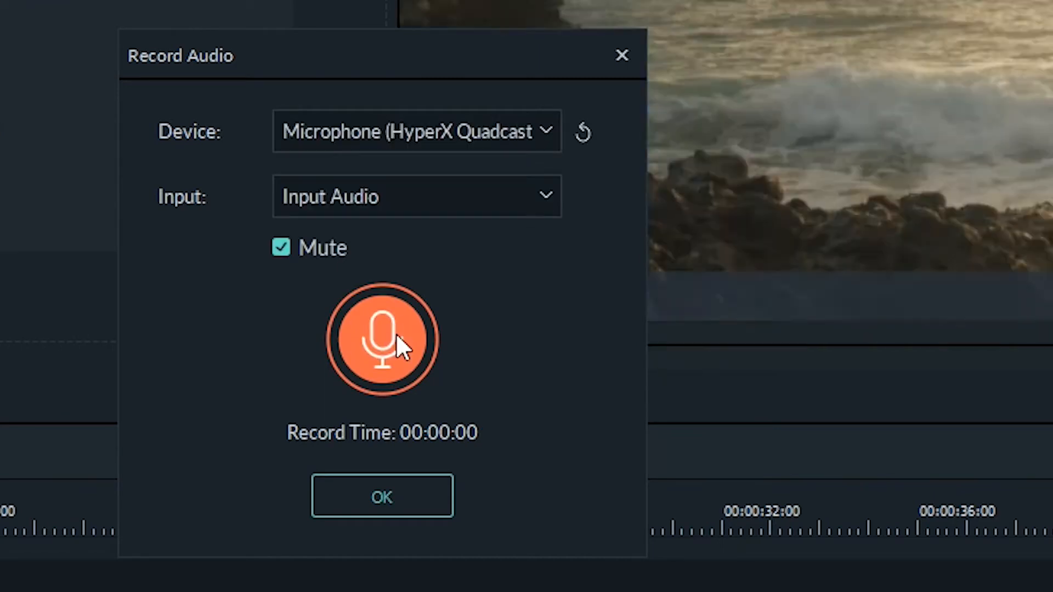
{"action": "left_click", "coordinate": [378, 503]}
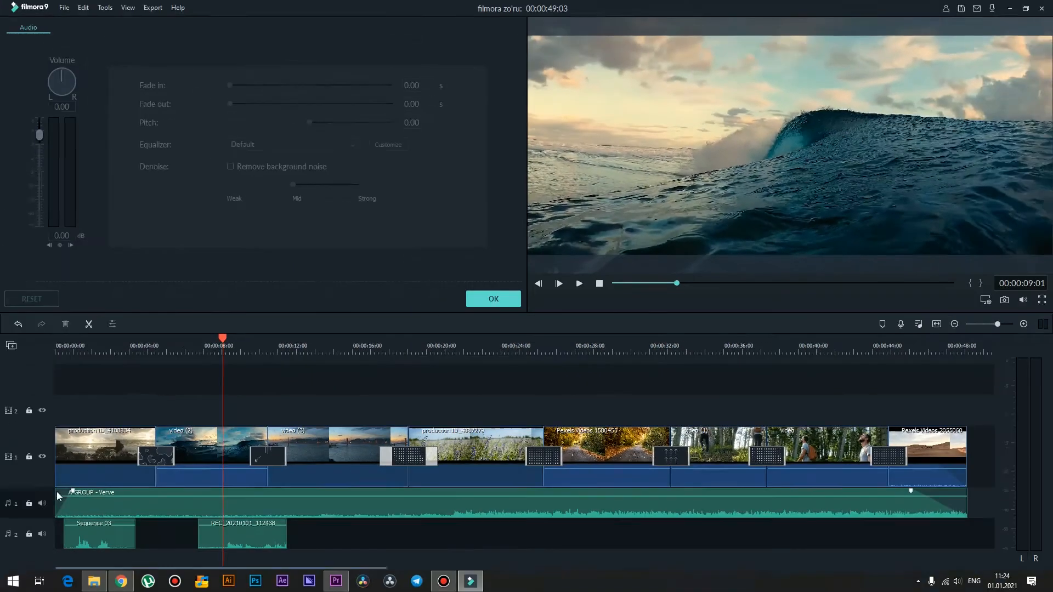
- Mute audio track 1 and play back the recorded voice-over without the background music
{"action": "left_click", "coordinate": [42, 503]}
{"action": "key", "text": "space"}
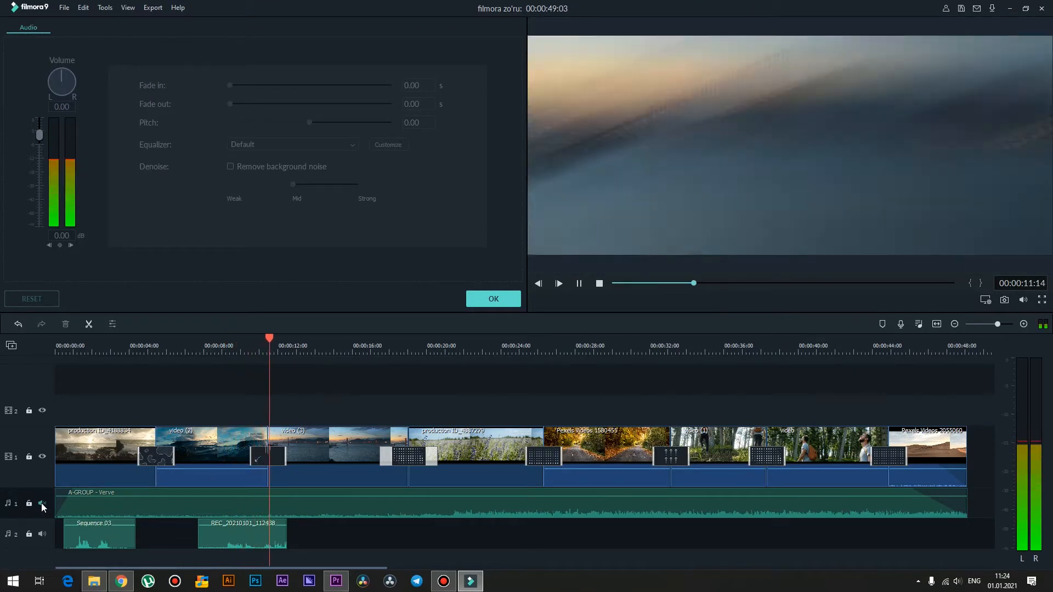
- Stop playback, unmute audio track 1 and delete the recorded voice-over clip from audio track 2
{"action": "key", "text": "space"}
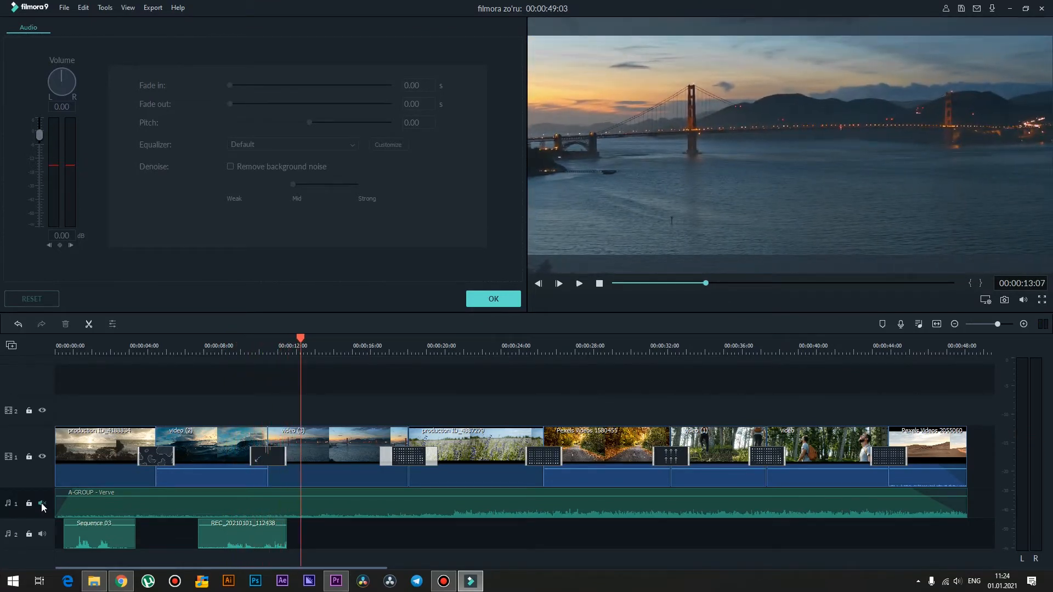
{"action": "left_click", "coordinate": [41, 503]}
{"action": "left_click", "coordinate": [256, 543]}
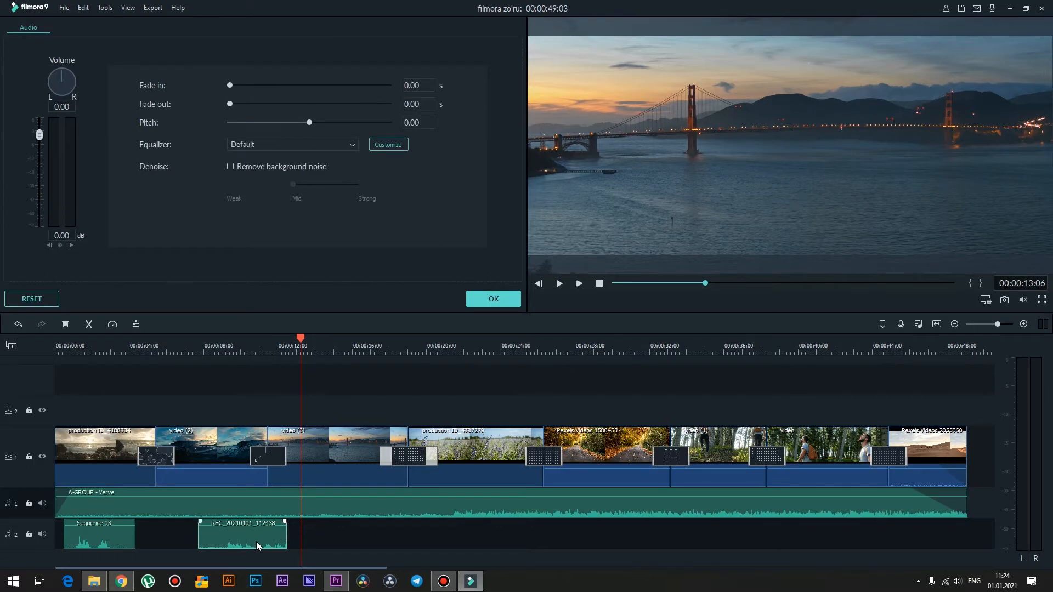
{"action": "key", "text": "Delete"}
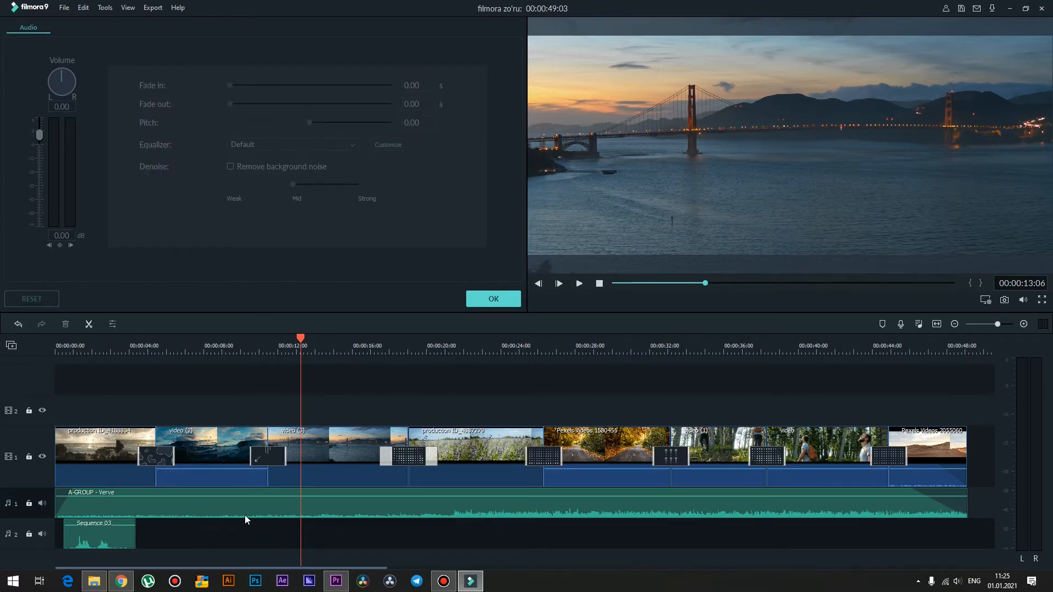
- Play the montage from the start, raise the Sequence 03 clip's volume to 6.00 dB and listen to the result
{"action": "left_click_drag", "start_coordinate": [89, 348], "coordinate": [54, 349]}
{"action": "key", "text": "space"}
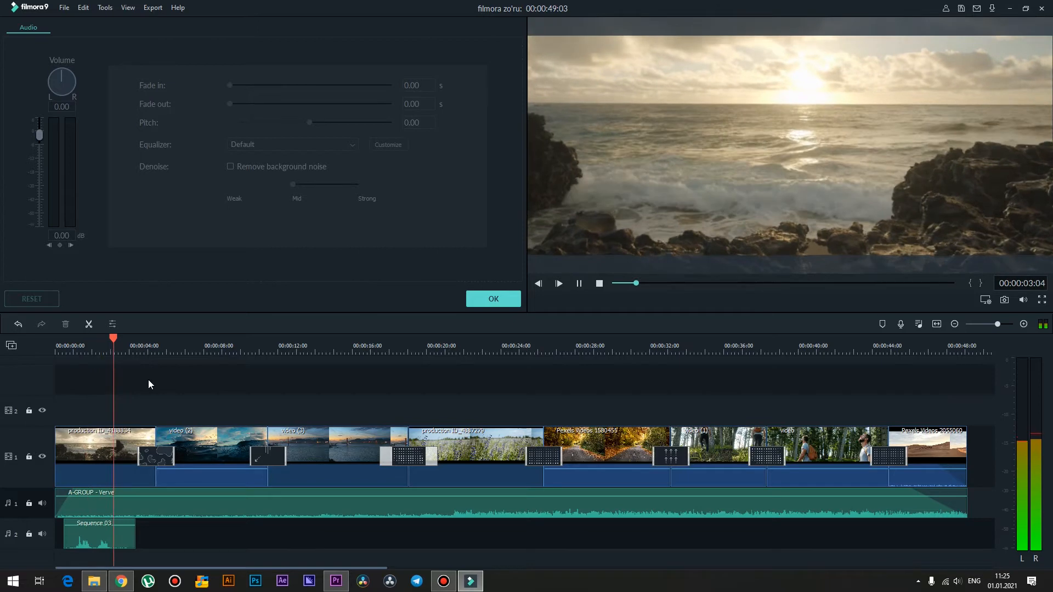
{"action": "left_click", "coordinate": [99, 535]}
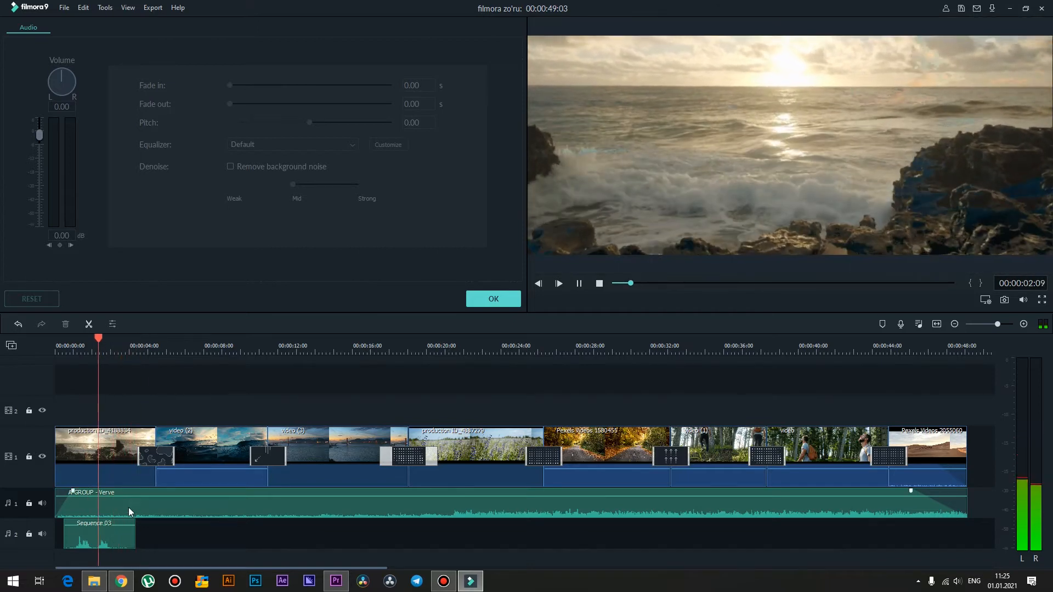
{"action": "left_click", "coordinate": [78, 346]}
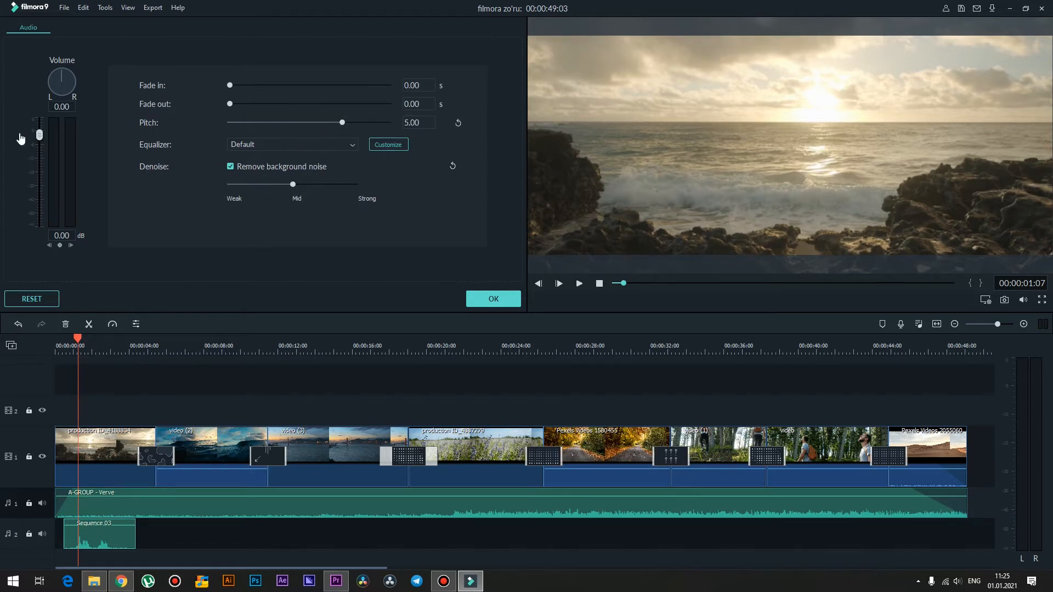
{"action": "left_click_drag", "start_coordinate": [40, 138], "coordinate": [31, 67]}
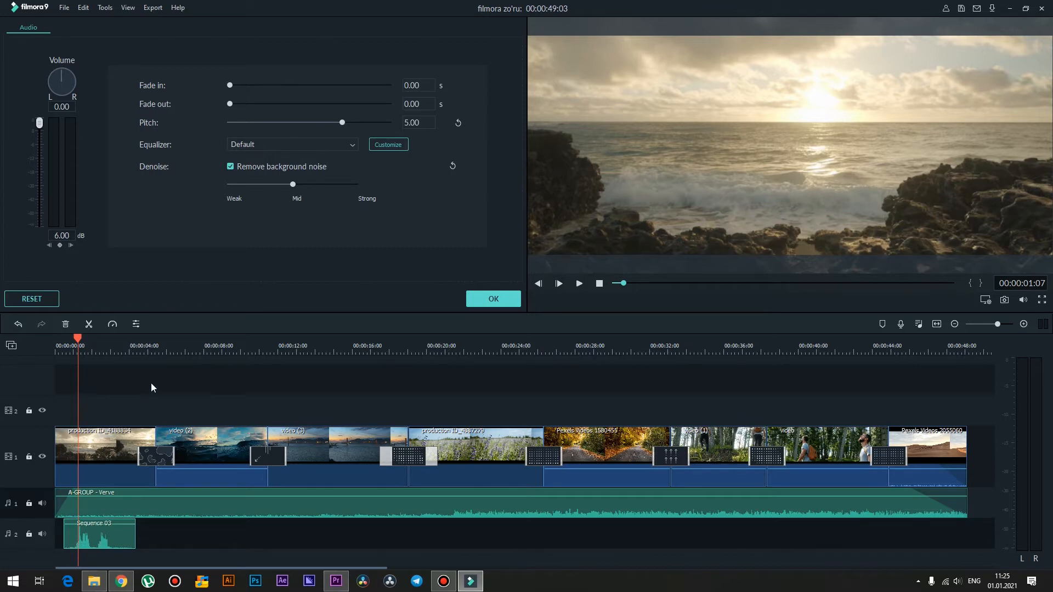
{"action": "key", "text": "space"}
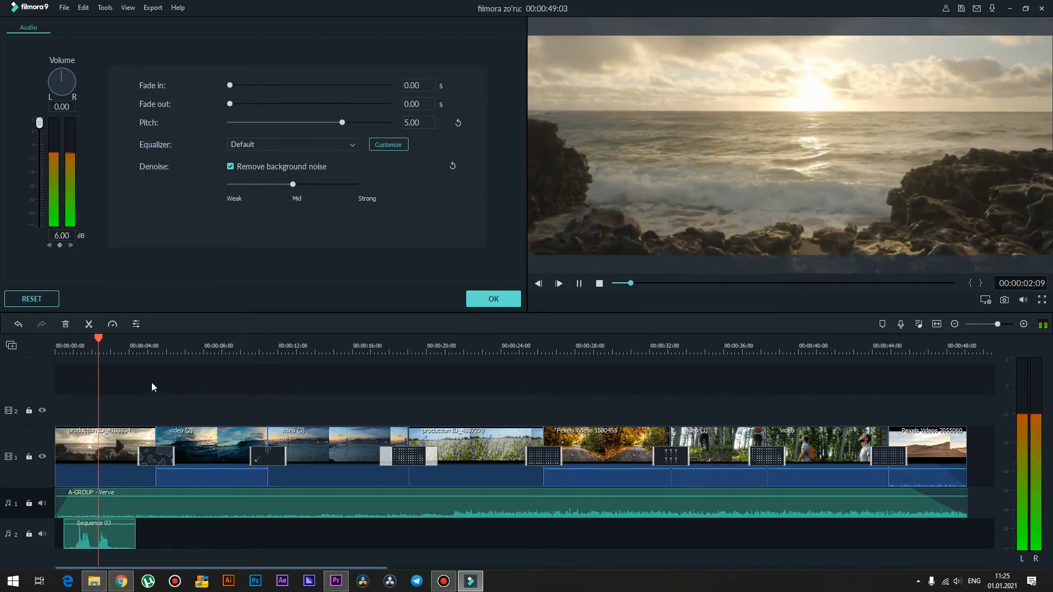
- Adjust the Sequence 03 clip's pitch to -1.00 while replaying it, and confirm the audio settings
{"action": "left_click", "coordinate": [77, 354]}
{"action": "left_click_drag", "start_coordinate": [343, 122], "coordinate": [269, 123]}
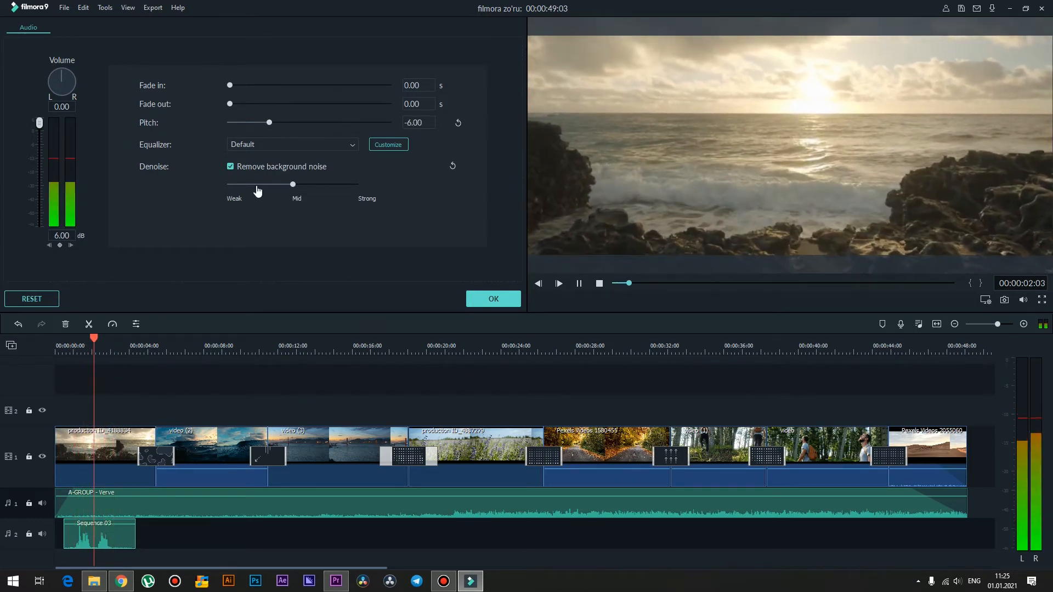
{"action": "left_click", "coordinate": [295, 122]}
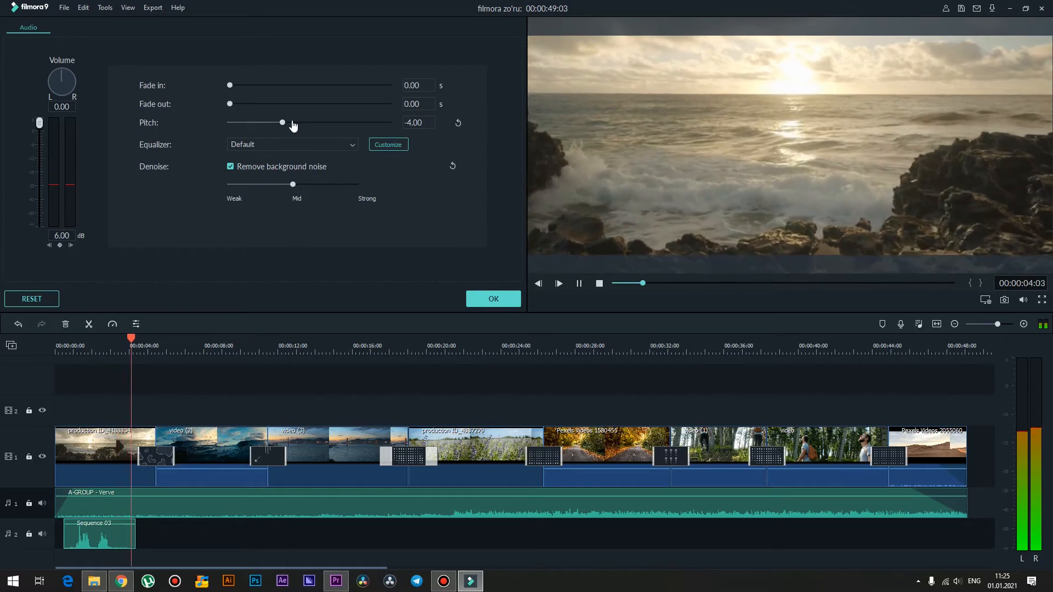
{"action": "left_click", "coordinate": [73, 348]}
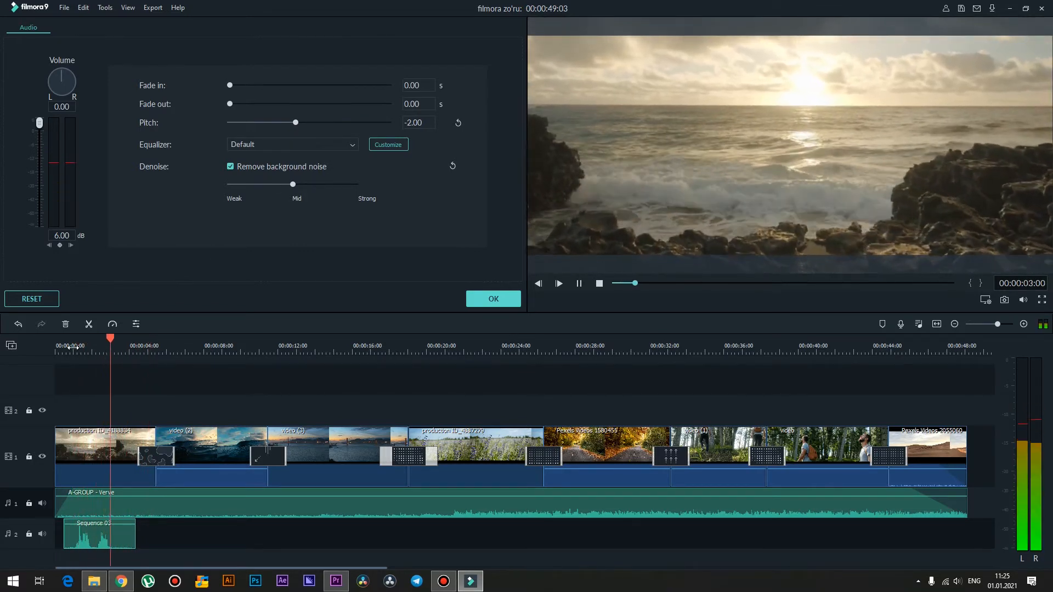
{"action": "left_click", "coordinate": [73, 347]}
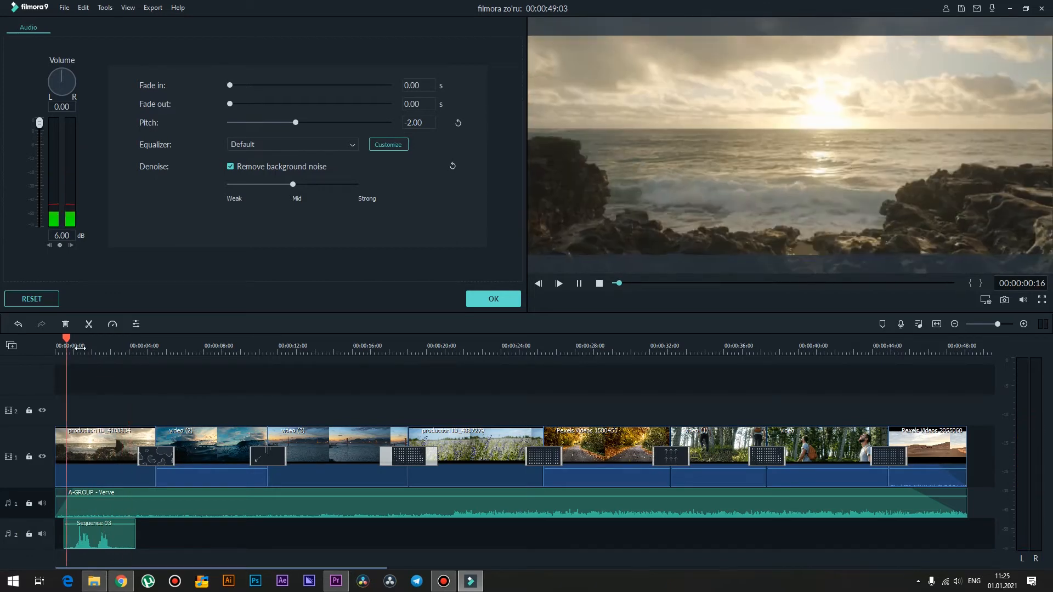
{"action": "left_click_drag", "start_coordinate": [295, 122], "coordinate": [303, 123]}
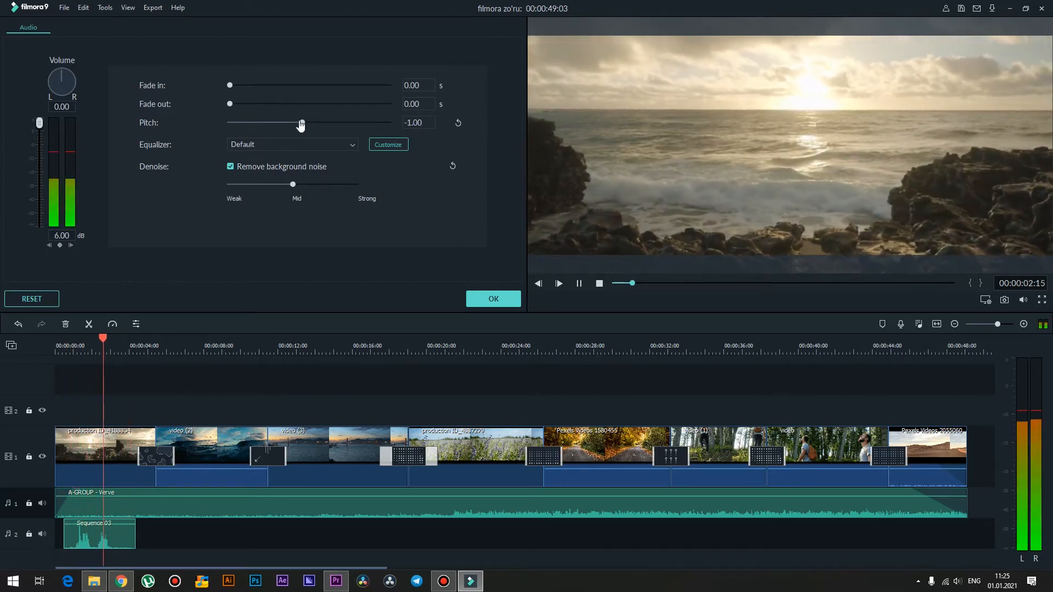
{"action": "key", "text": "space"}
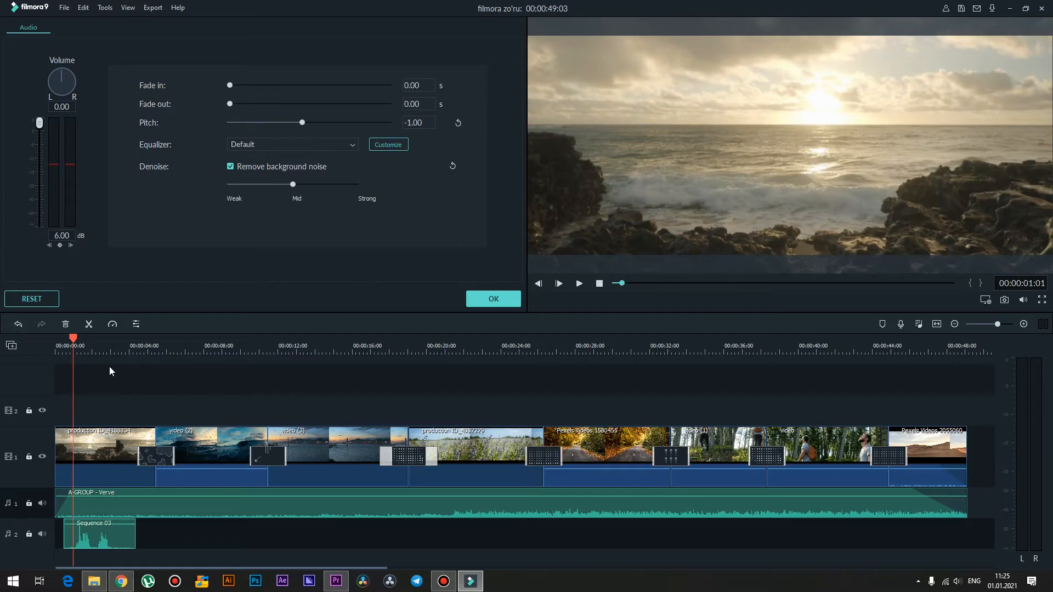
{"action": "key", "text": "space"}
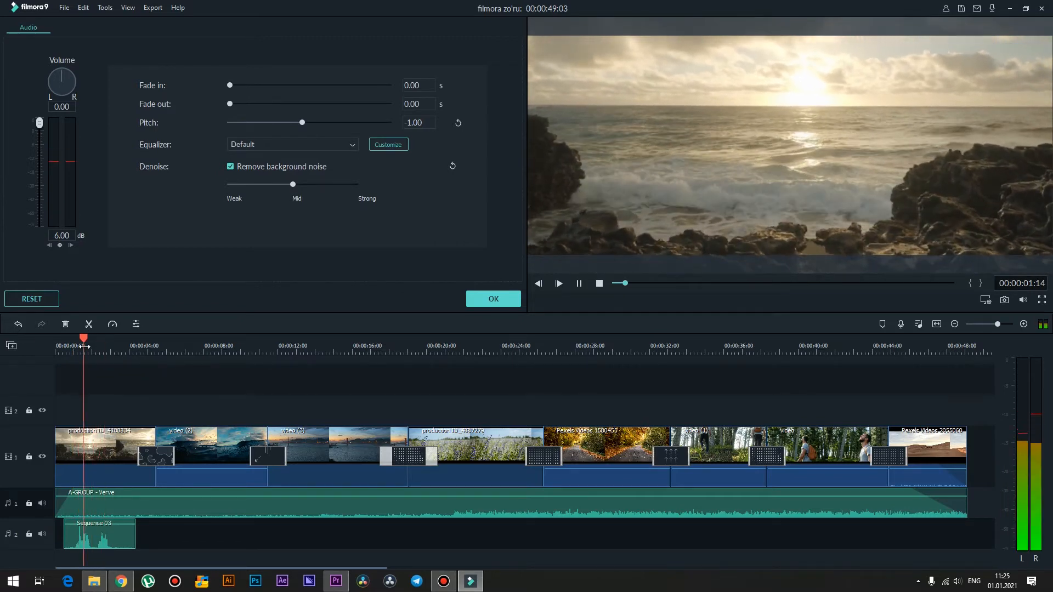
{"action": "left_click", "coordinate": [485, 301]}
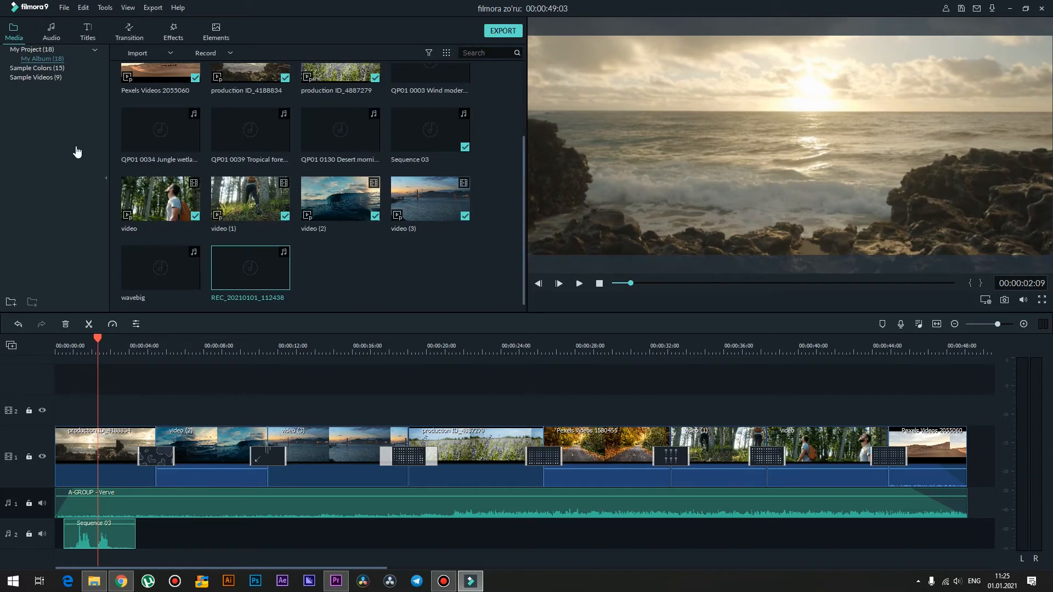
- Add the Basic Fade transition at the start of the first video clip and play it back from the beginning
{"action": "left_click", "coordinate": [133, 30]}
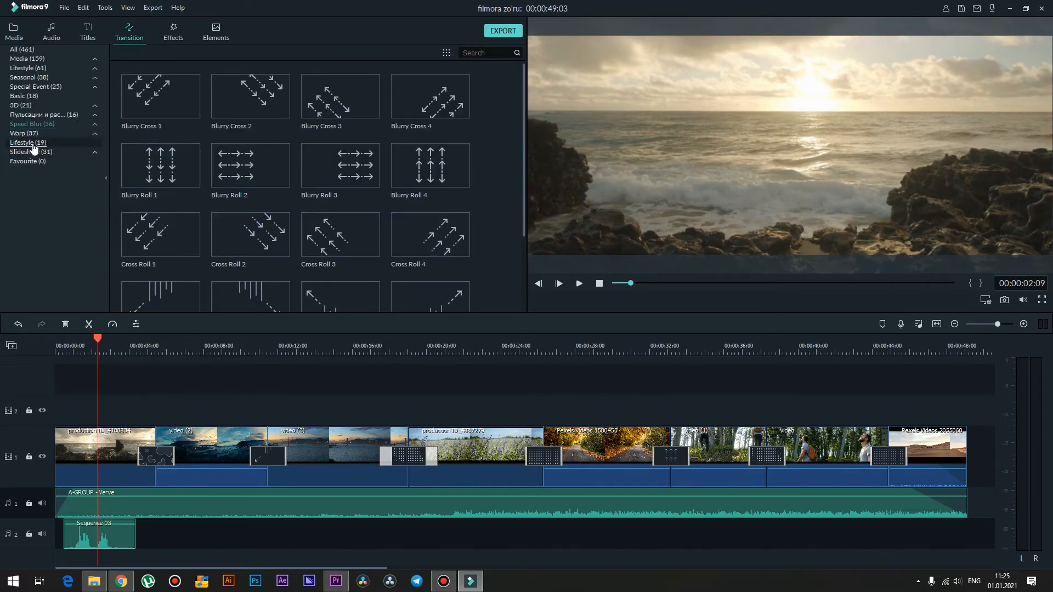
{"action": "left_click", "coordinate": [22, 96]}
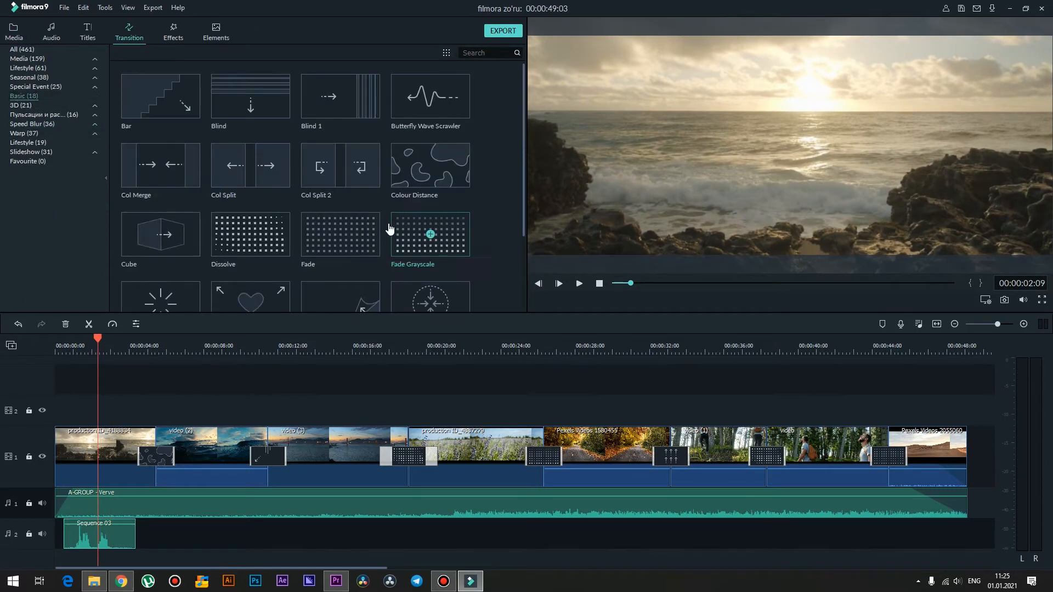
{"action": "left_click", "coordinate": [345, 247]}
{"action": "left_click_drag", "start_coordinate": [360, 233], "coordinate": [62, 439]}
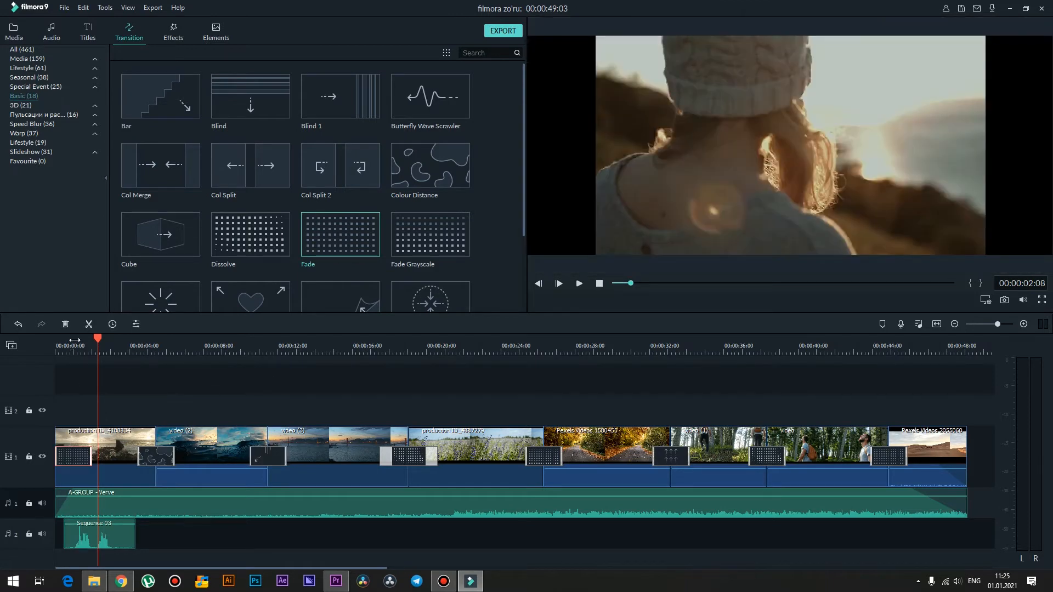
{"action": "left_click_drag", "start_coordinate": [96, 339], "coordinate": [55, 339]}
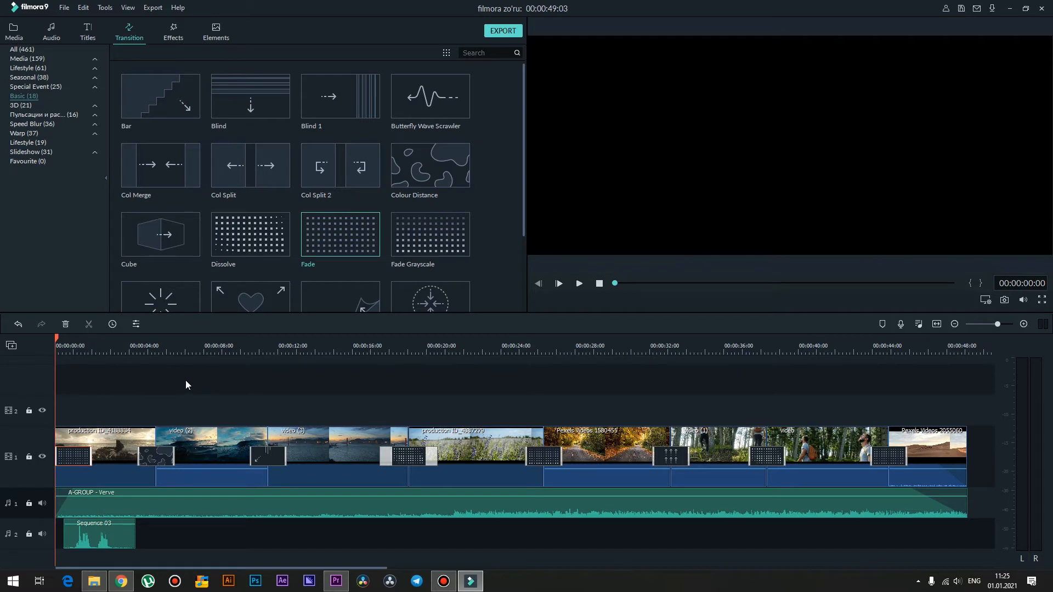
{"action": "key", "text": "space"}
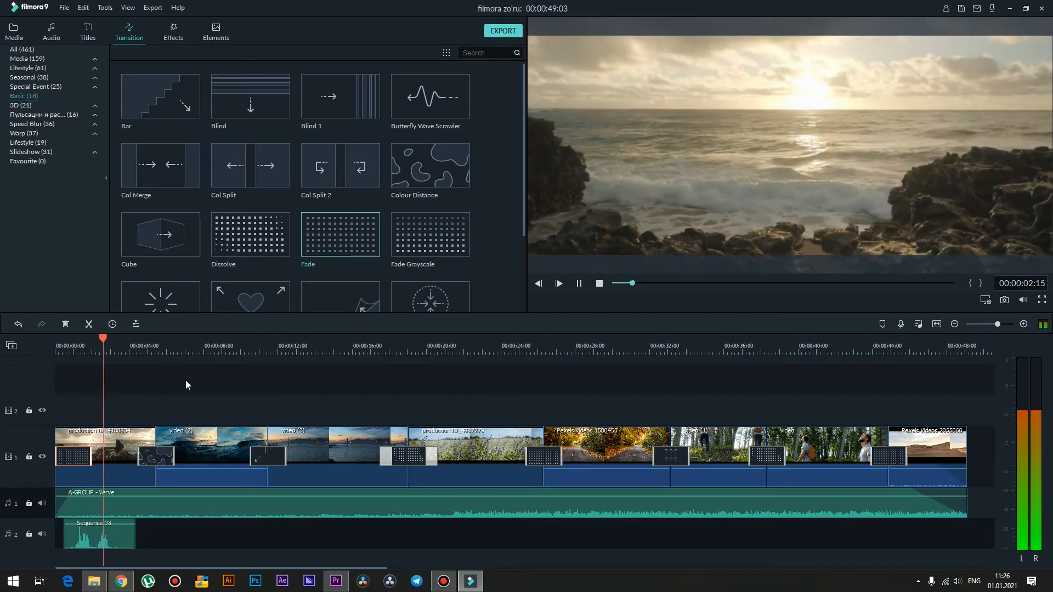
- Shift the Sequence 03 clip slightly later on audio track 2 and replay that section to check its timing
{"action": "left_click", "coordinate": [83, 342]}
{"action": "left_click_drag", "start_coordinate": [86, 338], "coordinate": [113, 337]}
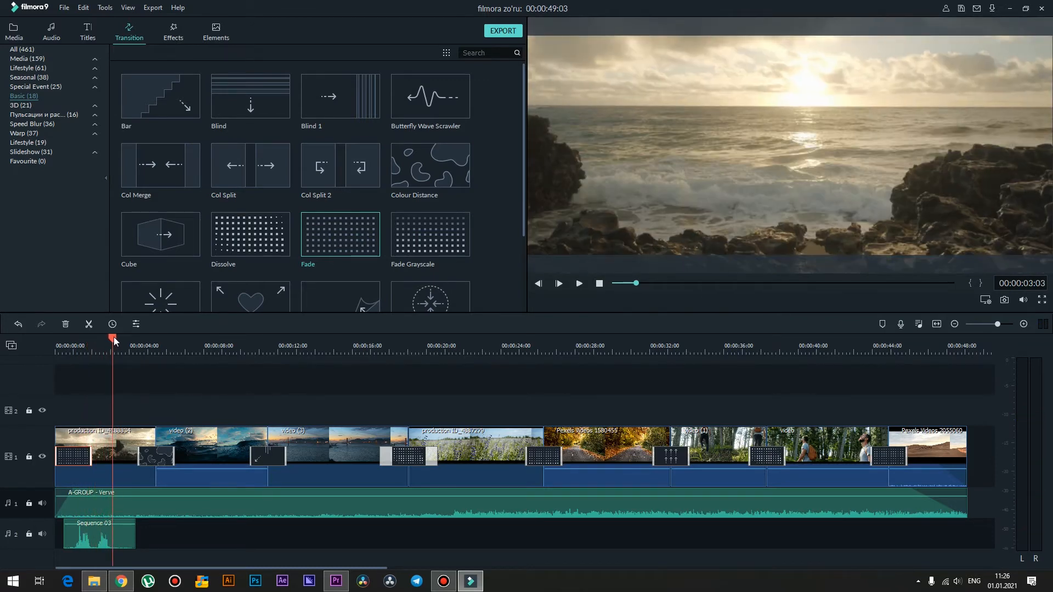
{"action": "left_click", "coordinate": [120, 539]}
{"action": "key", "text": "space"}
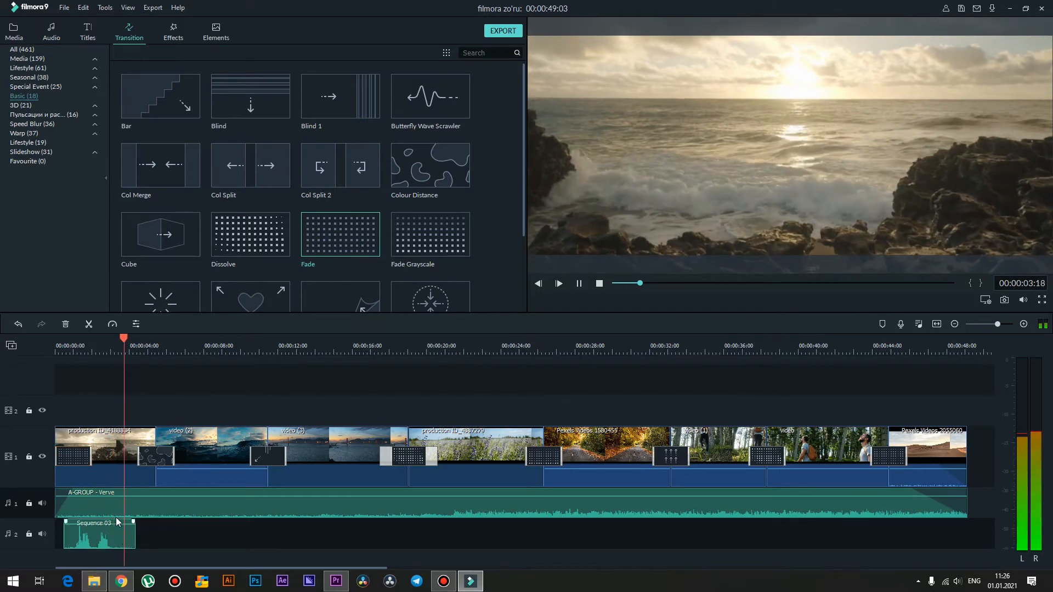
{"action": "left_click", "coordinate": [99, 342]}
{"action": "left_click_drag", "start_coordinate": [119, 532], "coordinate": [124, 531]}
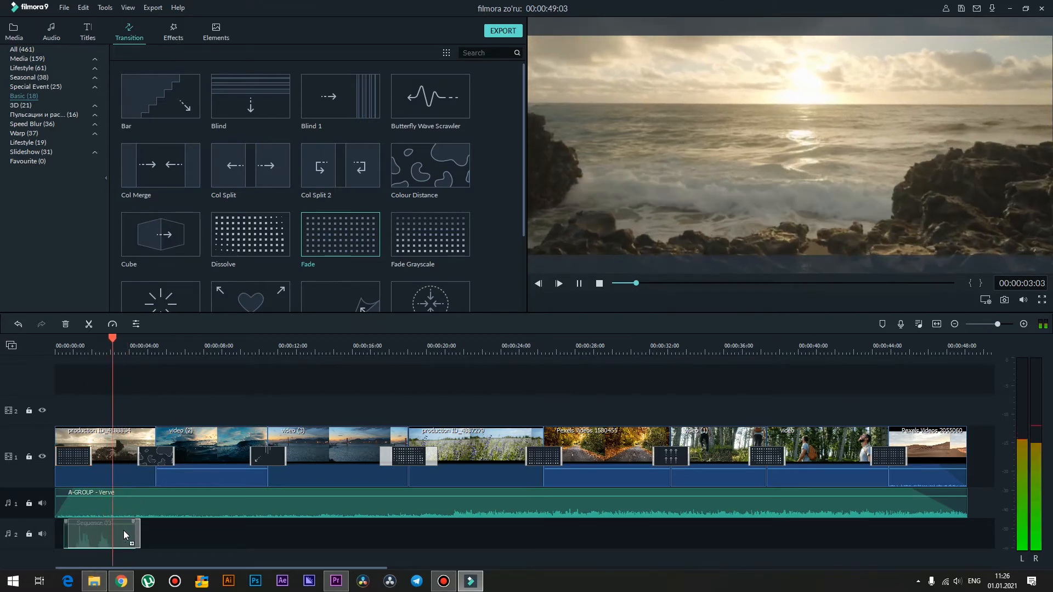
{"action": "left_click", "coordinate": [96, 349]}
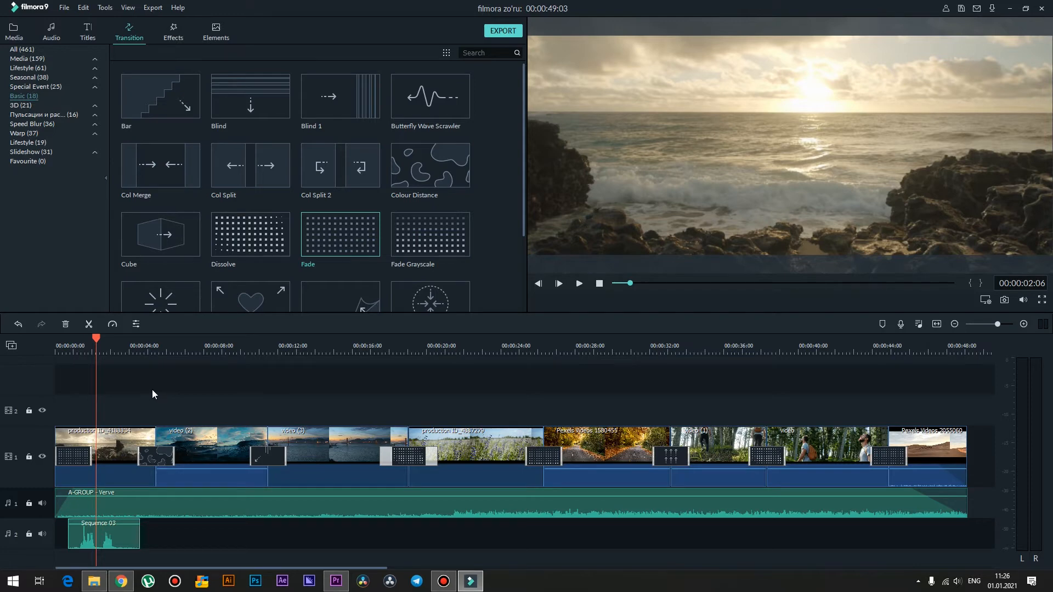
- Try inserting the ocean53 sound from the project media at 00:00:02:06, and undo the insertions
{"action": "left_click", "coordinate": [14, 32]}
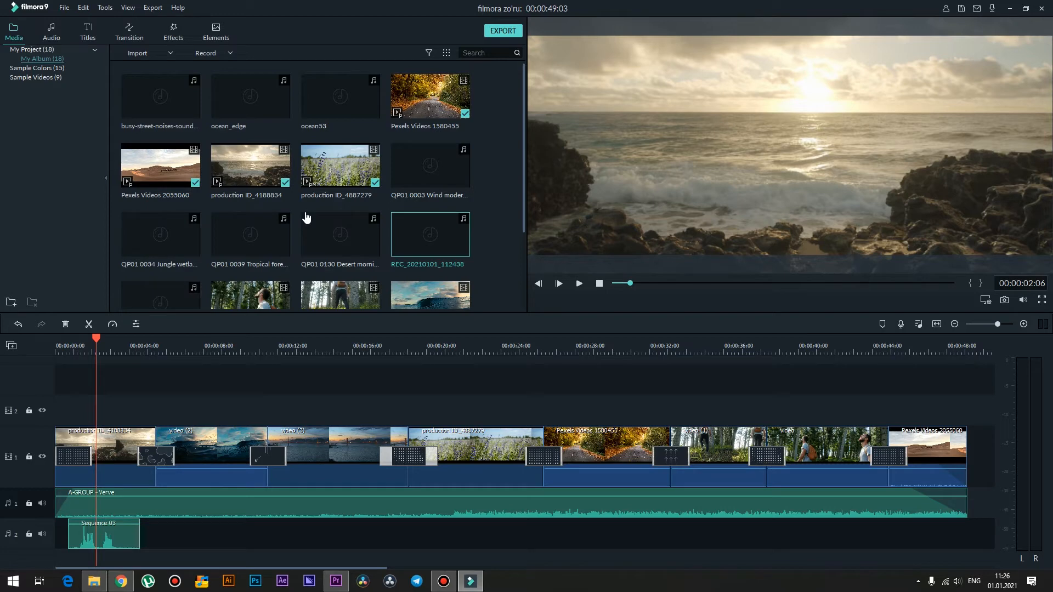
{"action": "left_click", "coordinate": [340, 96]}
{"action": "left_click", "coordinate": [340, 96]}
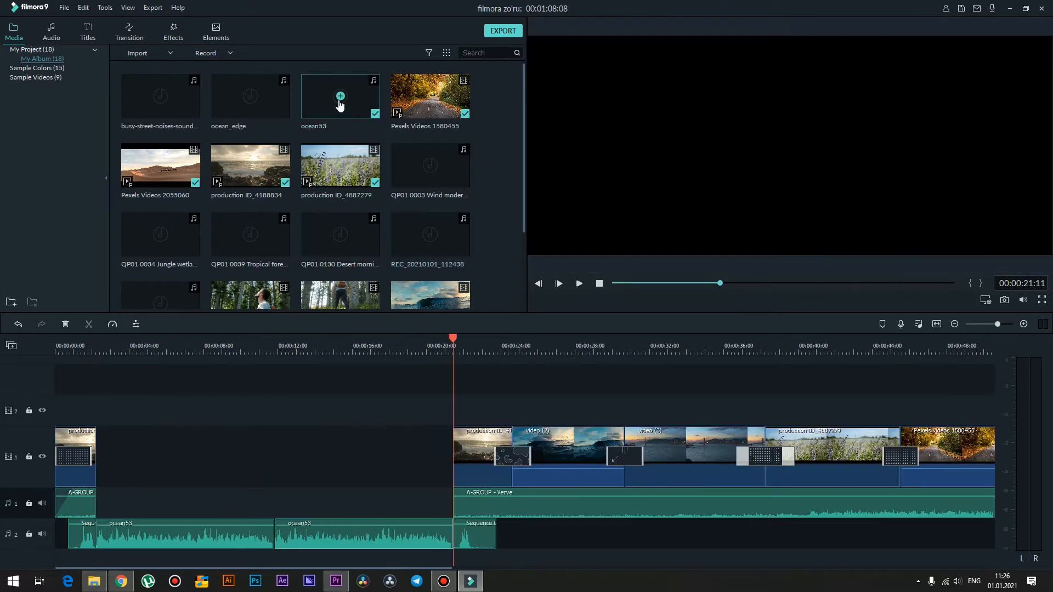
{"action": "key", "text": "ctrl+z"}
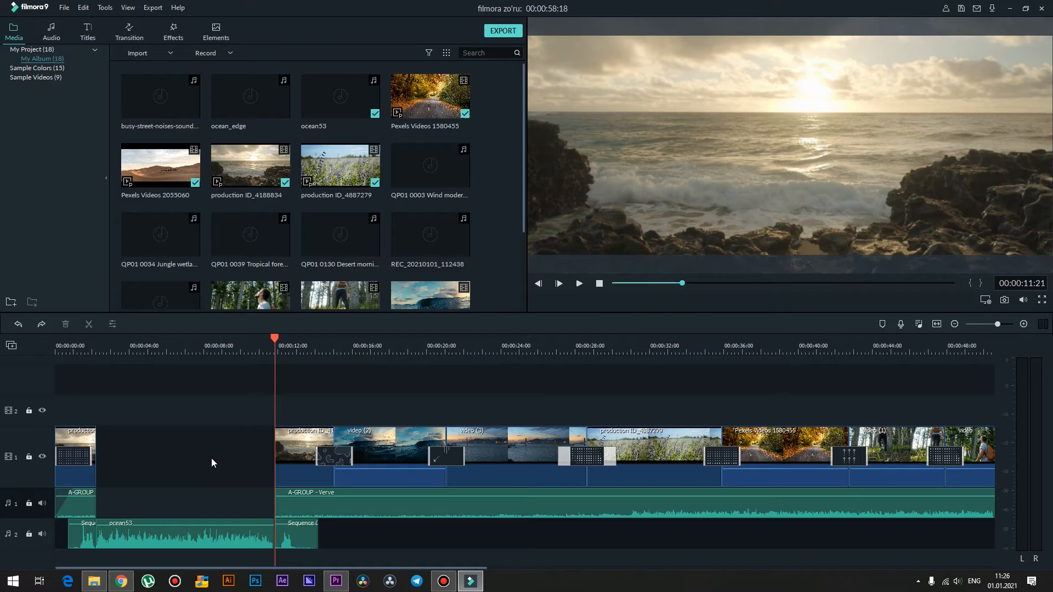
{"action": "key", "text": "ctrl+z"}
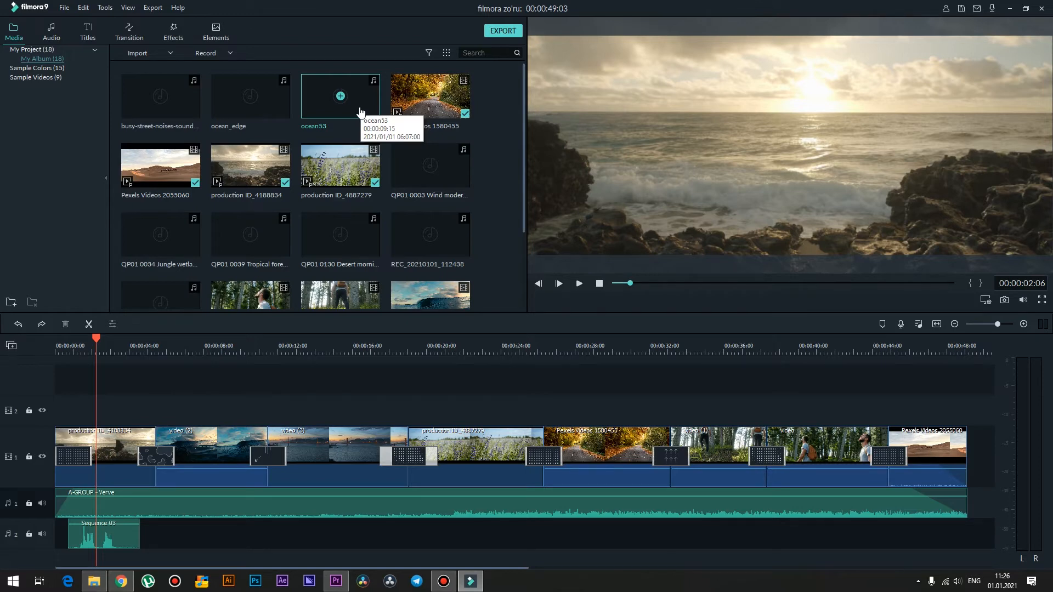
- Play on to 00:00:03:10, try inserting the ocean53 sound there, and undo the insertion
{"action": "key", "text": "space"}
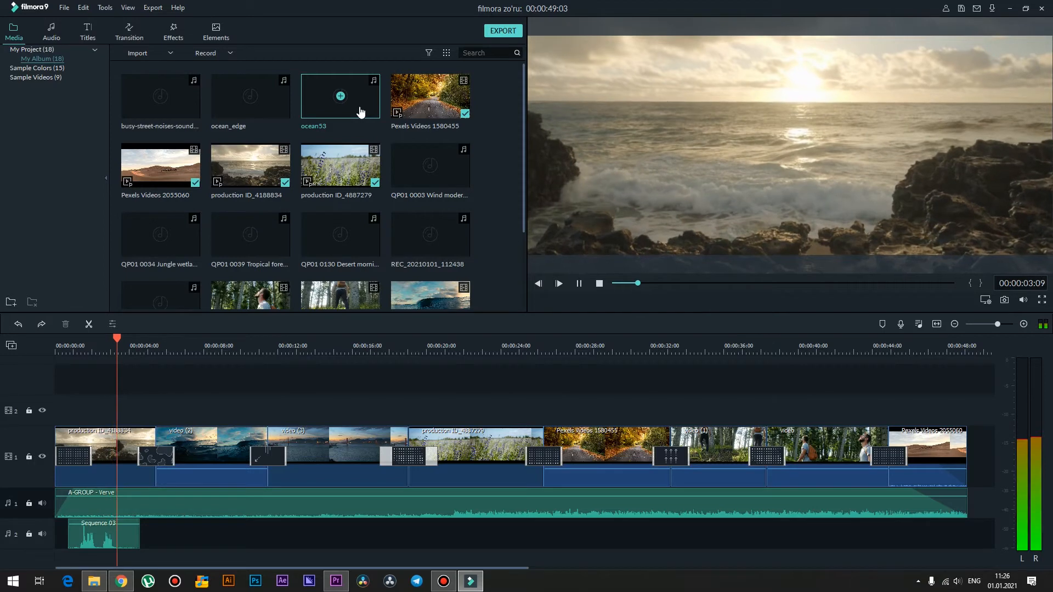
{"action": "left_click", "coordinate": [340, 97]}
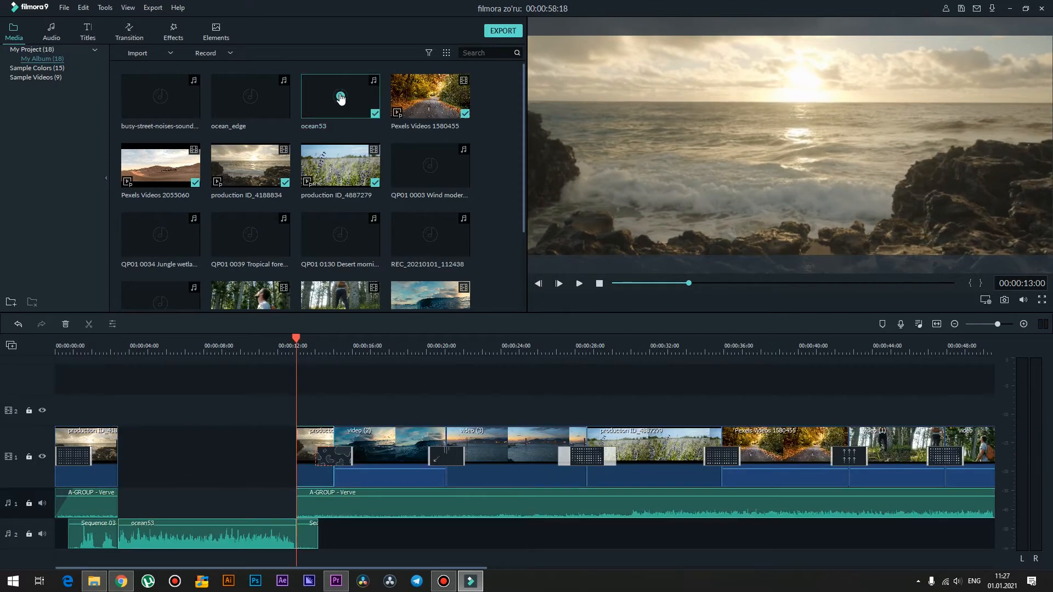
{"action": "key", "text": "ctrl+z"}
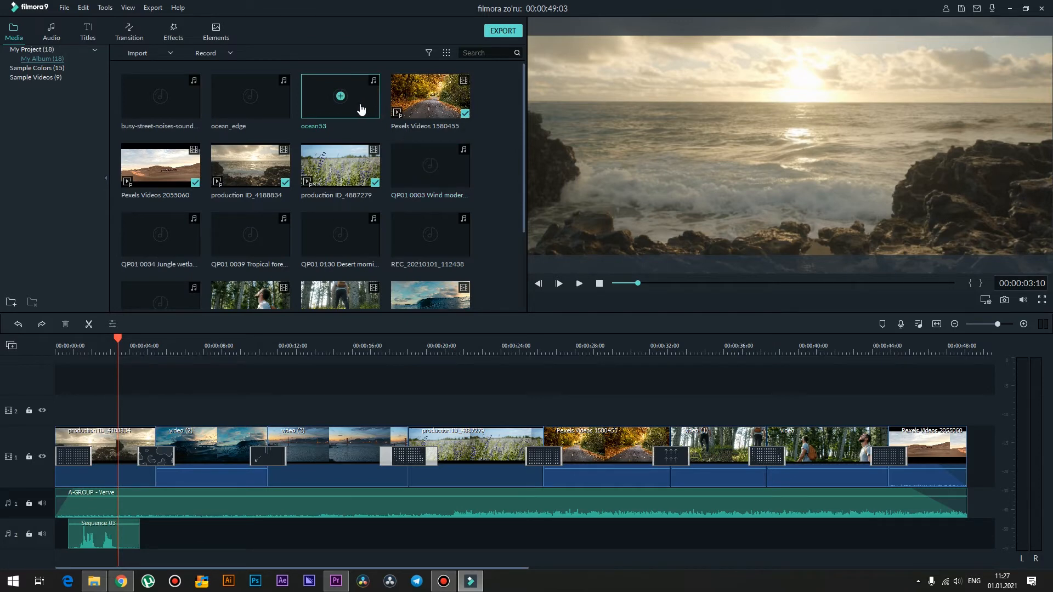
- Preview the ocean53, QP01 0003 Wind and ocean_edge sounds from the project media
{"action": "right_click", "coordinate": [358, 106]}
{"action": "left_click", "coordinate": [365, 111]}
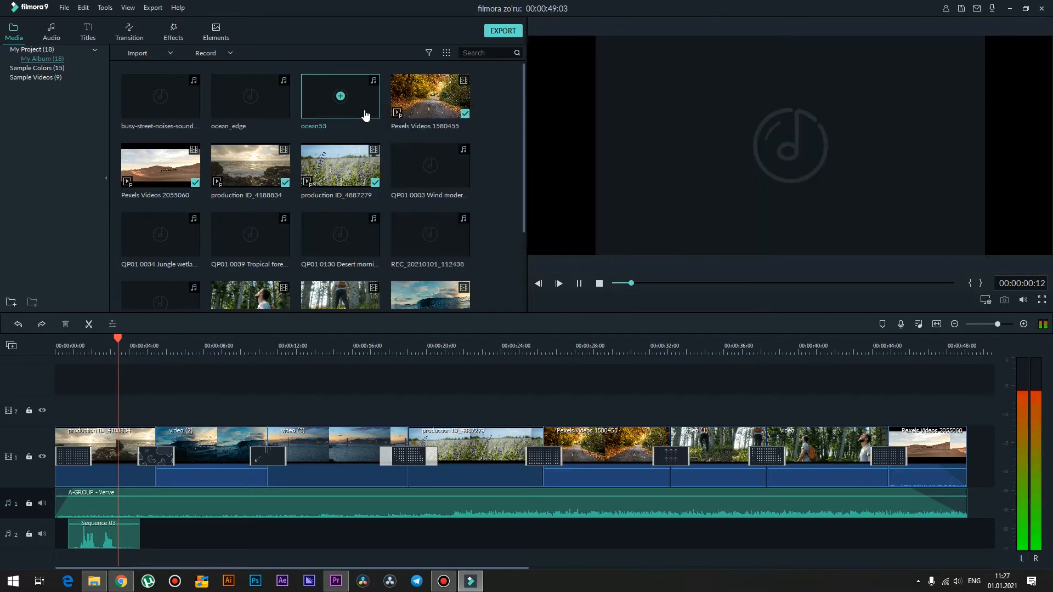
{"action": "key", "text": "space"}
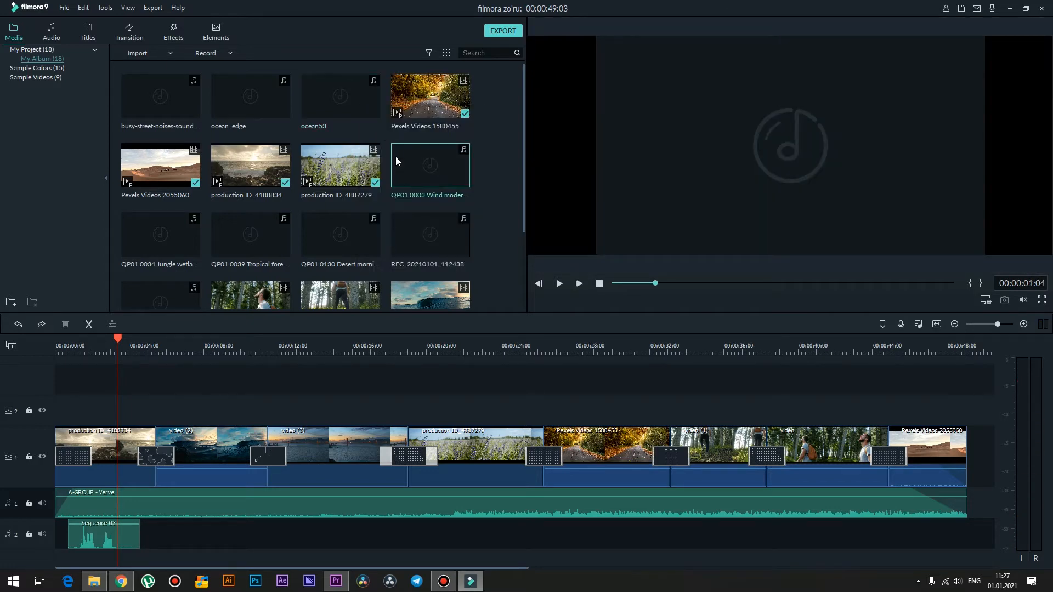
{"action": "right_click", "coordinate": [396, 157]}
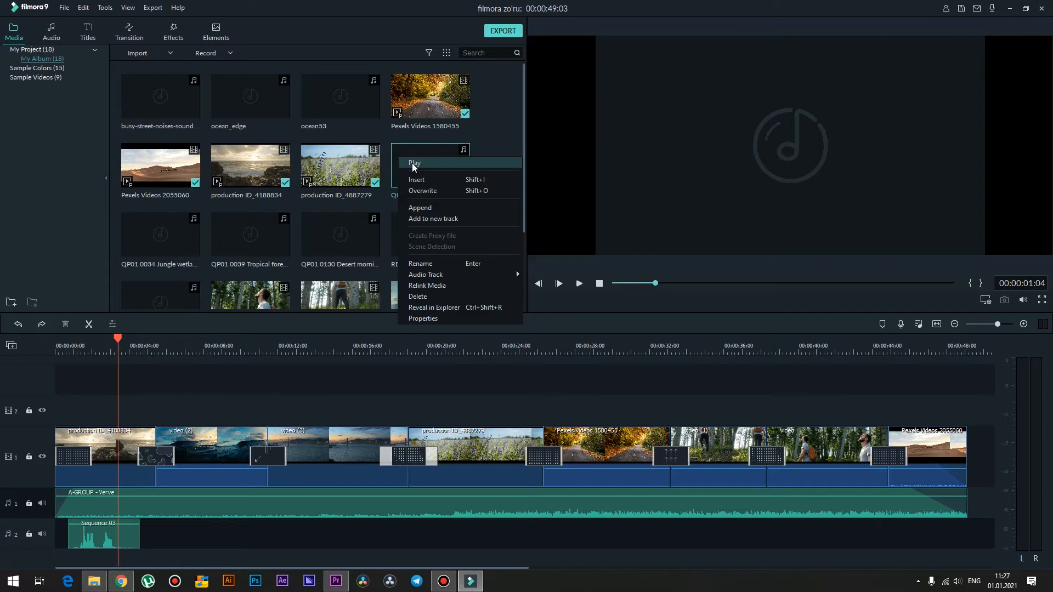
{"action": "left_click", "coordinate": [414, 164]}
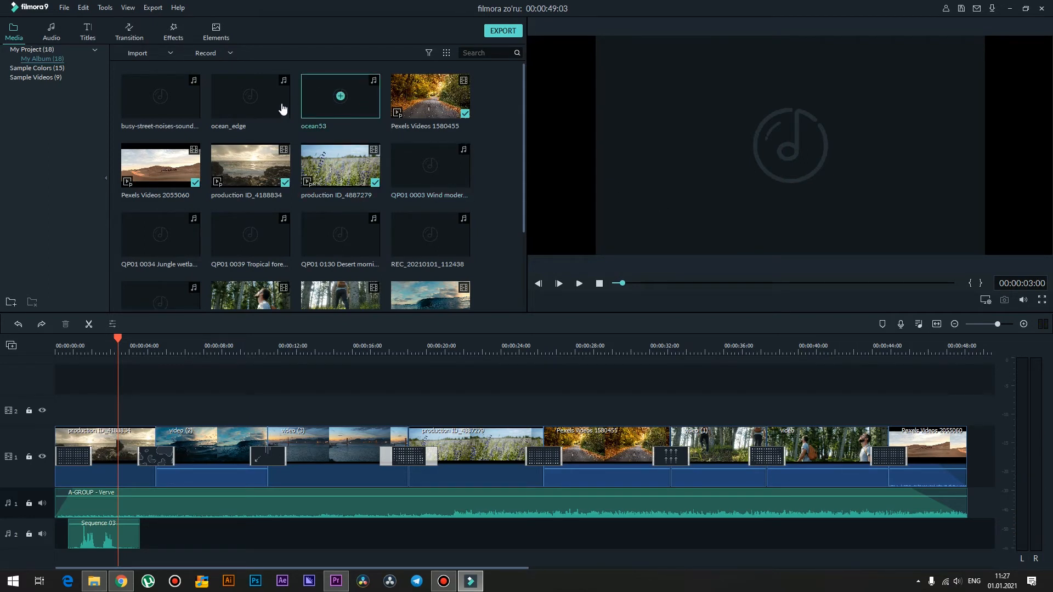
{"action": "double_click", "coordinate": [269, 114]}
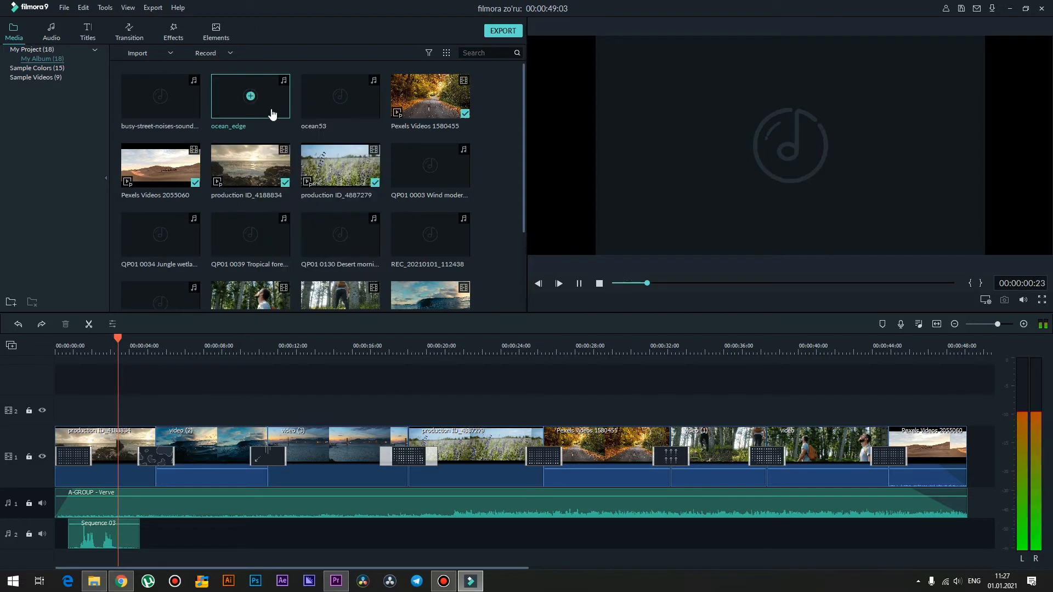
{"action": "right_click", "coordinate": [273, 111]}
{"action": "left_click", "coordinate": [268, 106]}
{"action": "key", "text": "space"}
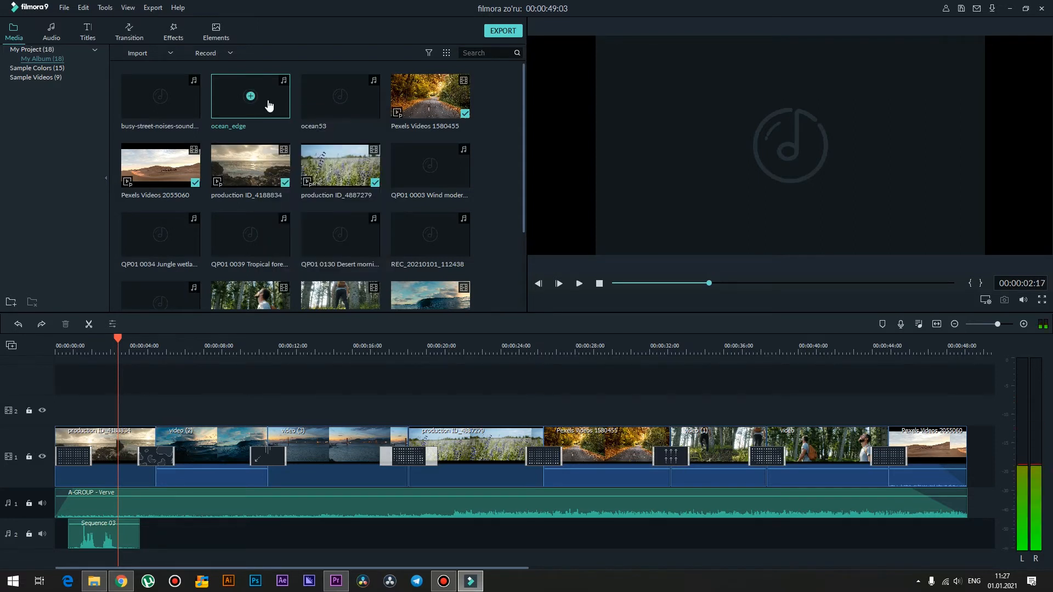
- Place the ocean53 sound at the start of audio track 3 and play the opening from the beginning
{"action": "left_click_drag", "start_coordinate": [307, 114], "coordinate": [55, 553]}
{"action": "left_click", "coordinate": [94, 389]}
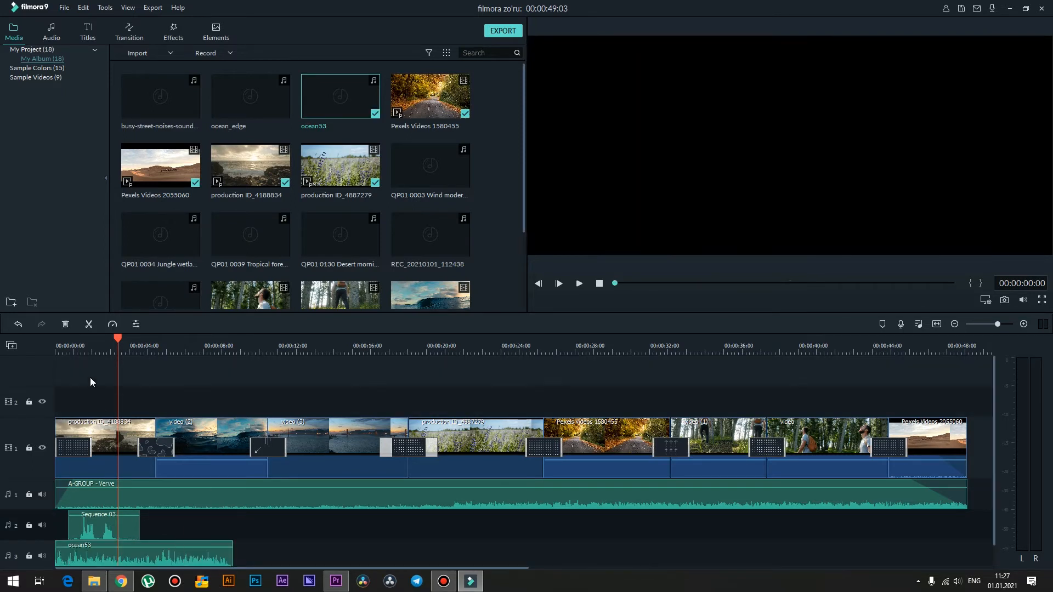
{"action": "left_click", "coordinate": [51, 343]}
{"action": "key", "text": "space"}
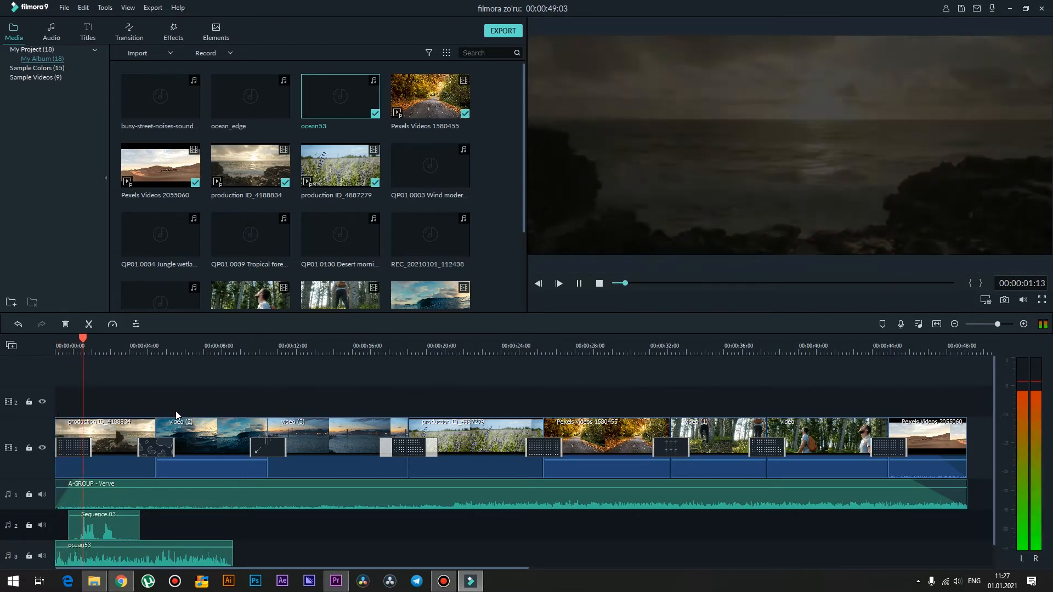
{"action": "key", "text": "space"}
- Open the audio settings of the ocean53 clip on track 3 and lower its volume to -18.55 dB
{"action": "left_click", "coordinate": [157, 544]}
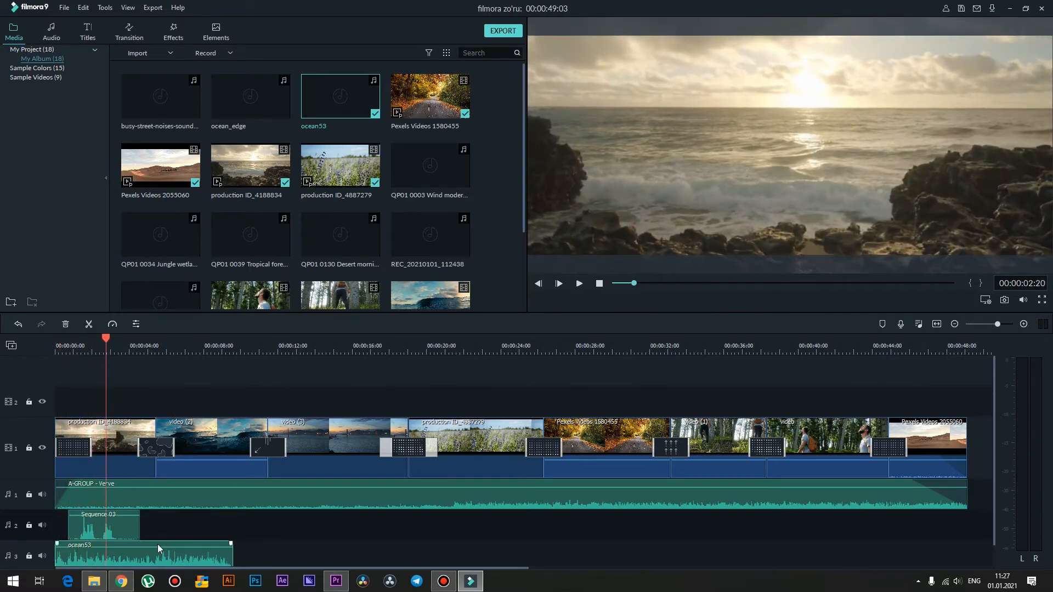
{"action": "right_click", "coordinate": [141, 556]}
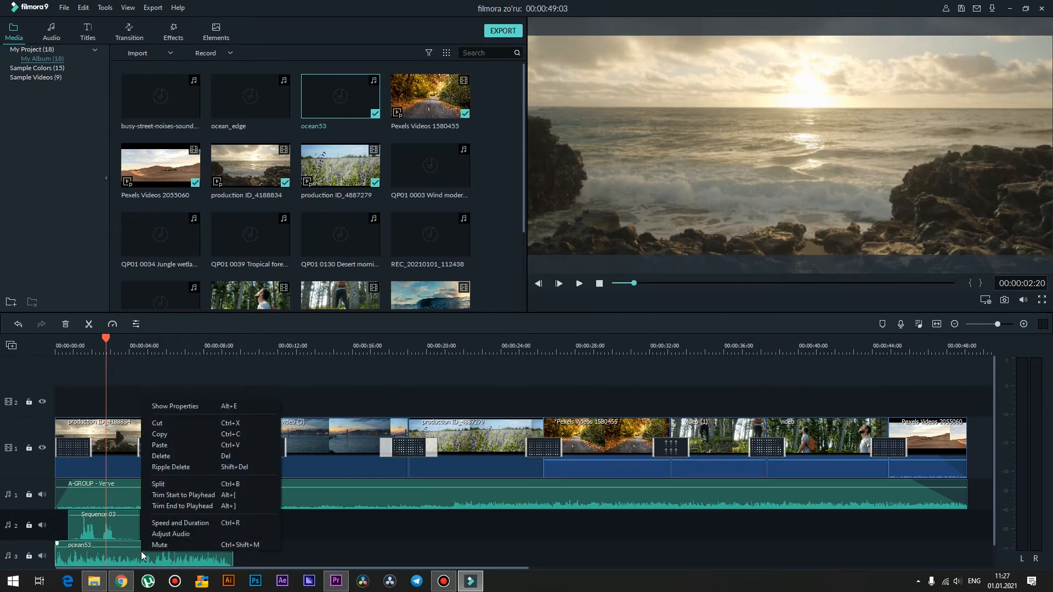
{"action": "left_click", "coordinate": [132, 552]}
{"action": "double_click", "coordinate": [133, 552]}
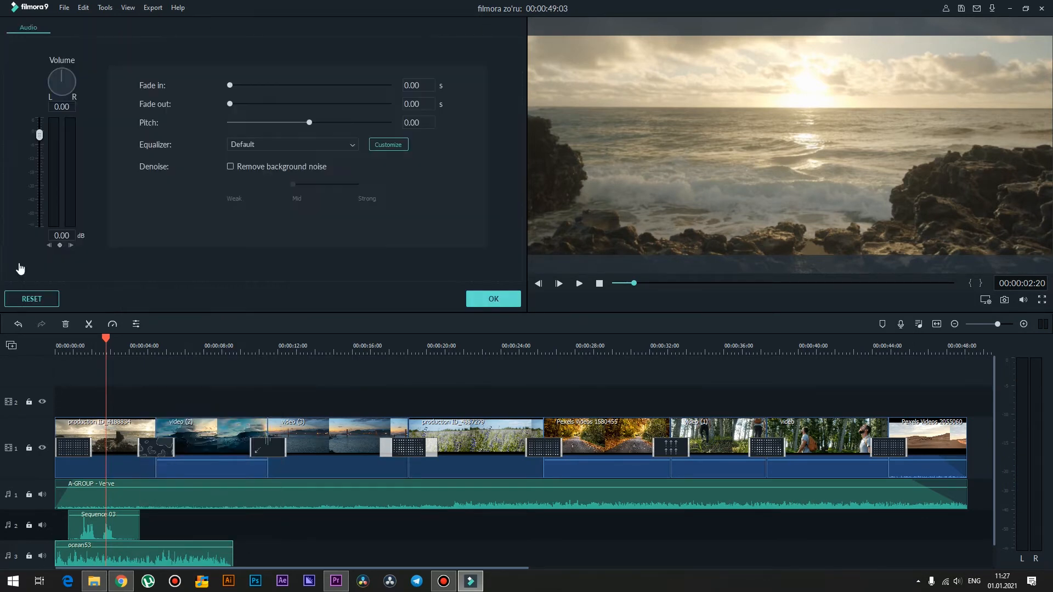
{"action": "left_click_drag", "start_coordinate": [39, 133], "coordinate": [40, 160]}
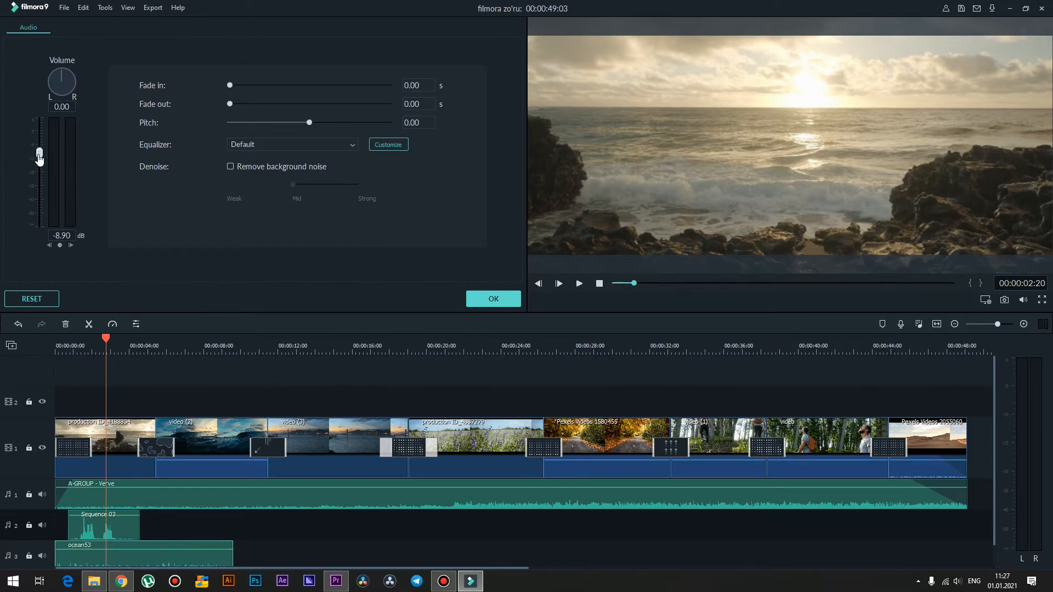
- Trim the ocean53 clip to end just past the first video clip, with a 1.52 s fade in and 1.72 s fade out
{"action": "left_click_drag", "start_coordinate": [233, 551], "coordinate": [160, 545]}
{"action": "left_click_drag", "start_coordinate": [236, 87], "coordinate": [275, 79]}
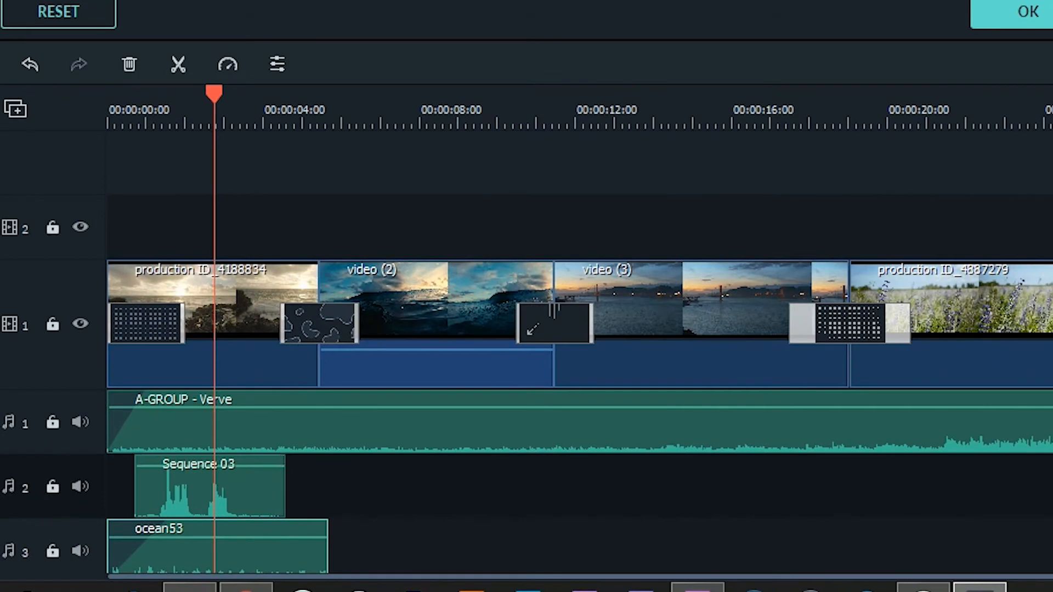
{"action": "scroll", "coordinate": [580, 383], "scroll_direction": "down", "scroll_amount": 1}
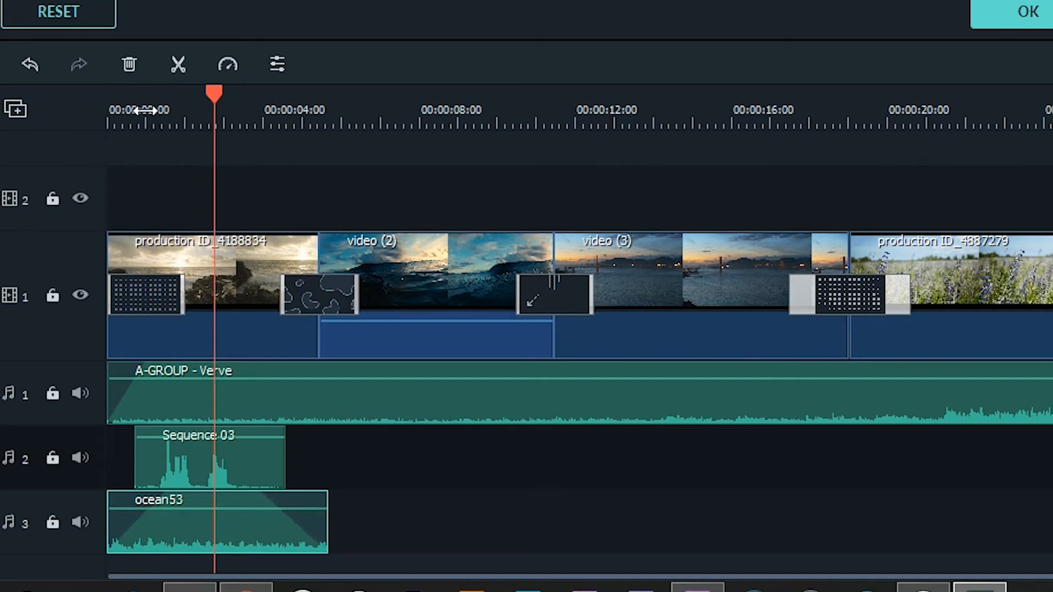
- Replay the opening, lower the ocean53 clip's volume to -24.62 dB, and accept its audio settings
{"action": "left_click", "coordinate": [112, 113]}
{"action": "key", "text": "space"}
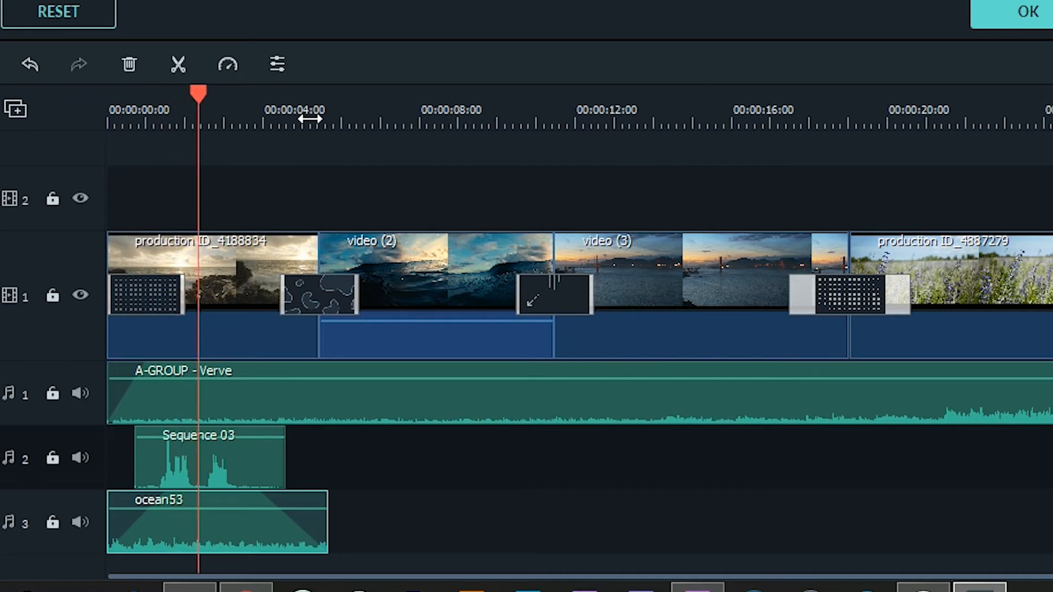
{"action": "left_click", "coordinate": [193, 113]}
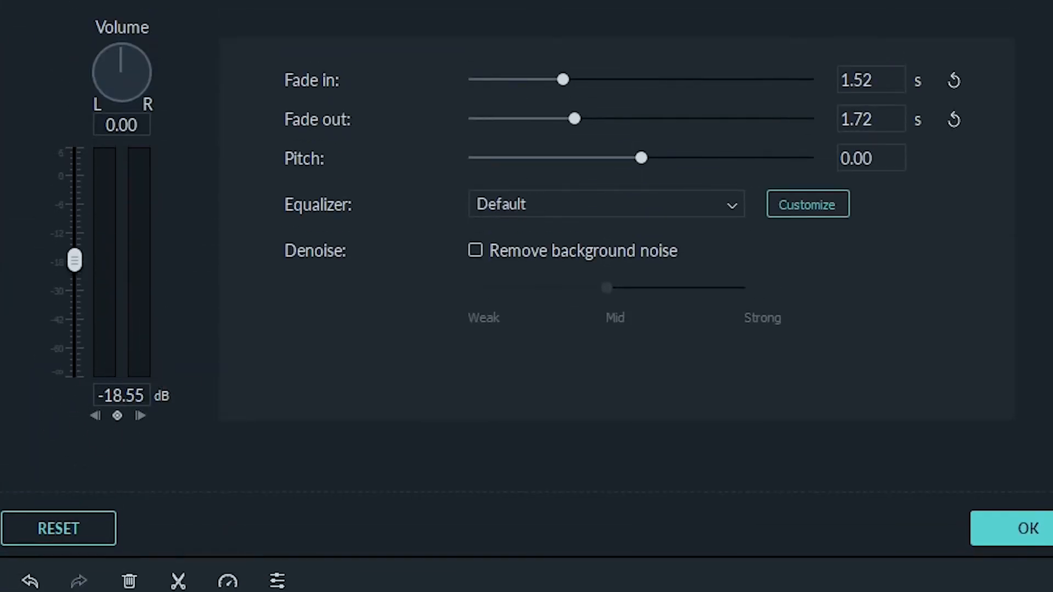
{"action": "key", "text": "space"}
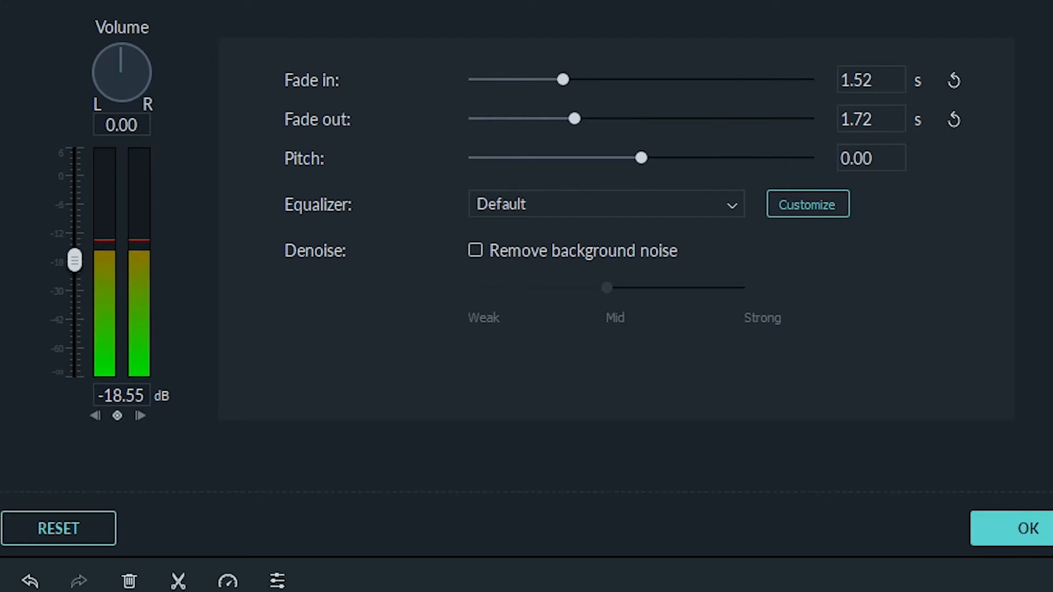
{"action": "key", "text": "space"}
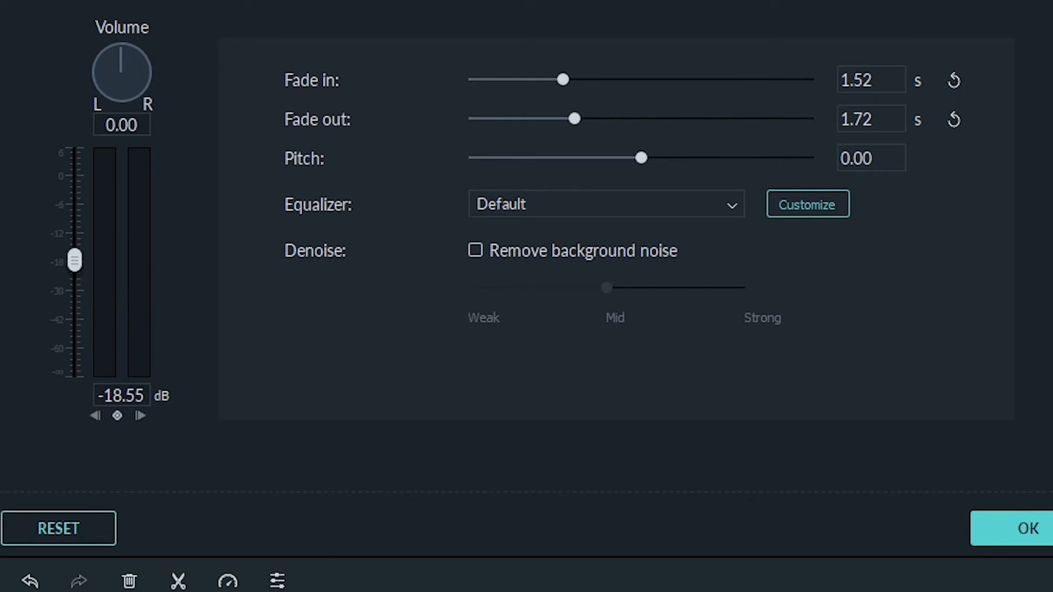
{"action": "left_click_drag", "start_coordinate": [74, 260], "coordinate": [77, 279]}
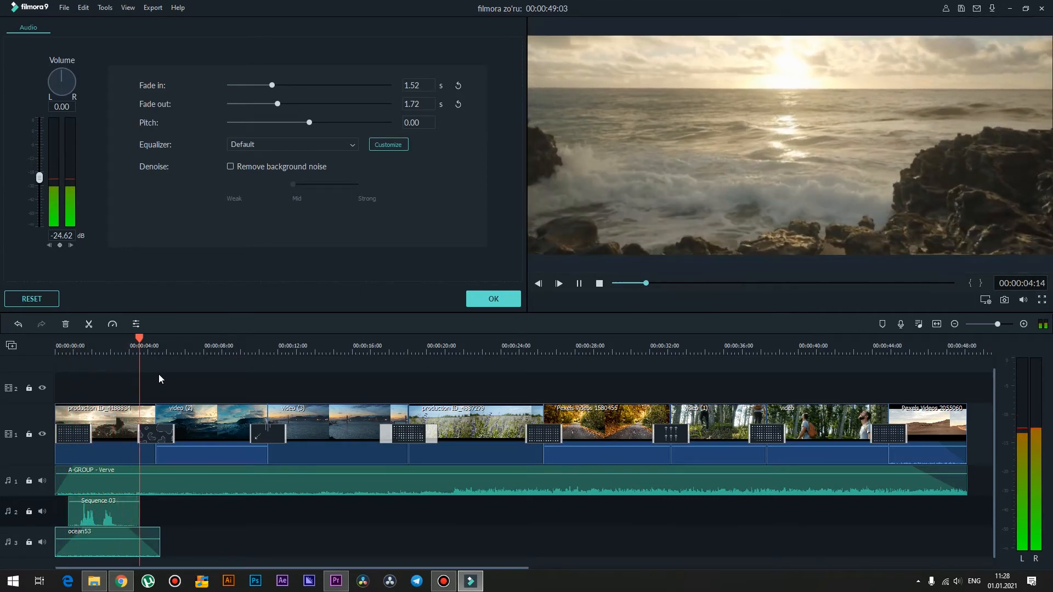
{"action": "left_click", "coordinate": [138, 345]}
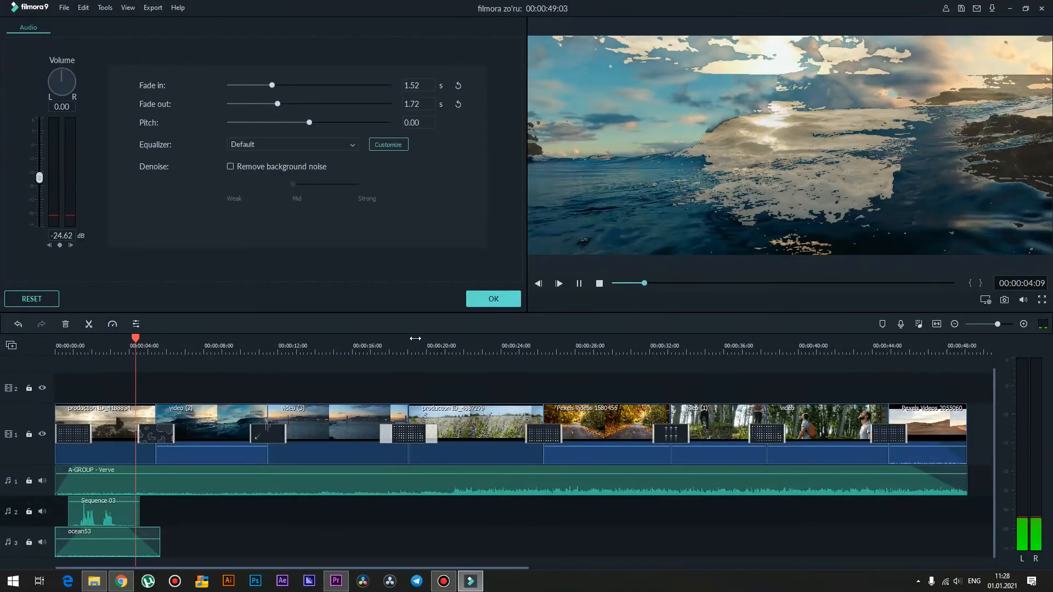
{"action": "left_click", "coordinate": [494, 298]}
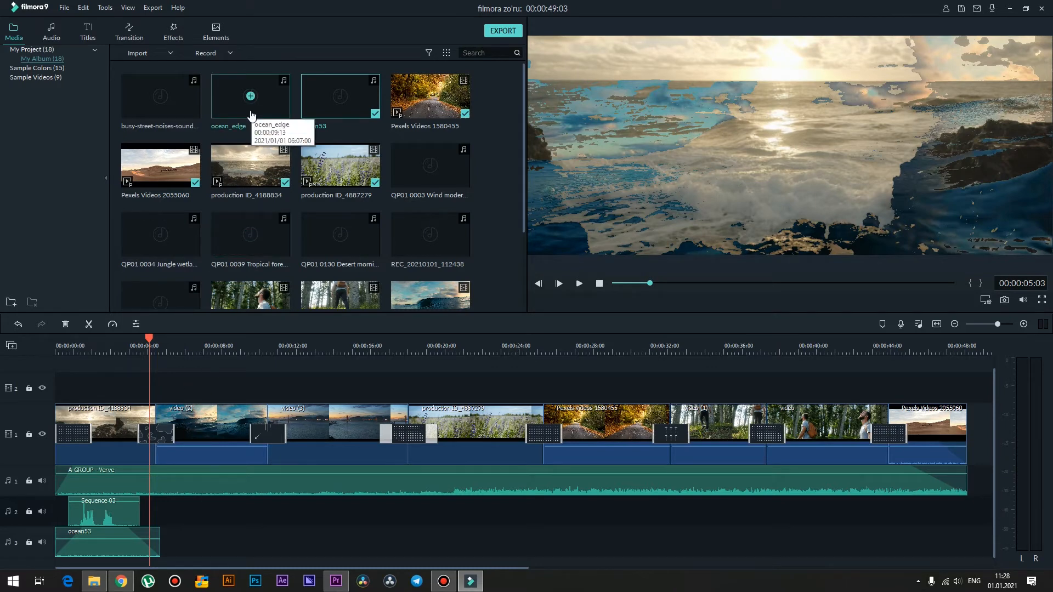
- Preview the wavebig sound and place two copies back to back on audio track 2, starting at about 00:00:05:02
{"action": "scroll", "coordinate": [285, 170], "scroll_direction": "down", "scroll_amount": 2}
{"action": "right_click", "coordinate": [264, 273]}
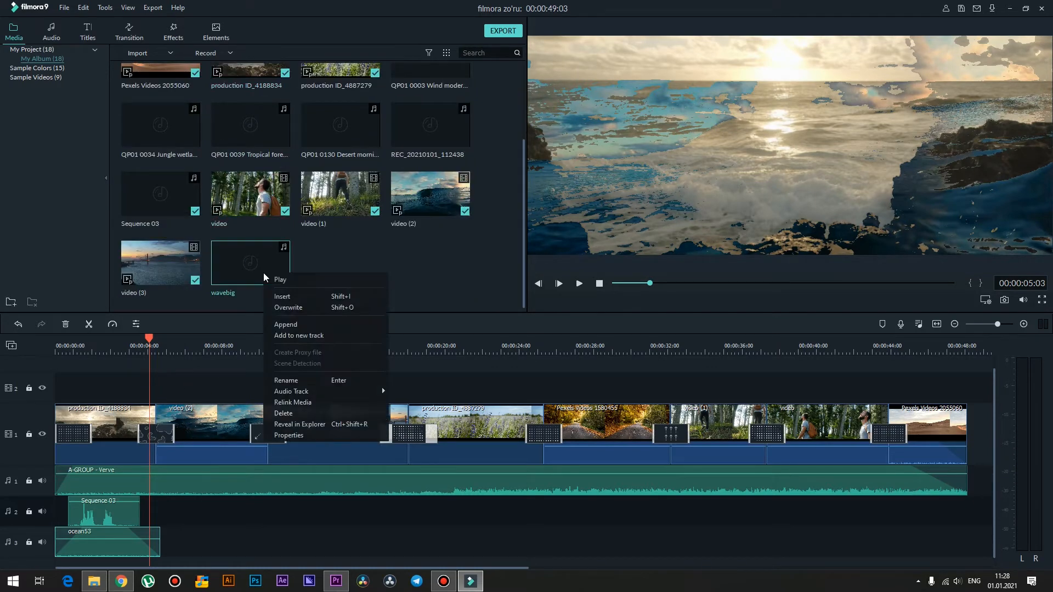
{"action": "left_click", "coordinate": [278, 281]}
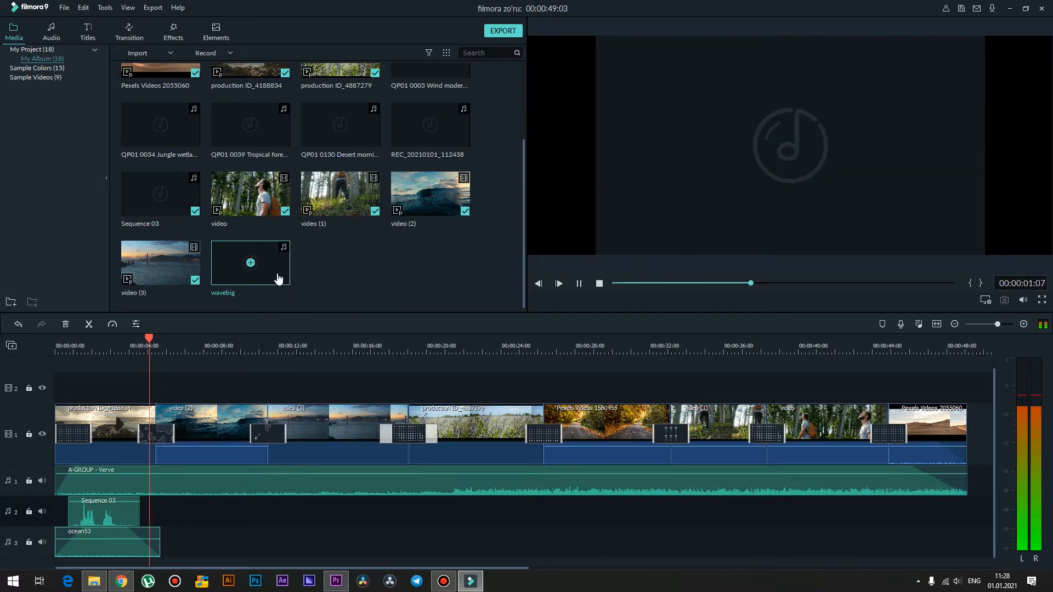
{"action": "key", "text": "space"}
{"action": "left_click_drag", "start_coordinate": [267, 268], "coordinate": [149, 505]}
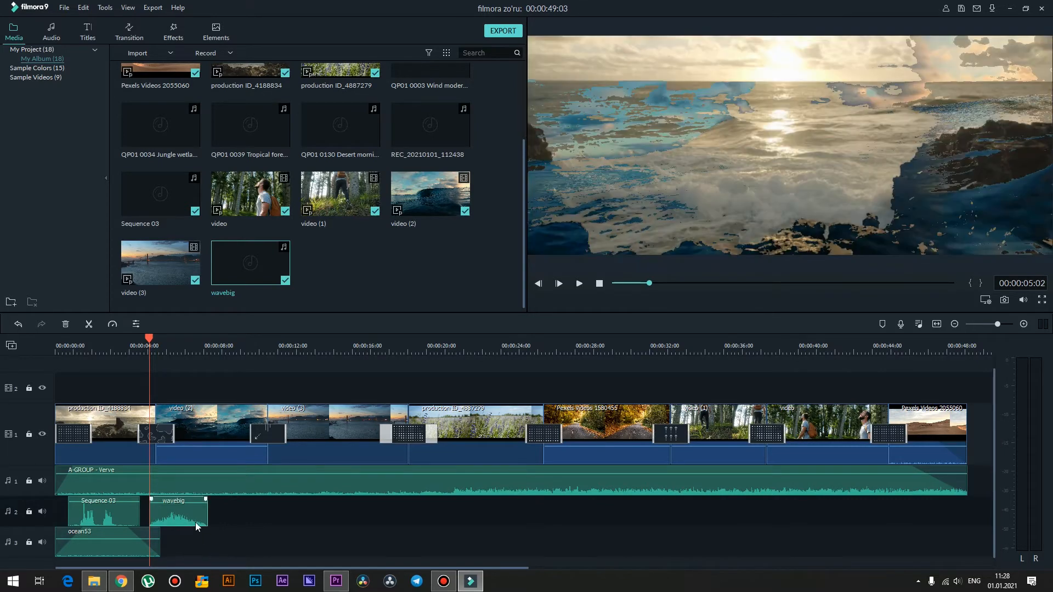
{"action": "left_click", "coordinate": [226, 345]}
{"action": "left_click_drag", "start_coordinate": [170, 512], "coordinate": [238, 515]}
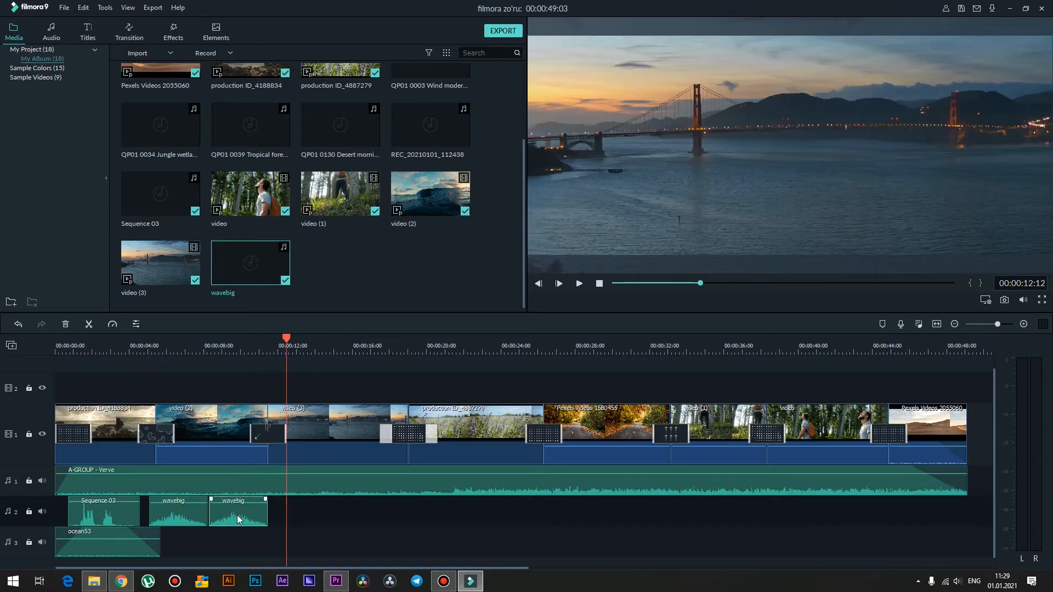
- Lower the volume of both wavebig clips on audio track 2 to -23.52 dB
{"action": "left_click", "coordinate": [149, 346]}
{"action": "left_click", "coordinate": [179, 516]}
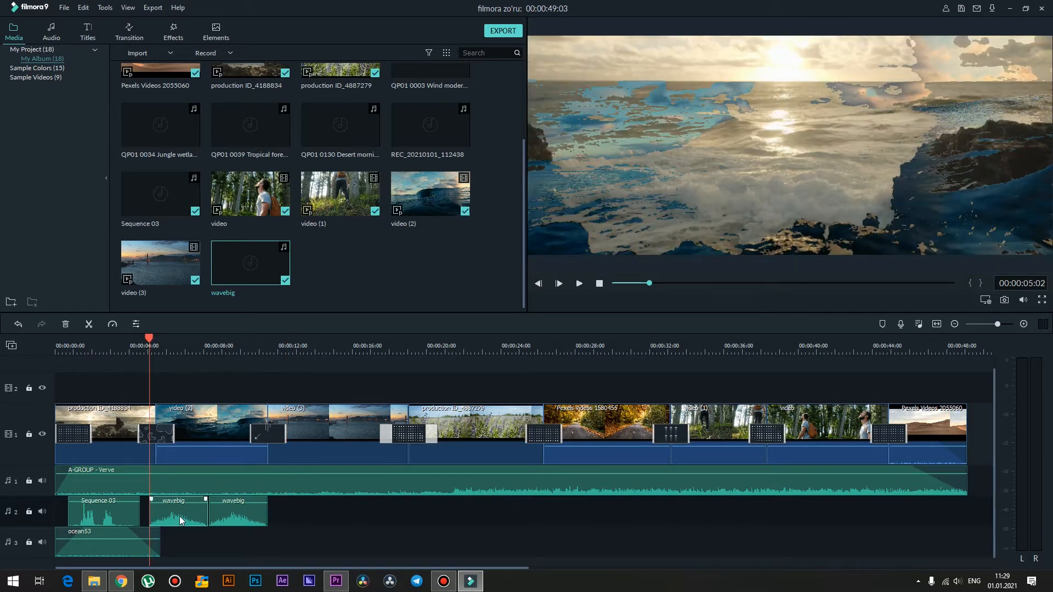
{"action": "left_click", "coordinate": [196, 476]}
{"action": "double_click", "coordinate": [176, 519]}
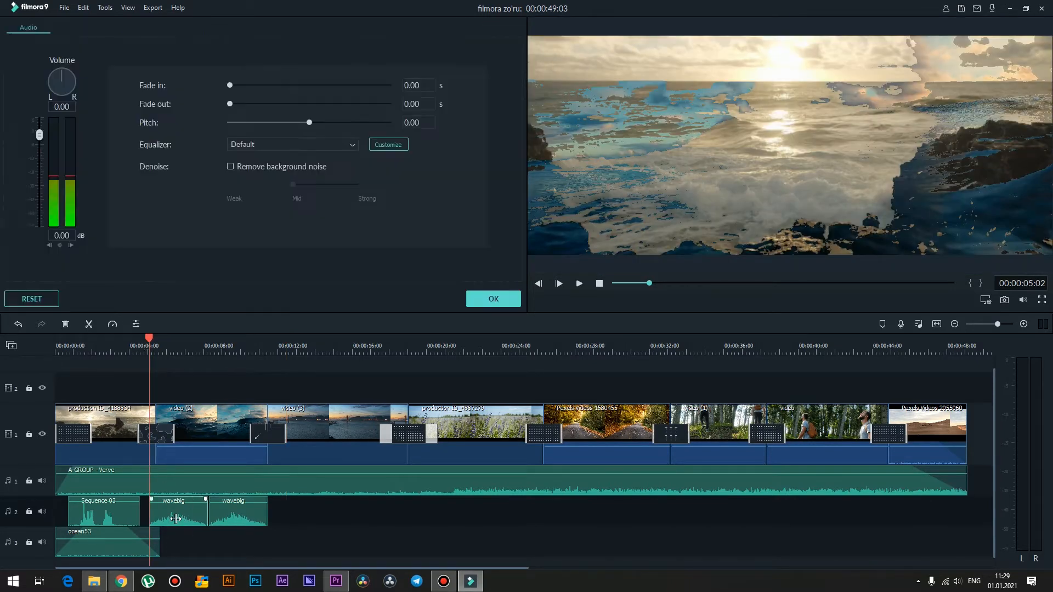
{"action": "left_click_drag", "start_coordinate": [40, 137], "coordinate": [43, 182]}
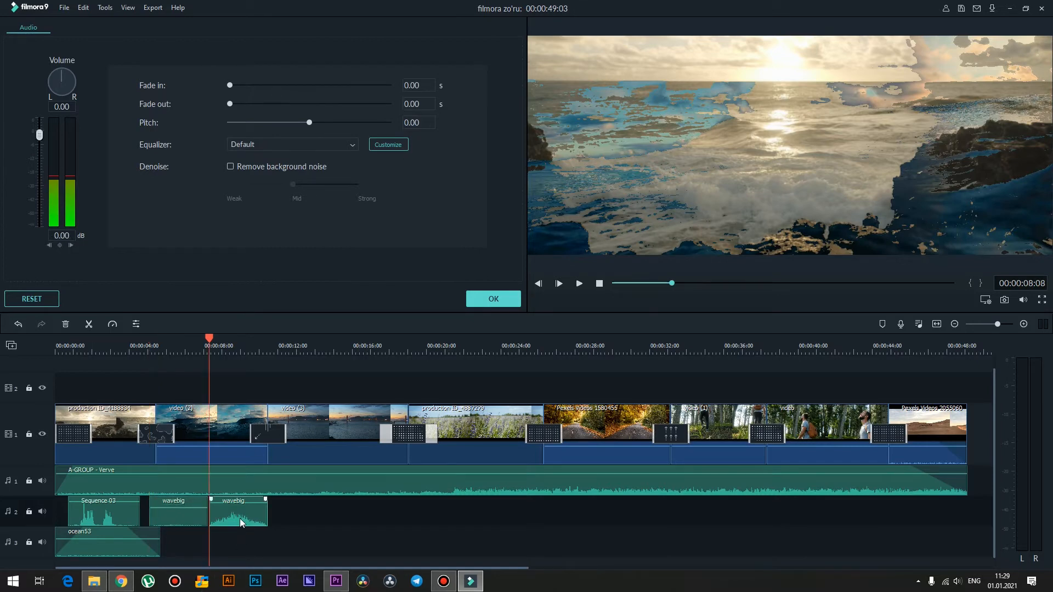
{"action": "mouse_move", "coordinate": [39, 170]}
{"action": "left_mouse_down"}
{"action": "mouse_move", "coordinate": [40, 155]}
{"action": "mouse_move", "coordinate": [45, 183]}
{"action": "left_mouse_up"}
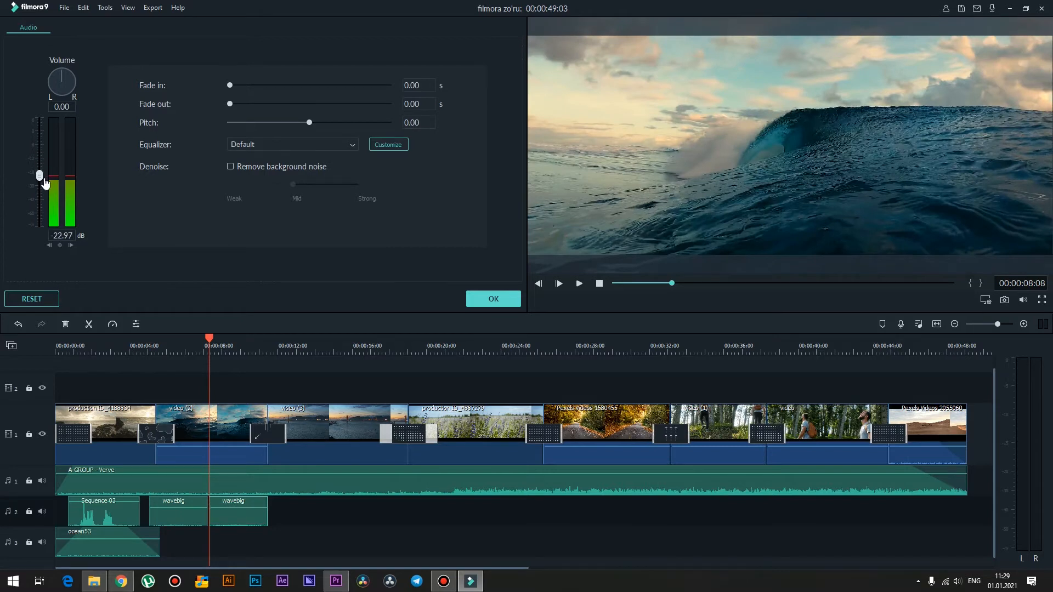
- Give the first wavebig clip a 0.64 s fade in and the second one a 0.40 s fade out
{"action": "left_click", "coordinate": [169, 525]}
{"action": "left_click_drag", "start_coordinate": [231, 87], "coordinate": [259, 83]}
{"action": "left_click", "coordinate": [236, 526]}
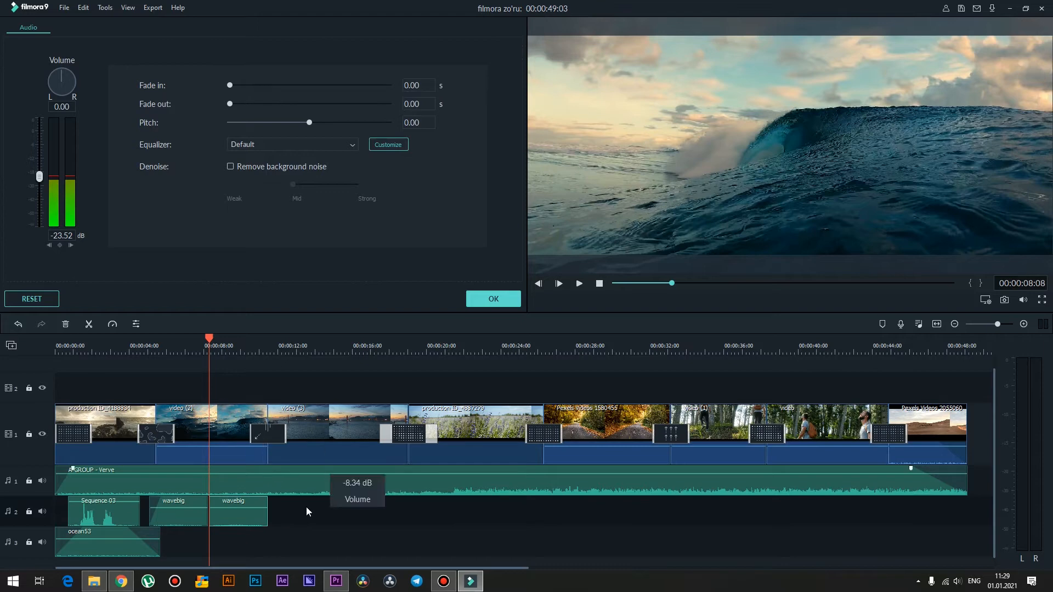
{"action": "left_click_drag", "start_coordinate": [234, 109], "coordinate": [252, 103]}
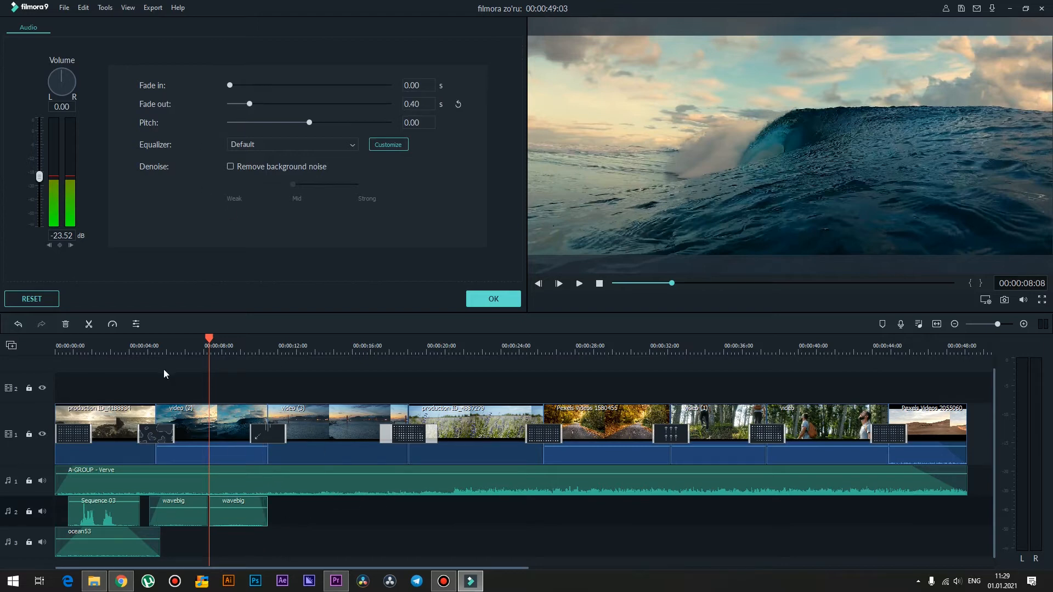
- Raise the first wavebig clip's volume to -13.31 dB and the second one's to -12.48 dB, and check both by playback
{"action": "left_click", "coordinate": [143, 346]}
{"action": "key", "text": "space"}
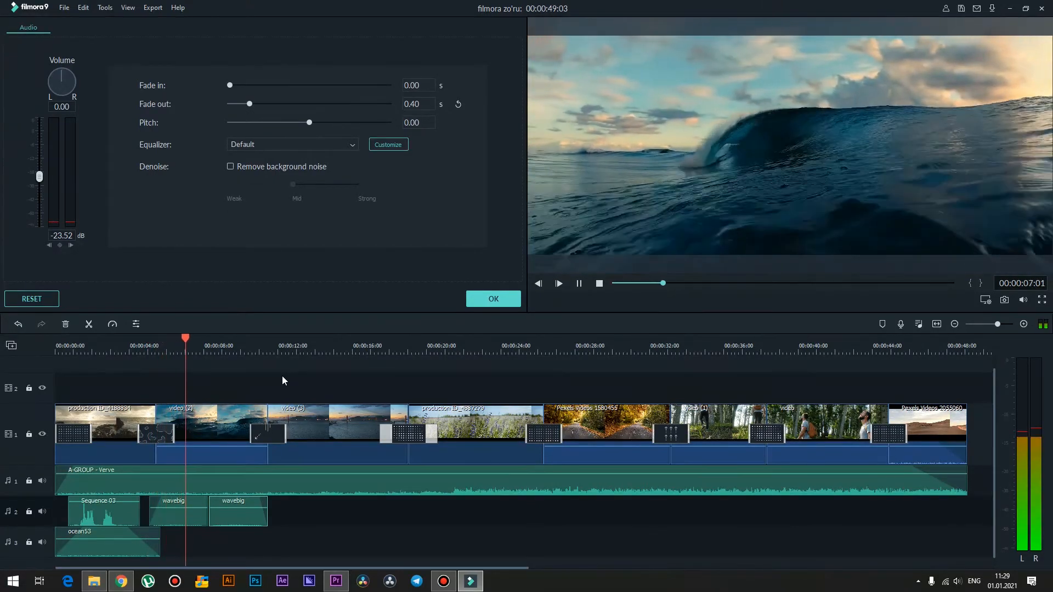
{"action": "left_click", "coordinate": [192, 521]}
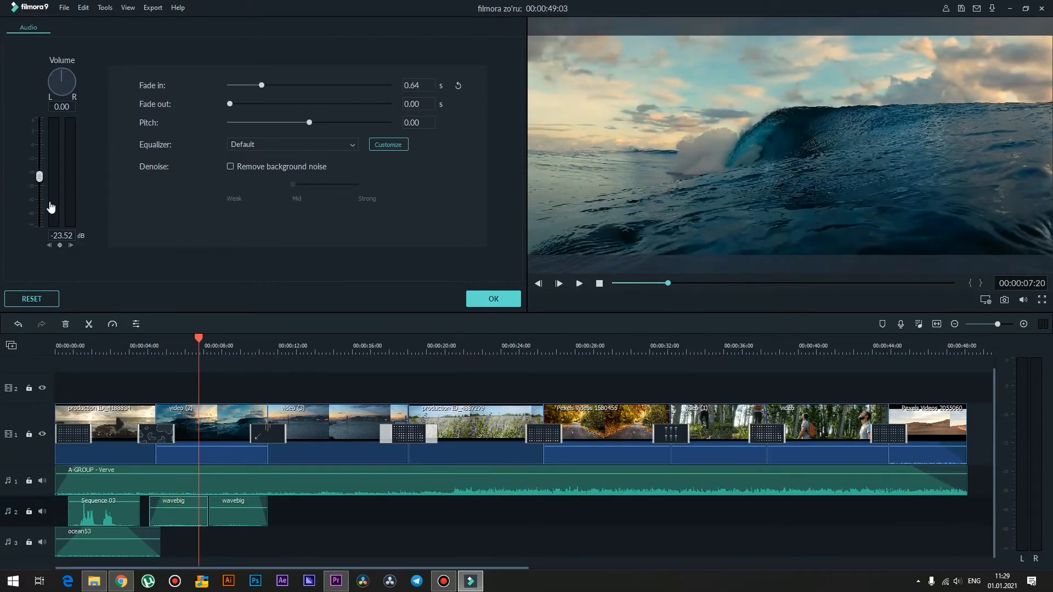
{"action": "left_click_drag", "start_coordinate": [40, 180], "coordinate": [40, 171]}
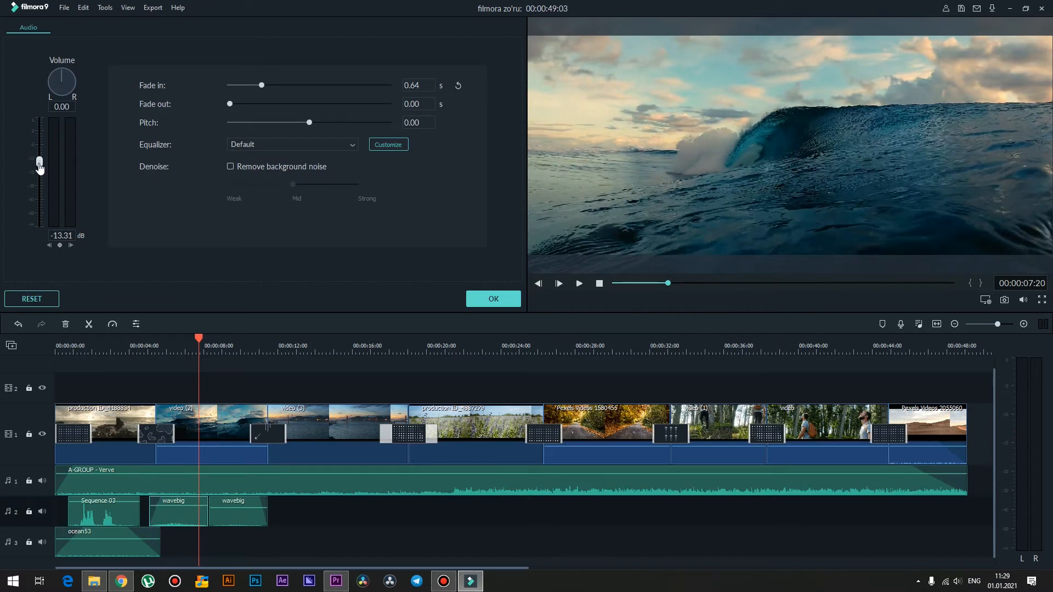
{"action": "left_click", "coordinate": [246, 517]}
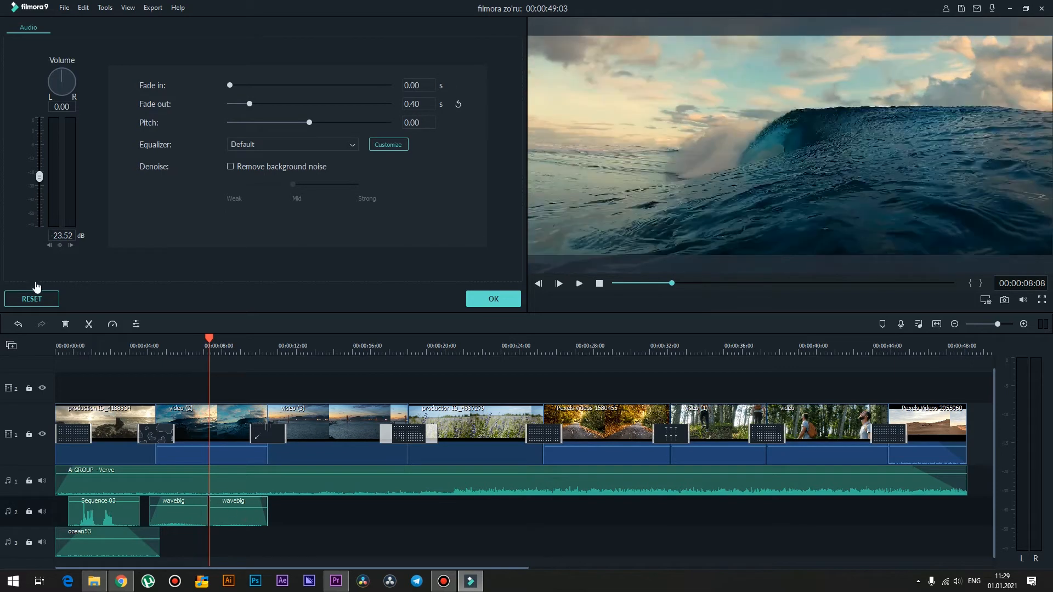
{"action": "left_click_drag", "start_coordinate": [39, 179], "coordinate": [39, 166]}
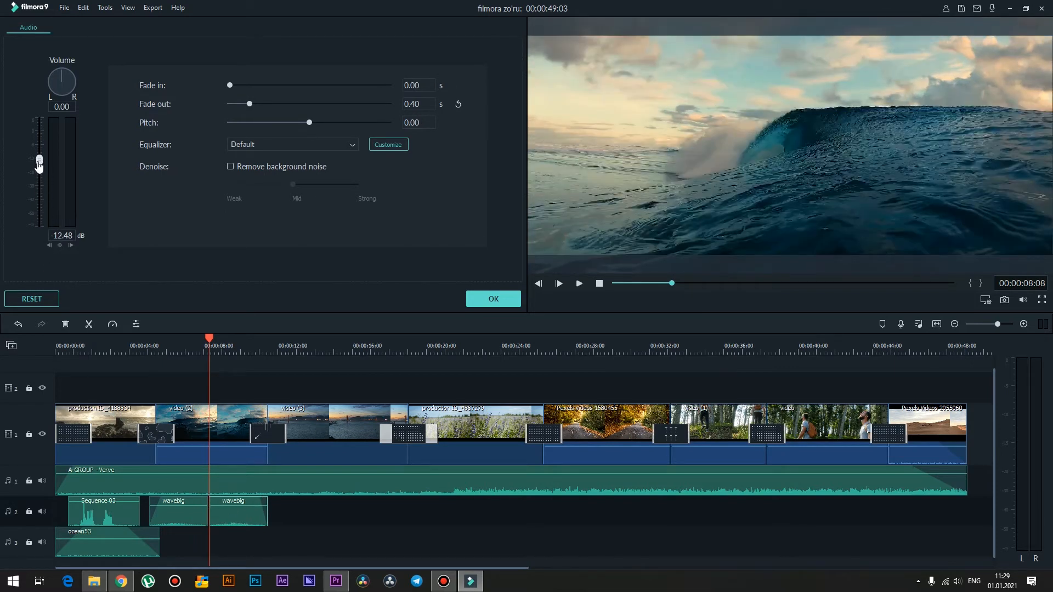
{"action": "left_click", "coordinate": [143, 348]}
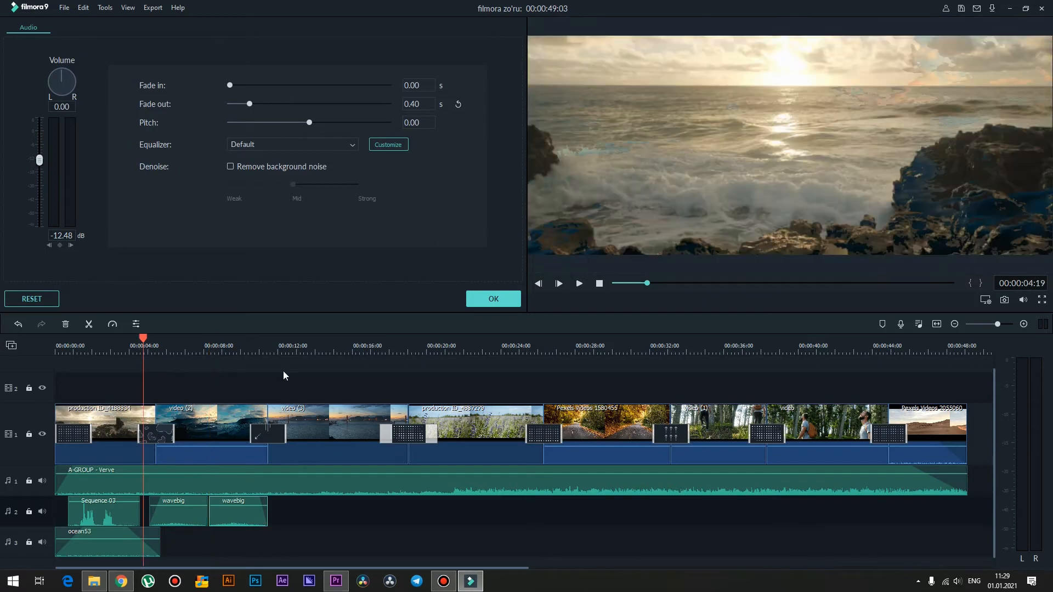
{"action": "key", "text": "space"}
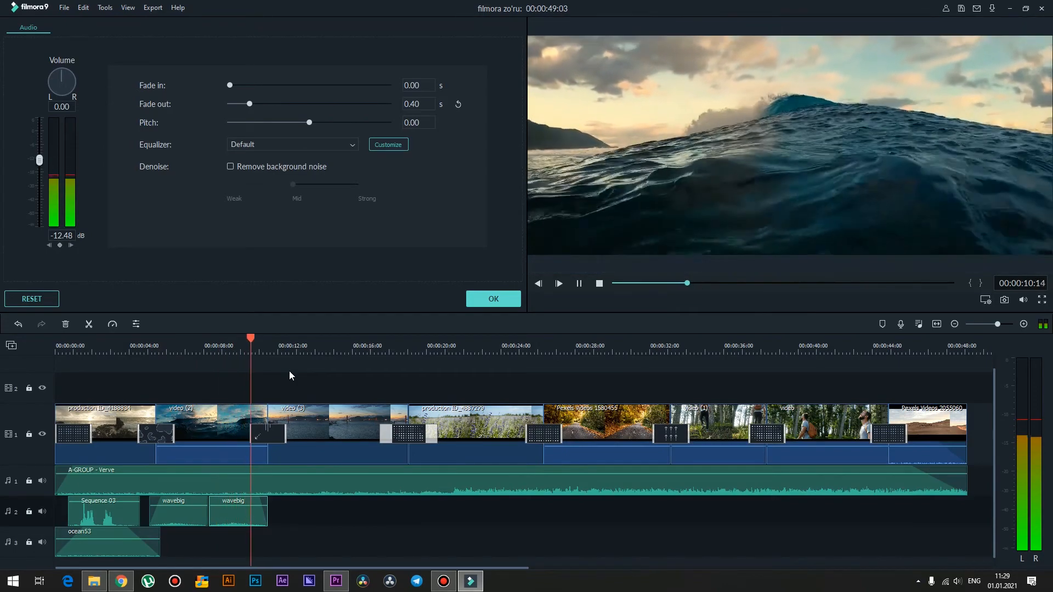
{"action": "left_click", "coordinate": [259, 345]}
{"action": "left_click", "coordinate": [493, 299]}
- Preview the busy-street-noises sound effect and place it on audio track 3, starting at about 00:00:10:20
{"action": "left_click", "coordinate": [247, 346]}
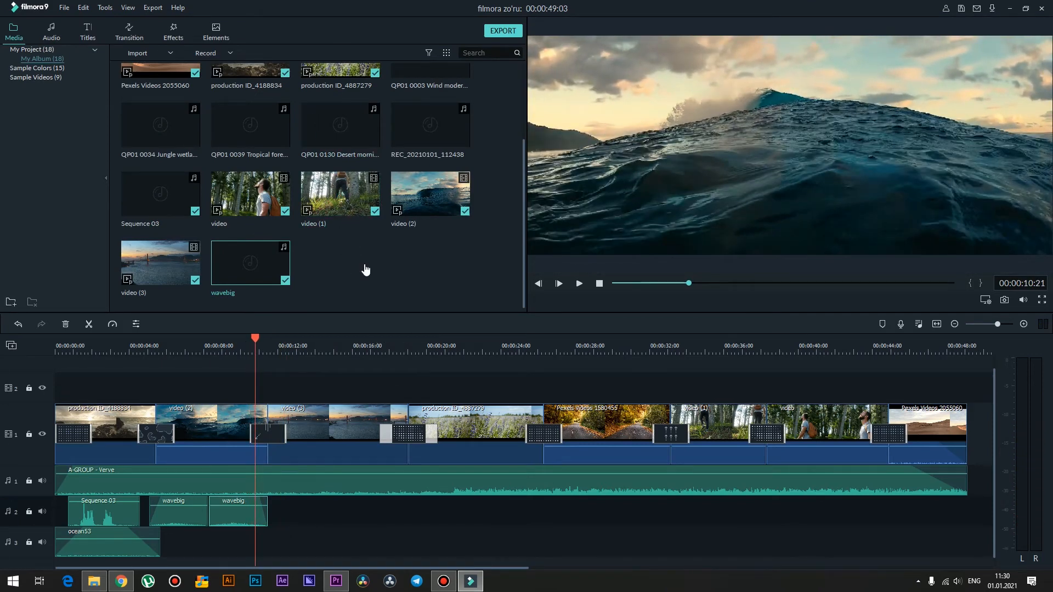
{"action": "scroll", "coordinate": [365, 268], "scroll_direction": "up", "scroll_amount": 2}
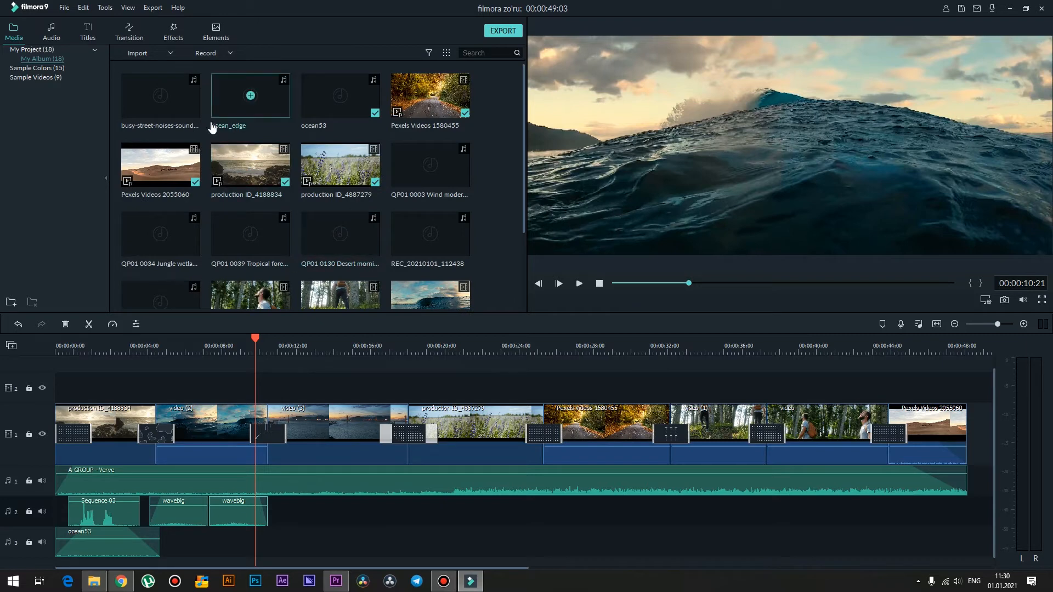
{"action": "double_click", "coordinate": [187, 103]}
{"action": "key", "text": "space"}
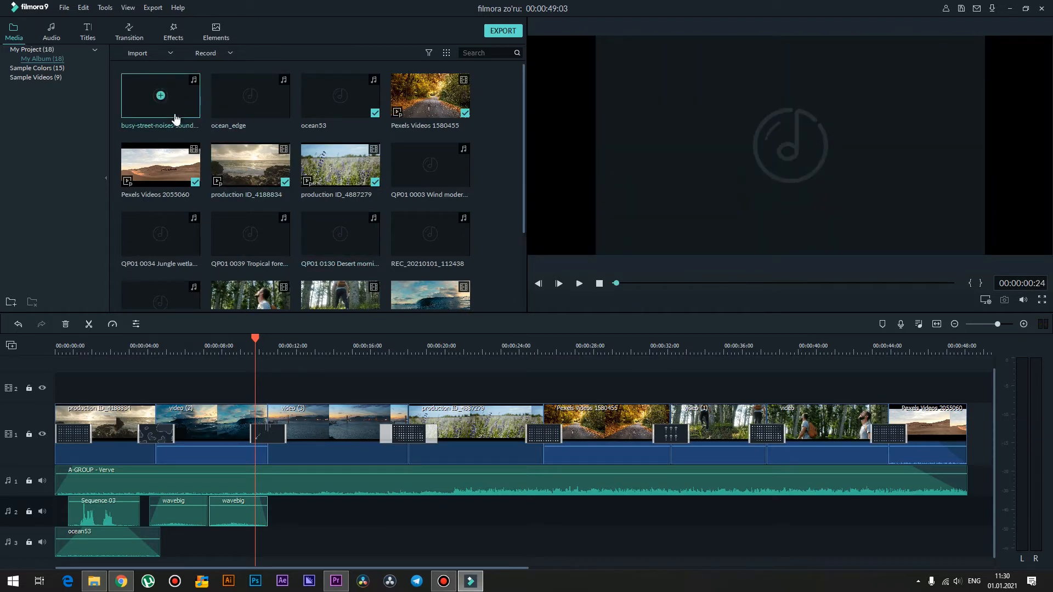
{"action": "left_click_drag", "start_coordinate": [178, 103], "coordinate": [258, 539]}
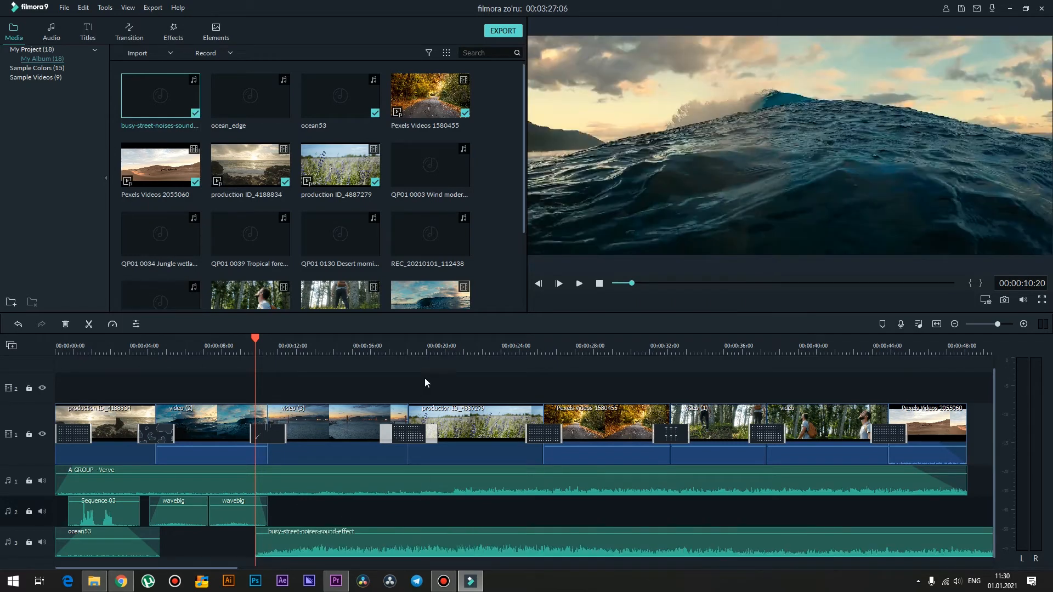
- Split the busy-street-noises clip at about 00:00:20:02 and delete the part after the cut
{"action": "left_click", "coordinate": [422, 344]}
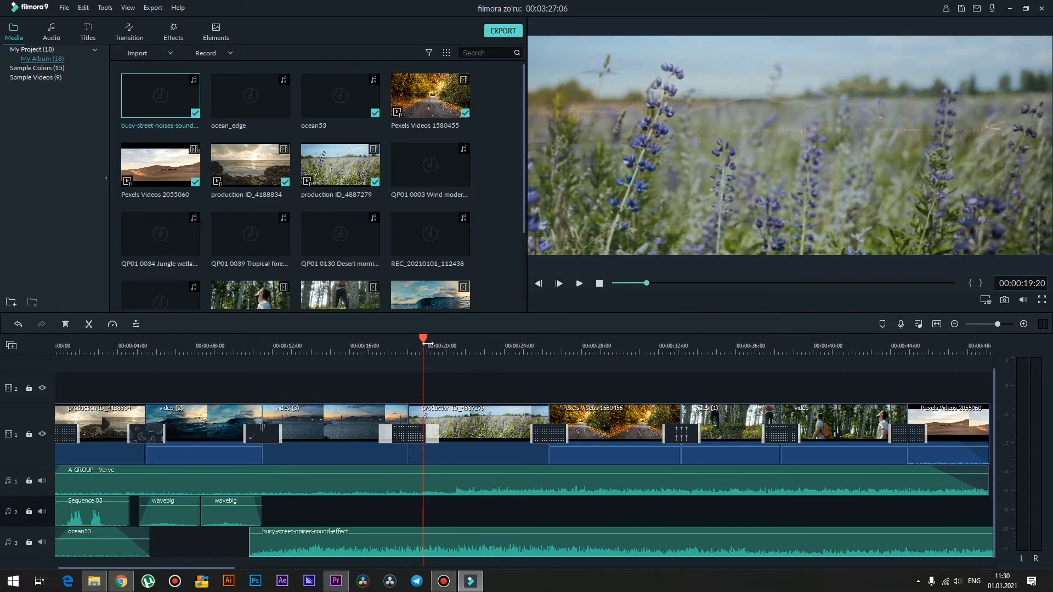
{"action": "left_click", "coordinate": [430, 343]}
{"action": "left_click", "coordinate": [431, 530]}
{"action": "left_click", "coordinate": [465, 552]}
{"action": "key", "text": "Delete"}
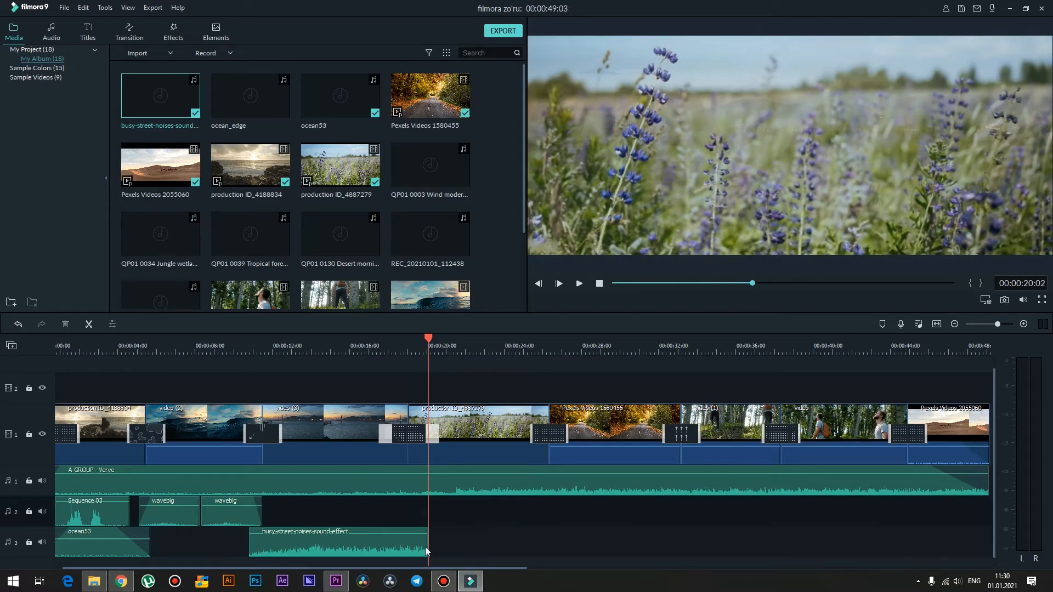
- Set the busy-street-noises clip's volume to -10.00 dB, with a 0.72 s fade in and a 0.88 s fade out
{"action": "double_click", "coordinate": [405, 544]}
{"action": "left_click_drag", "start_coordinate": [40, 135], "coordinate": [41, 163]}
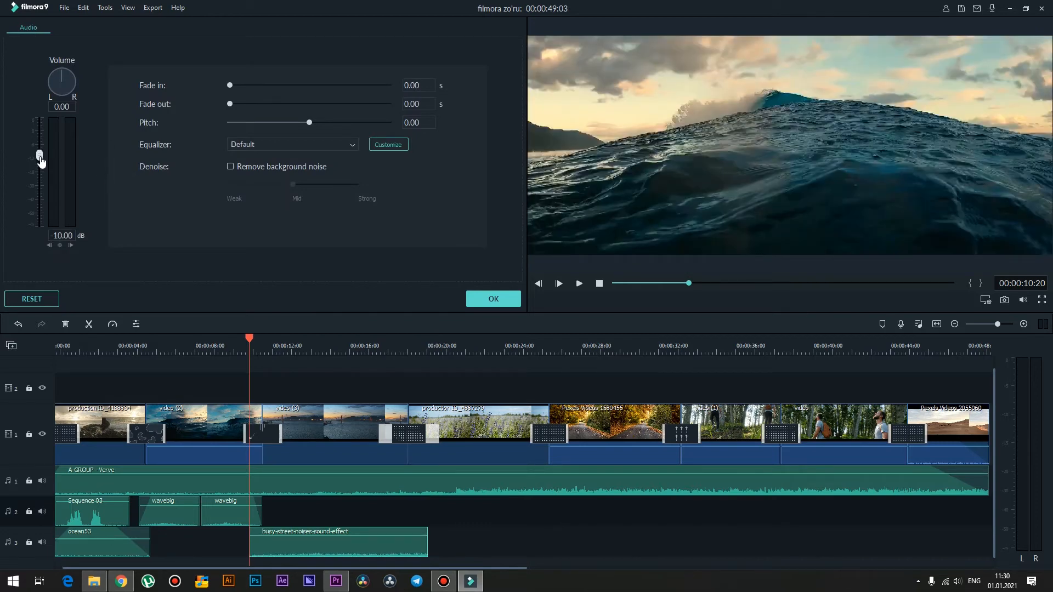
{"action": "left_click_drag", "start_coordinate": [230, 88], "coordinate": [241, 106]}
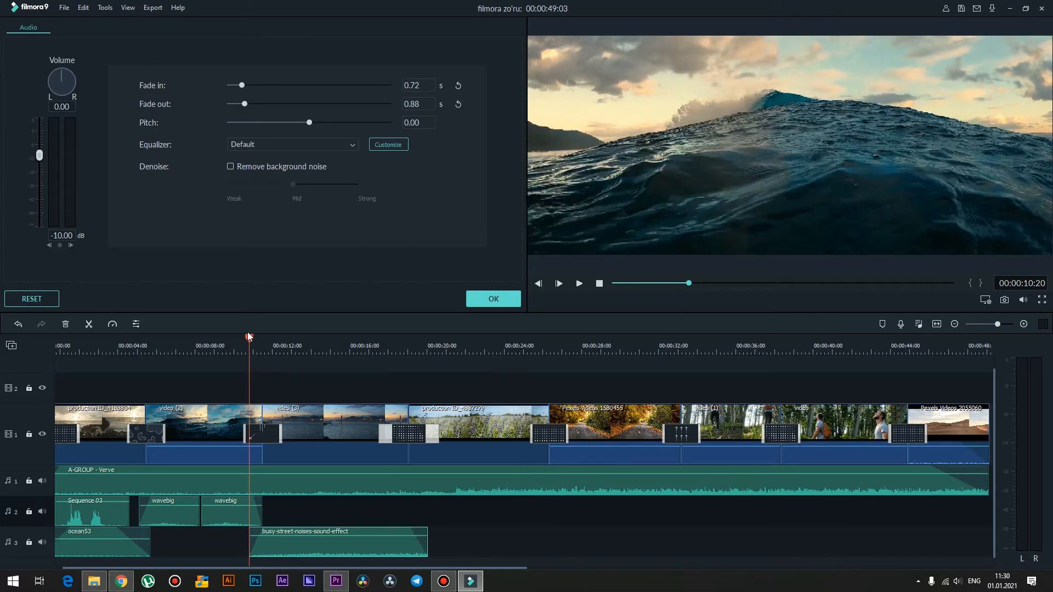
{"action": "scroll", "coordinate": [250, 342], "scroll_direction": "up", "scroll_amount": 5}
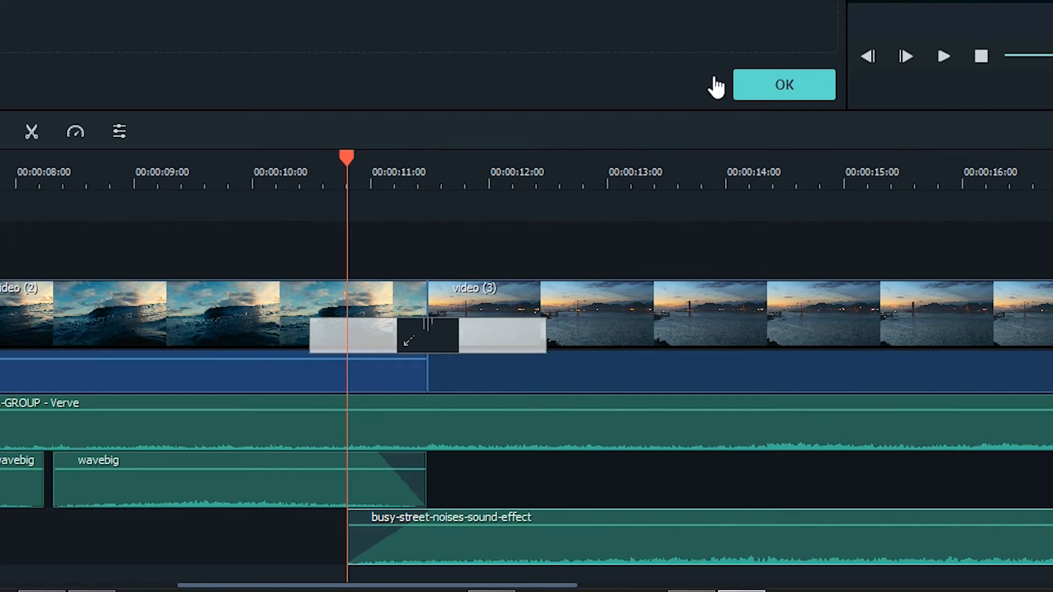
{"action": "left_click", "coordinate": [751, 86]}
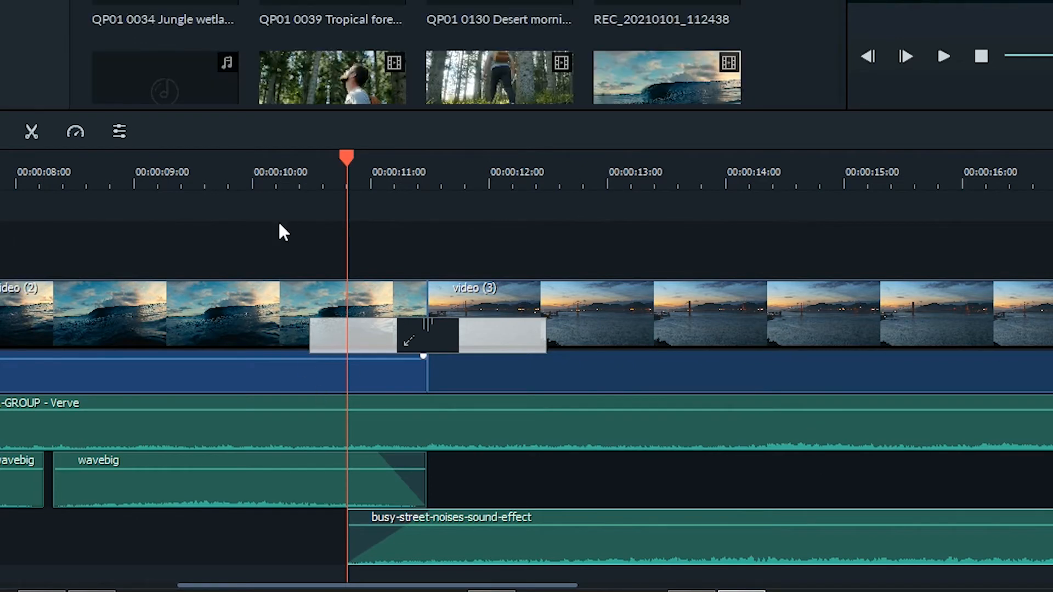
- Play back the bridge section to check how the street noise fades in after the waves and out before the meadow clip
{"action": "left_click", "coordinate": [301, 167]}
{"action": "scroll", "coordinate": [303, 167], "scroll_direction": "down", "scroll_amount": 4}
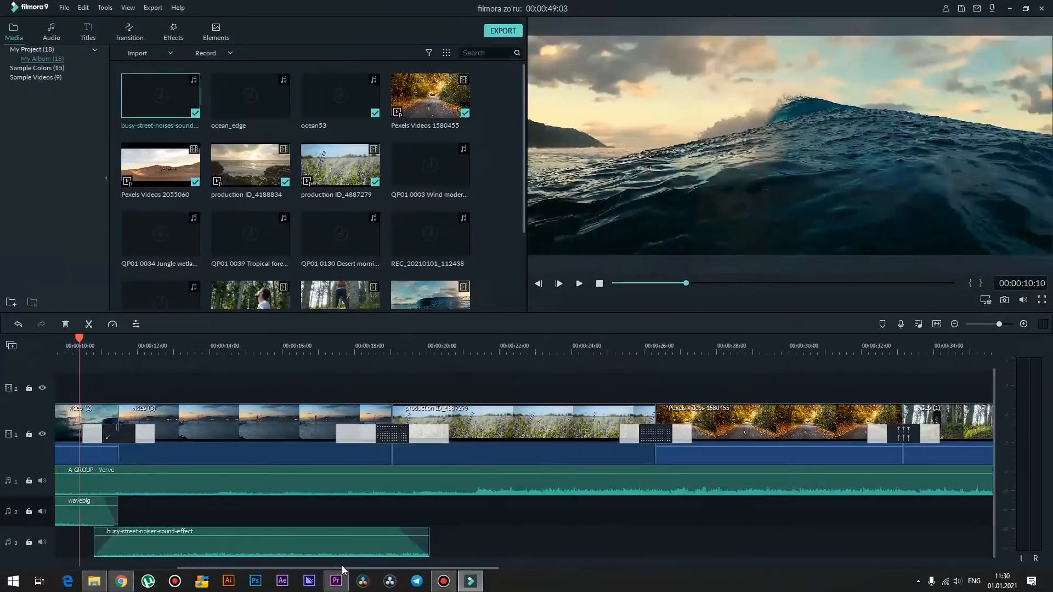
{"action": "left_click_drag", "start_coordinate": [341, 565], "coordinate": [250, 564]}
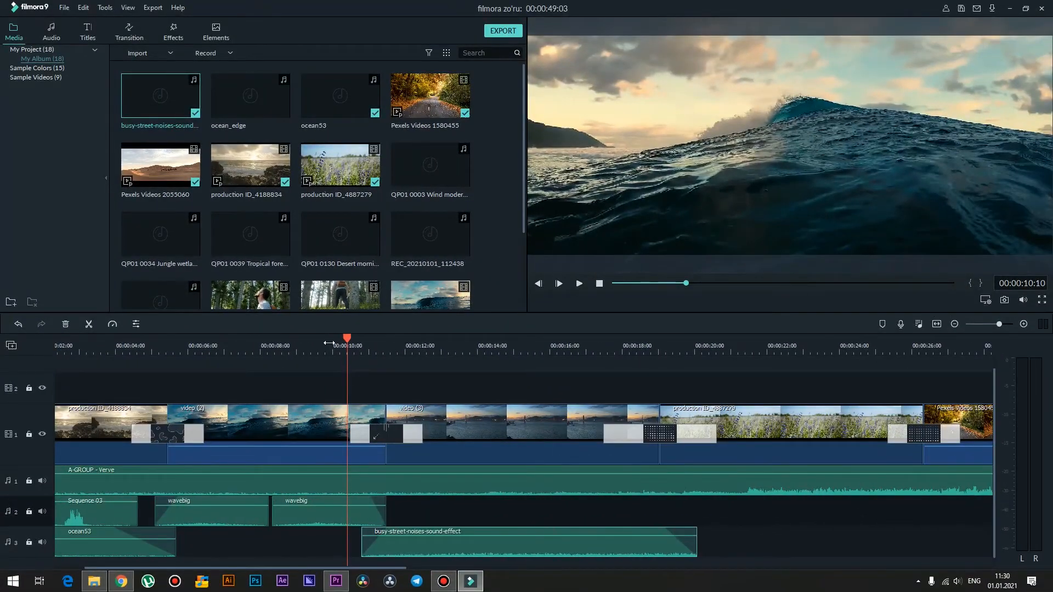
{"action": "left_click", "coordinate": [329, 342]}
{"action": "key", "text": "space"}
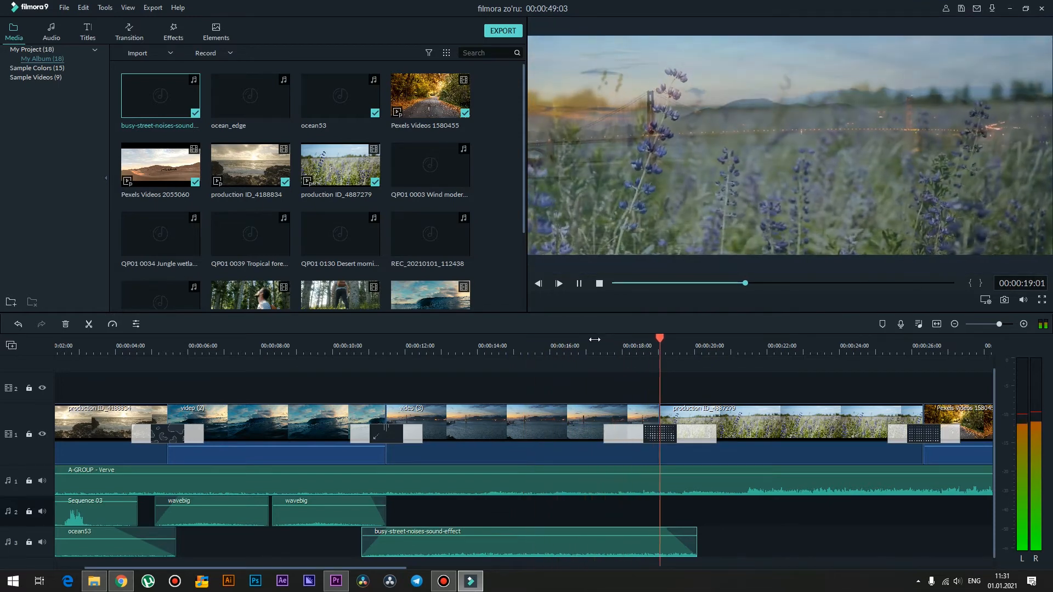
{"action": "left_click", "coordinate": [590, 341]}
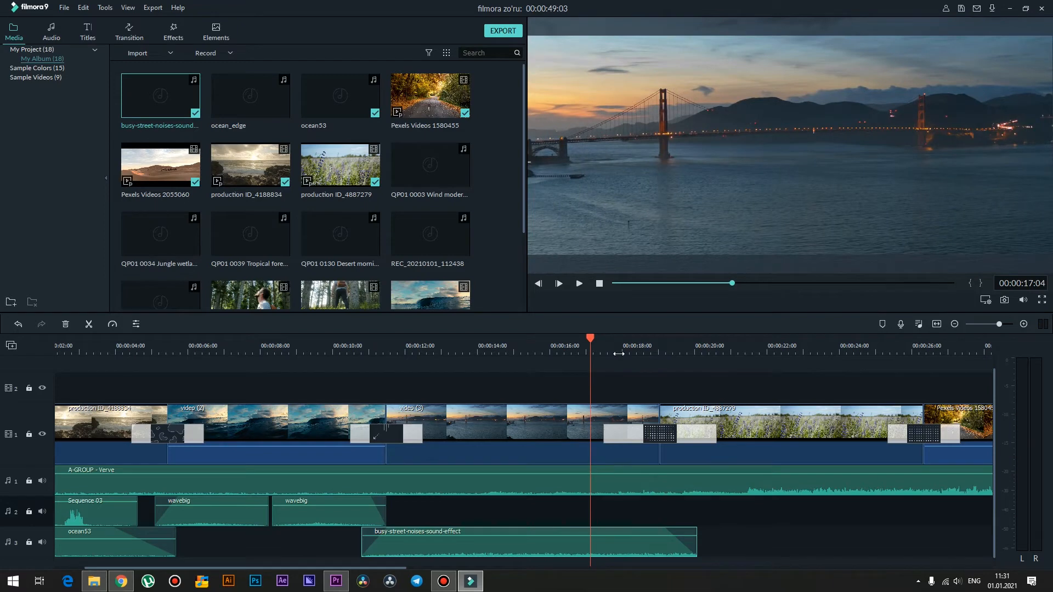
{"action": "key", "text": "space"}
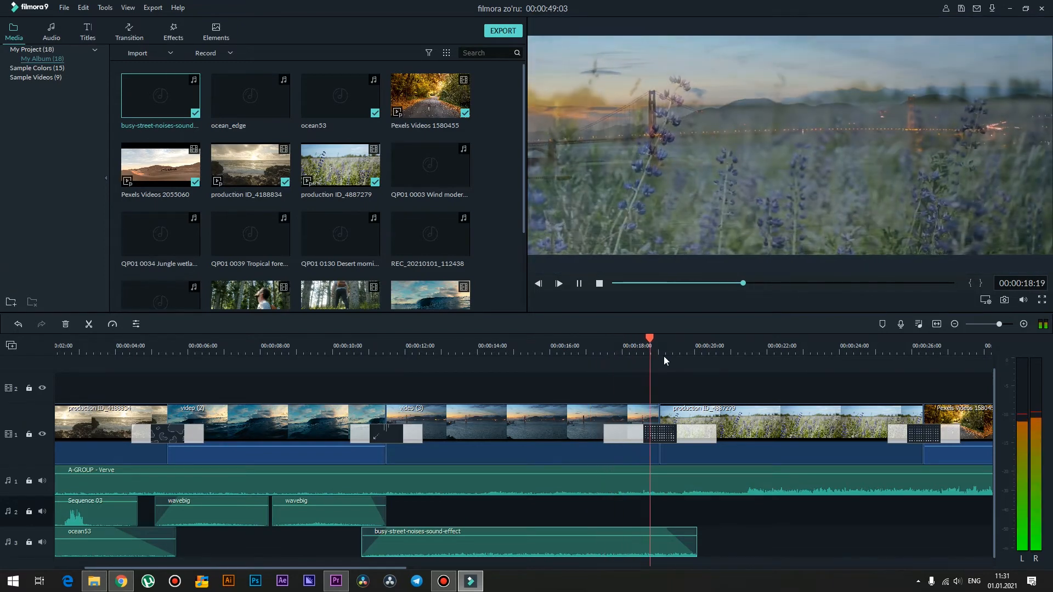
{"action": "left_click", "coordinate": [637, 347]}
{"action": "left_click", "coordinate": [538, 346]}
{"action": "key", "text": "space"}
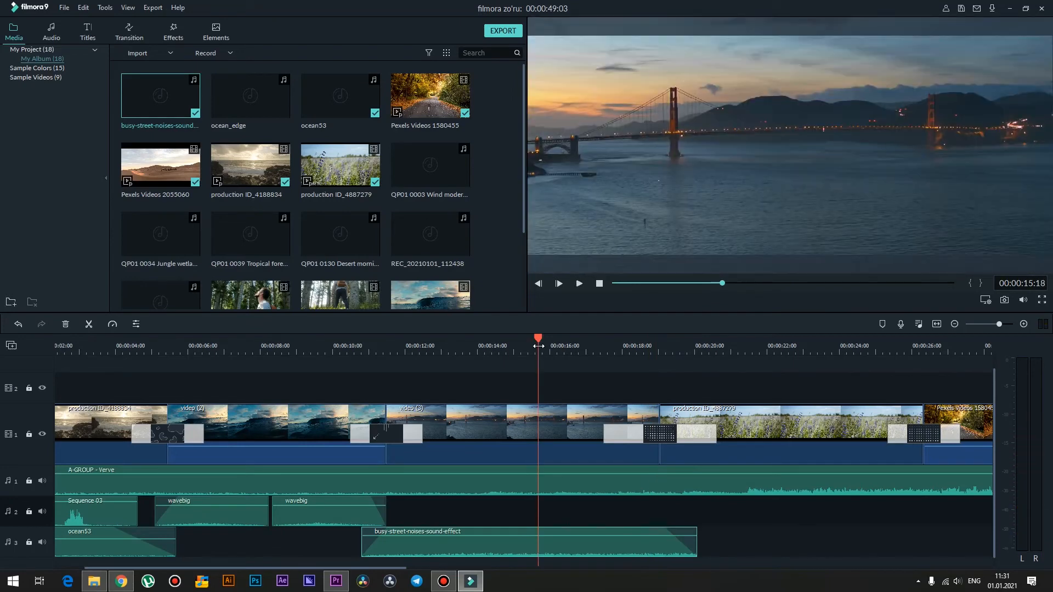
- Add the Transition Swoosh sound effect on a new audio track 4, beneath the transition between video (2) and video (3)
{"action": "left_click", "coordinate": [390, 353]}
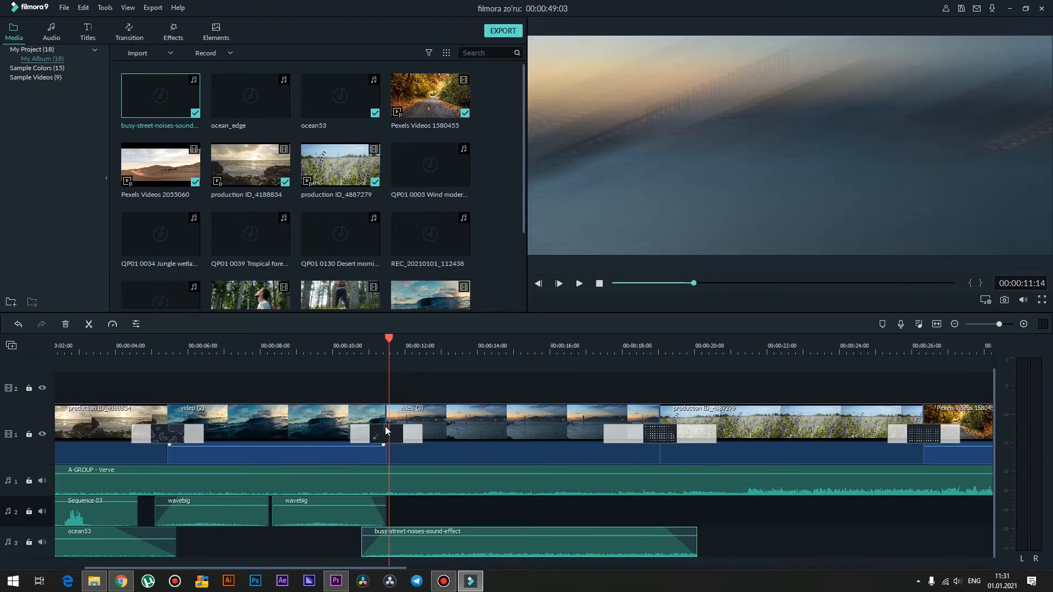
{"action": "left_click", "coordinate": [51, 33]}
{"action": "left_click", "coordinate": [33, 115]}
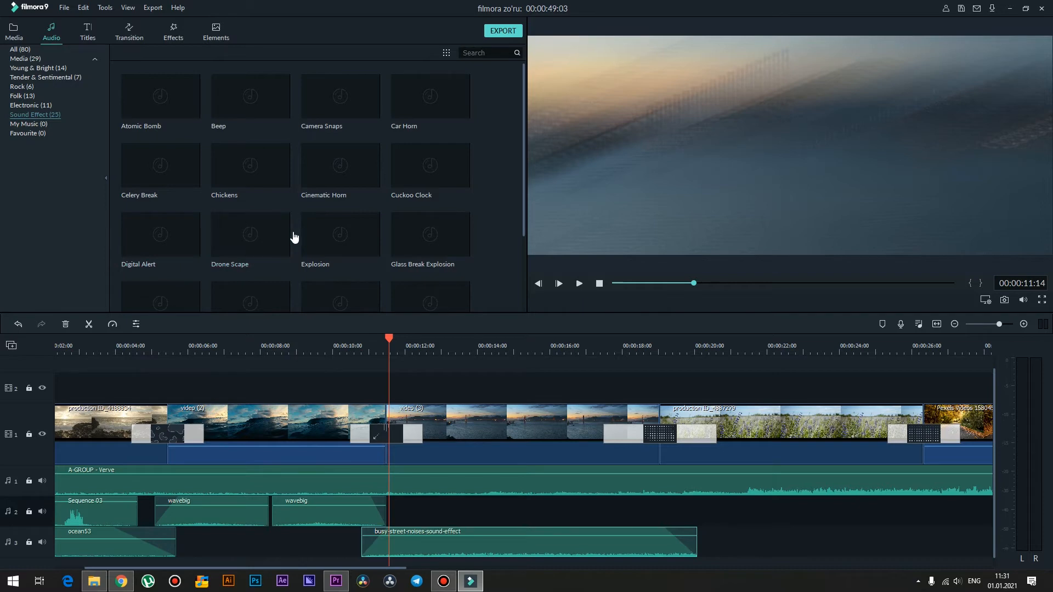
{"action": "scroll", "coordinate": [293, 236], "scroll_direction": "down", "scroll_amount": 5}
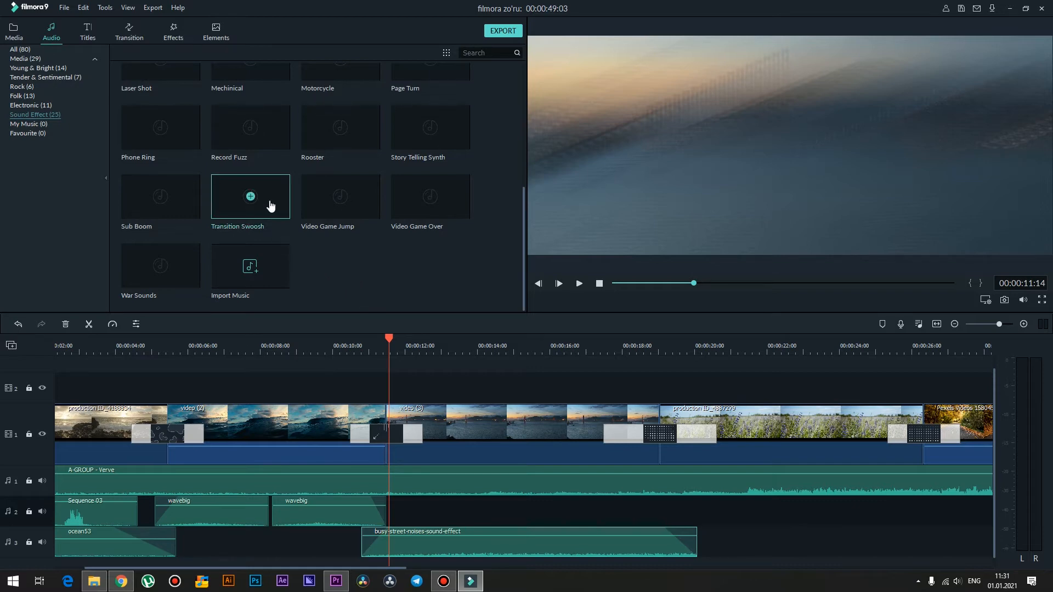
{"action": "left_click_drag", "start_coordinate": [271, 193], "coordinate": [354, 556]}
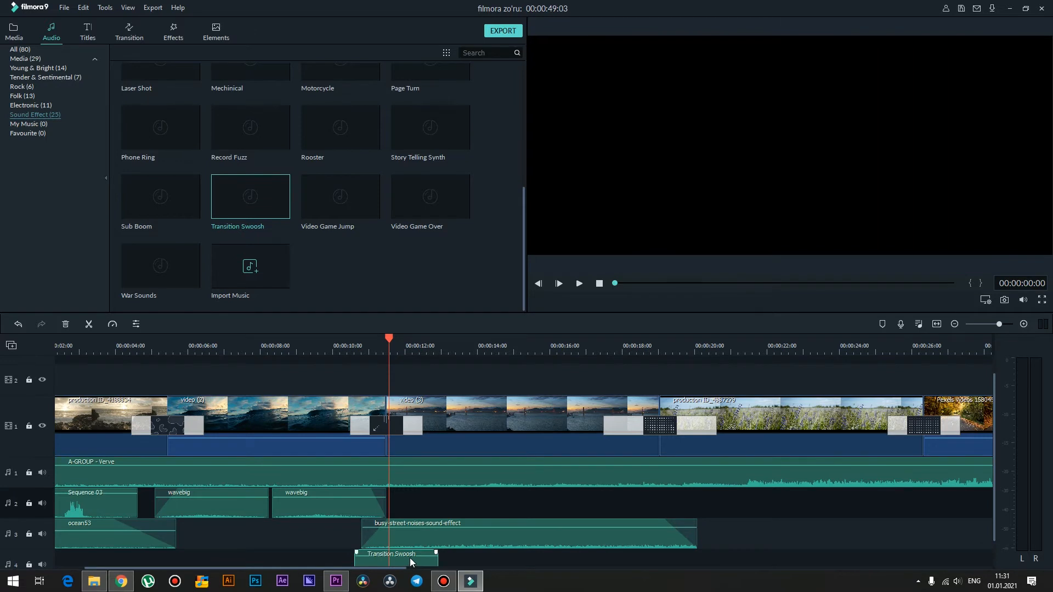
- Lower the Transition Swoosh clip's volume to -10.55 dB and play back the transition from about 00:00:10:03
{"action": "double_click", "coordinate": [403, 558]}
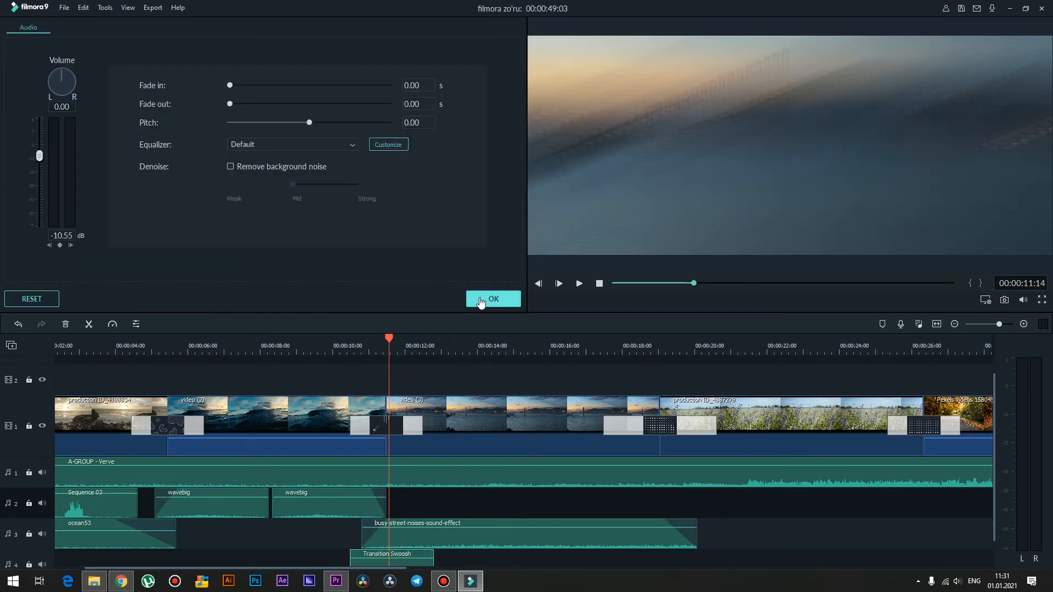
{"action": "left_click", "coordinate": [493, 298]}
{"action": "left_click", "coordinate": [337, 348]}
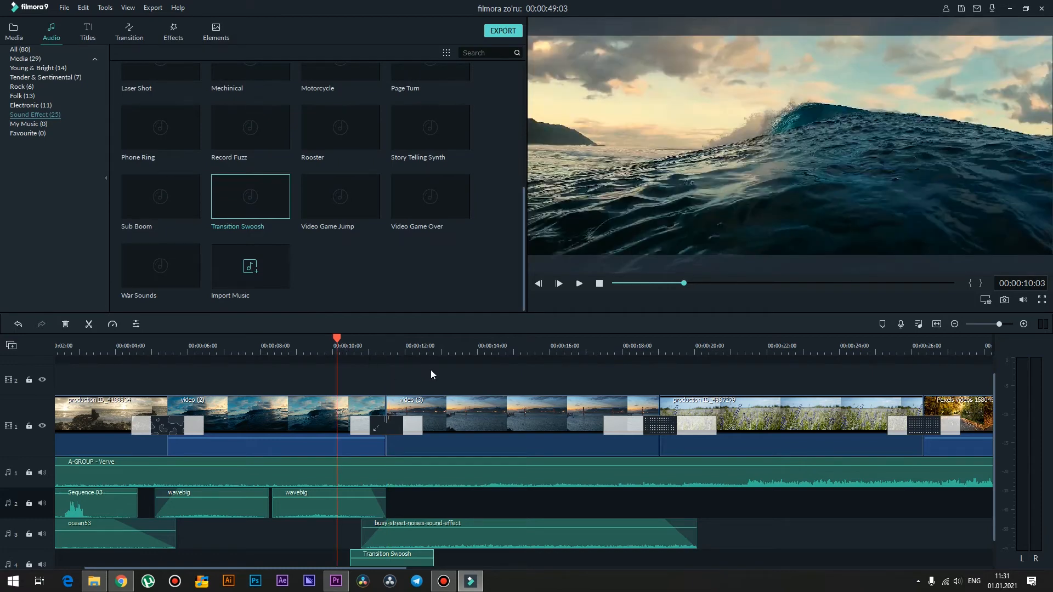
{"action": "key", "text": "space"}
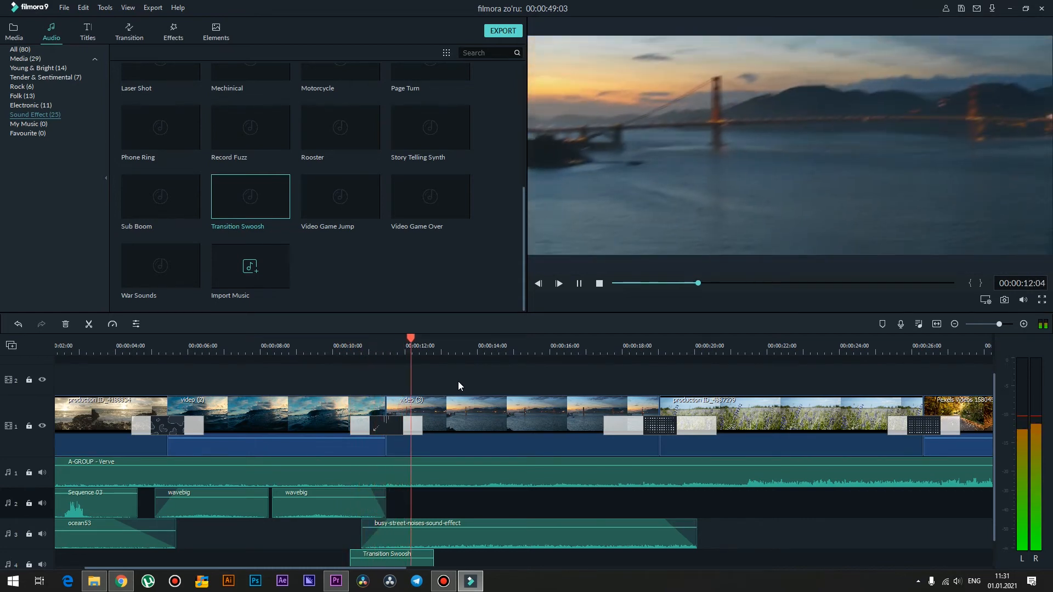
- Raise the Transition Swoosh clip's volume and replay the transition from video (2) to video (3) to check it
{"action": "left_click", "coordinate": [366, 357]}
{"action": "left_click", "coordinate": [387, 558]}
{"action": "double_click", "coordinate": [387, 559]}
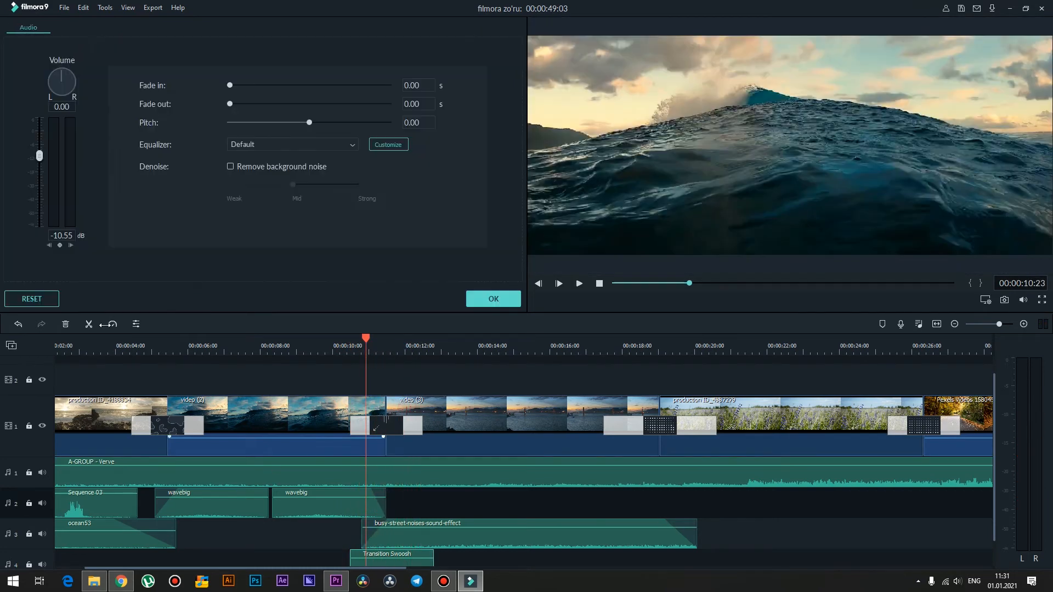
{"action": "left_click_drag", "start_coordinate": [37, 174], "coordinate": [39, 137]}
{"action": "left_click", "coordinate": [482, 301]}
{"action": "left_click", "coordinate": [345, 340]}
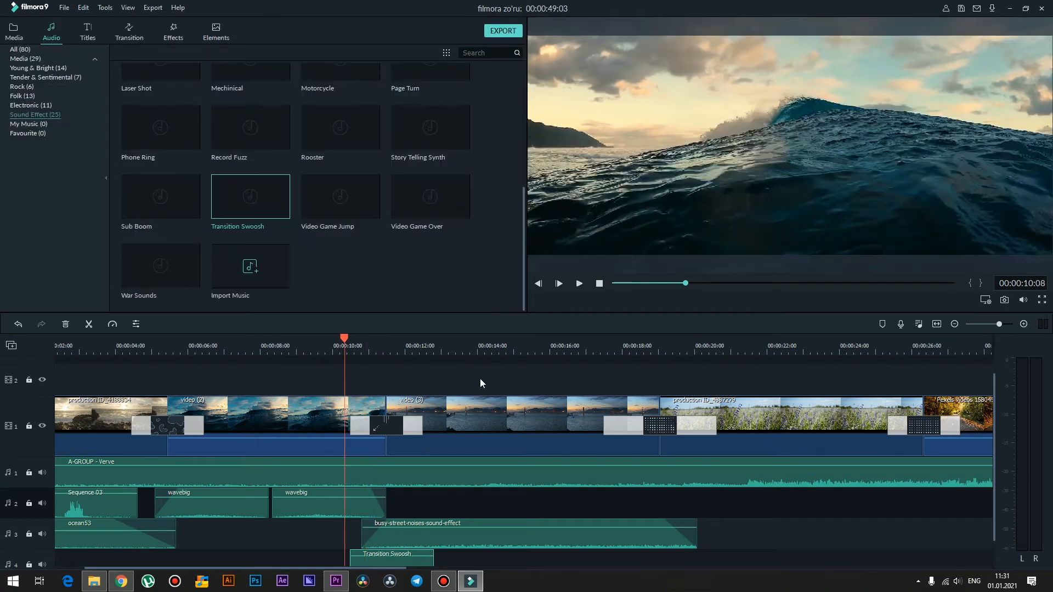
{"action": "key", "text": "space"}
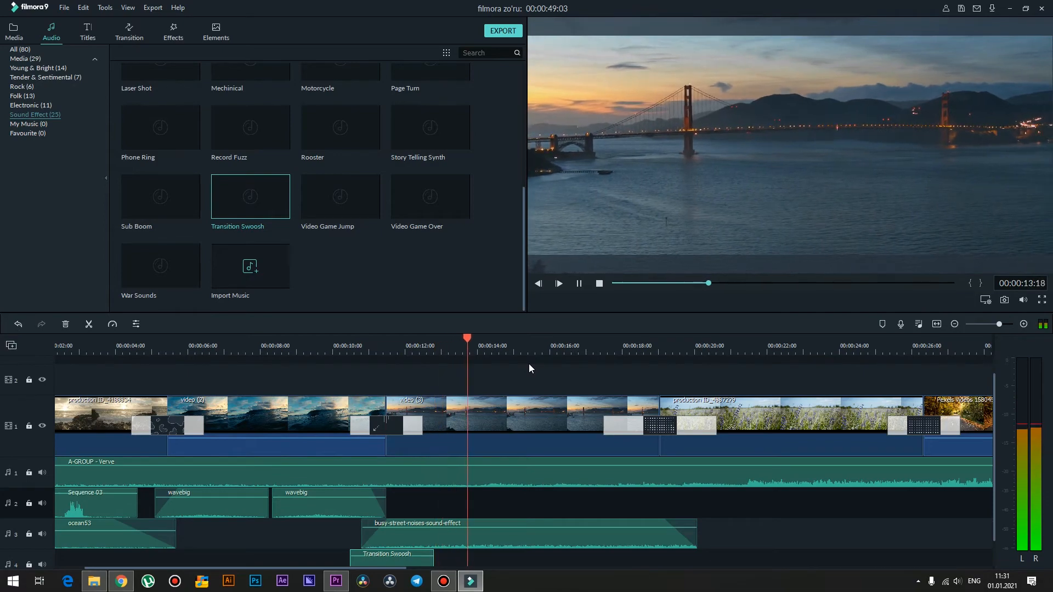
{"action": "key", "text": "space"}
{"action": "left_click", "coordinate": [336, 347]}
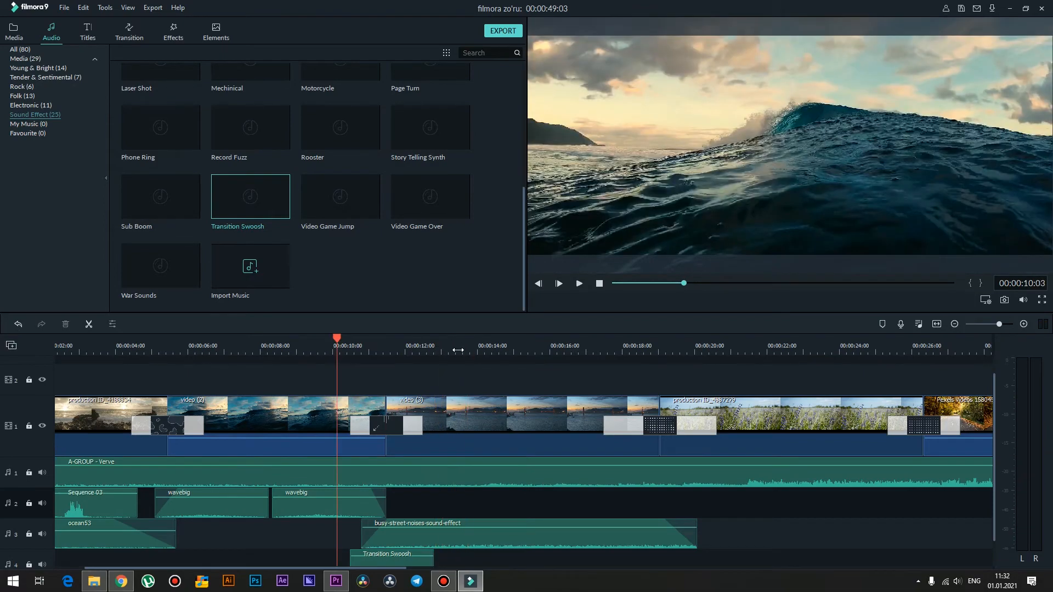
{"action": "key", "text": "space"}
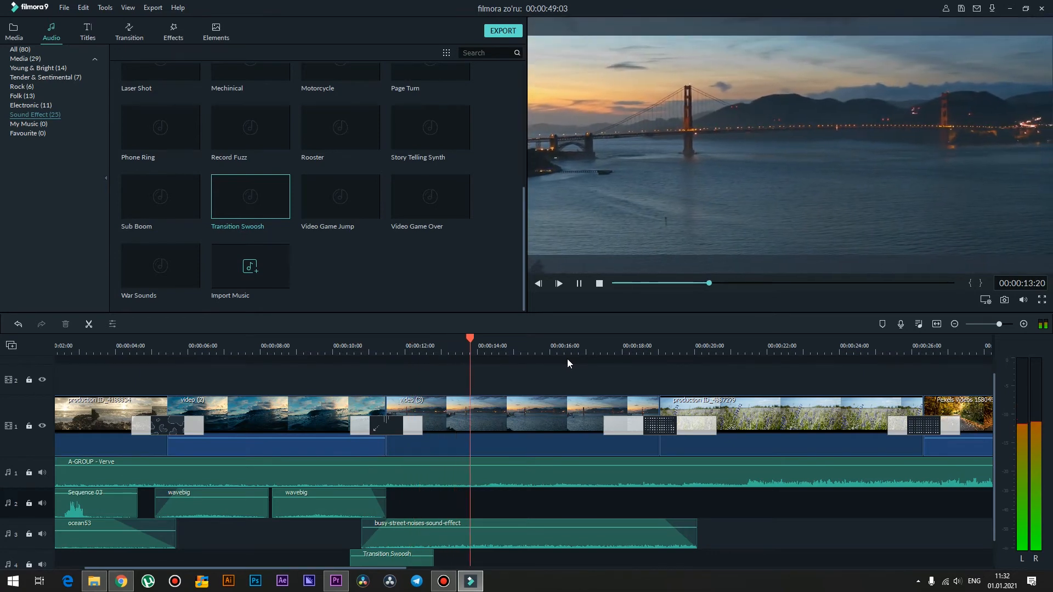
- Stop playback and preview the ocean_edge and ocean53 sounds from the media library
{"action": "key", "text": "space"}
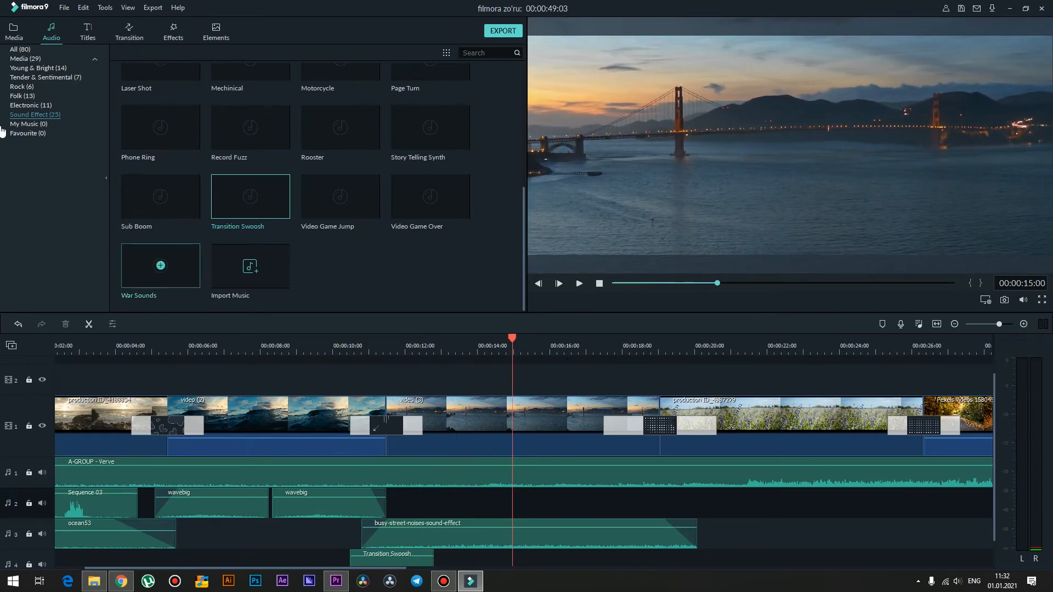
{"action": "left_click", "coordinate": [8, 34]}
{"action": "left_click", "coordinate": [249, 114]}
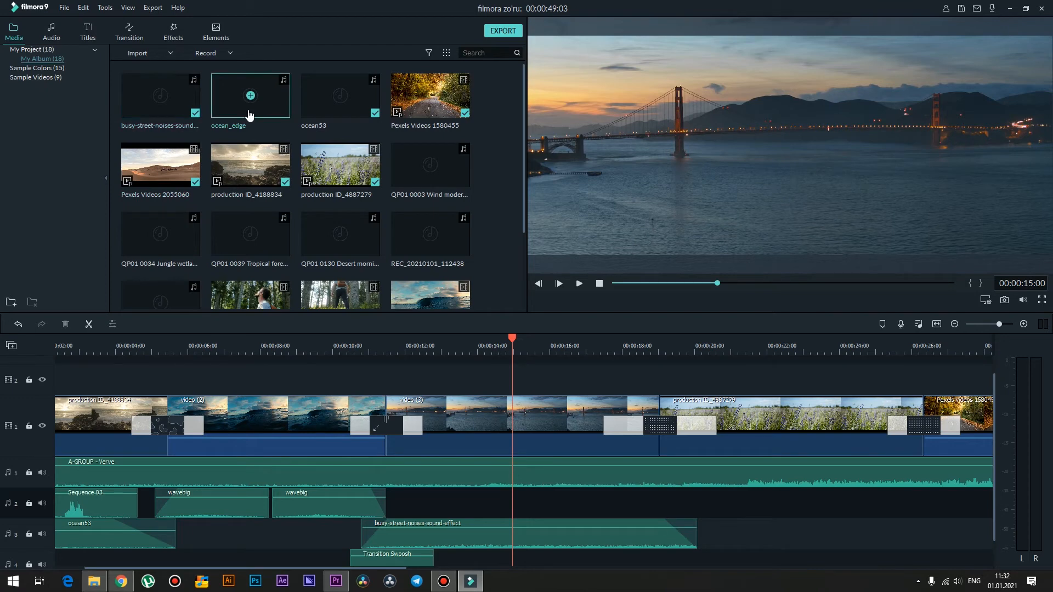
{"action": "right_click", "coordinate": [269, 114]}
{"action": "left_click", "coordinate": [279, 111]}
{"action": "right_click", "coordinate": [325, 113]}
{"action": "left_click", "coordinate": [327, 112]}
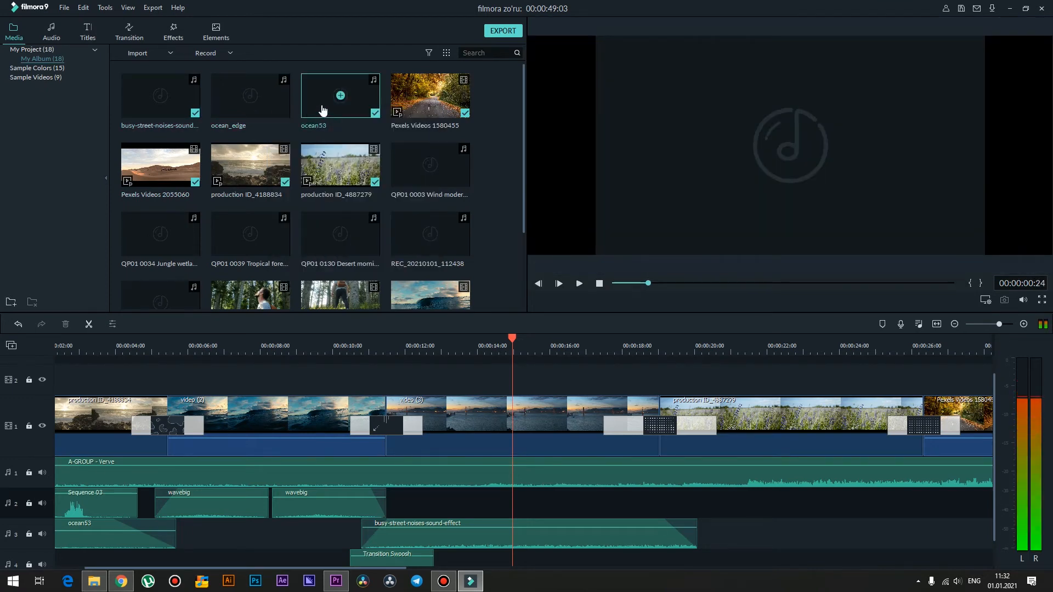
- Add ocean53 on audio track 2 beneath the video (3) bridge clip and trim its end to match the busy-street-noises clip
{"action": "left_click_drag", "start_coordinate": [314, 106], "coordinate": [393, 501]}
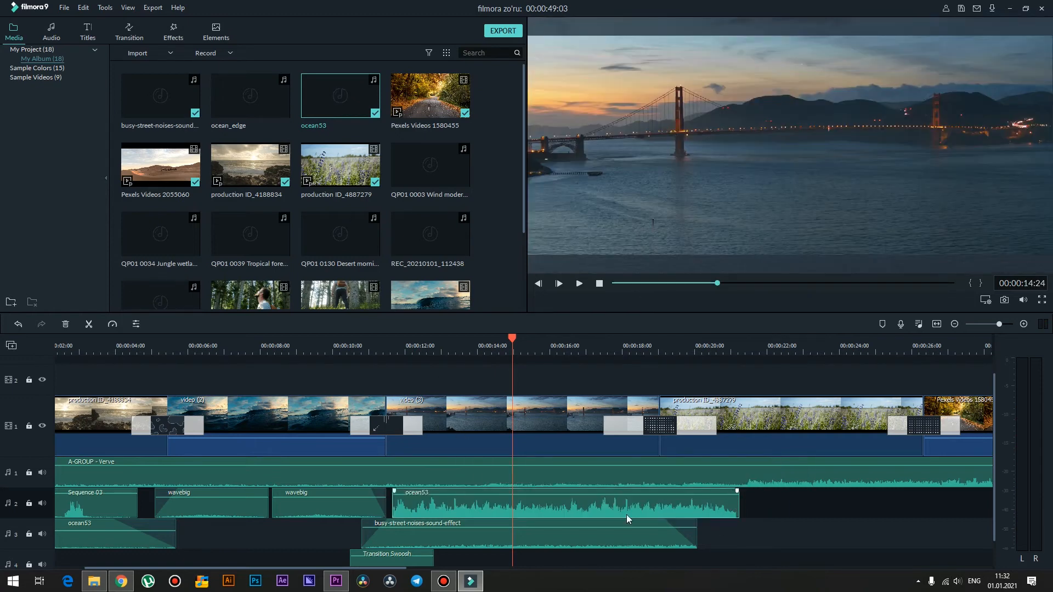
{"action": "double_click", "coordinate": [626, 509]}
{"action": "left_click_drag", "start_coordinate": [739, 506], "coordinate": [696, 508]}
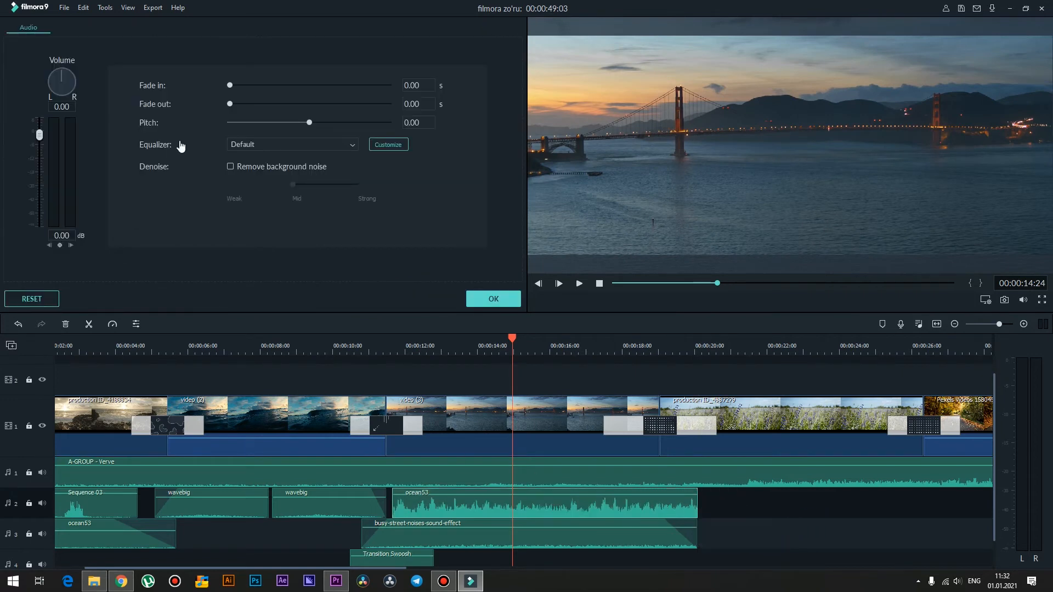
- Give the new ocean53 clip a 0.60 s fade in and a 2.16 s fade out, and lower its volume to -12.76 dB
{"action": "left_click_drag", "start_coordinate": [231, 89], "coordinate": [274, 107]}
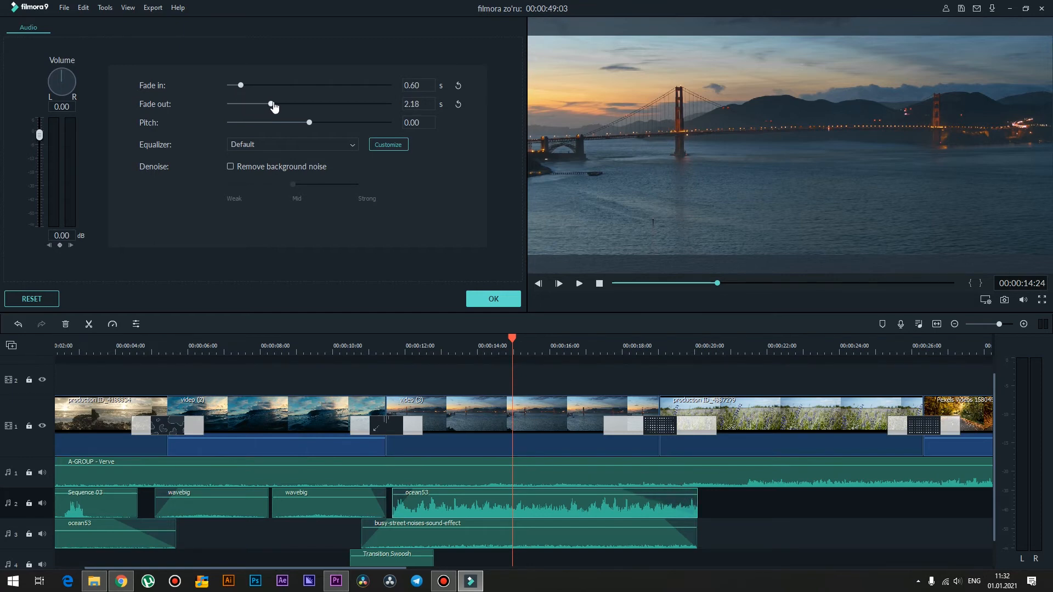
{"action": "left_click_drag", "start_coordinate": [36, 138], "coordinate": [39, 166]}
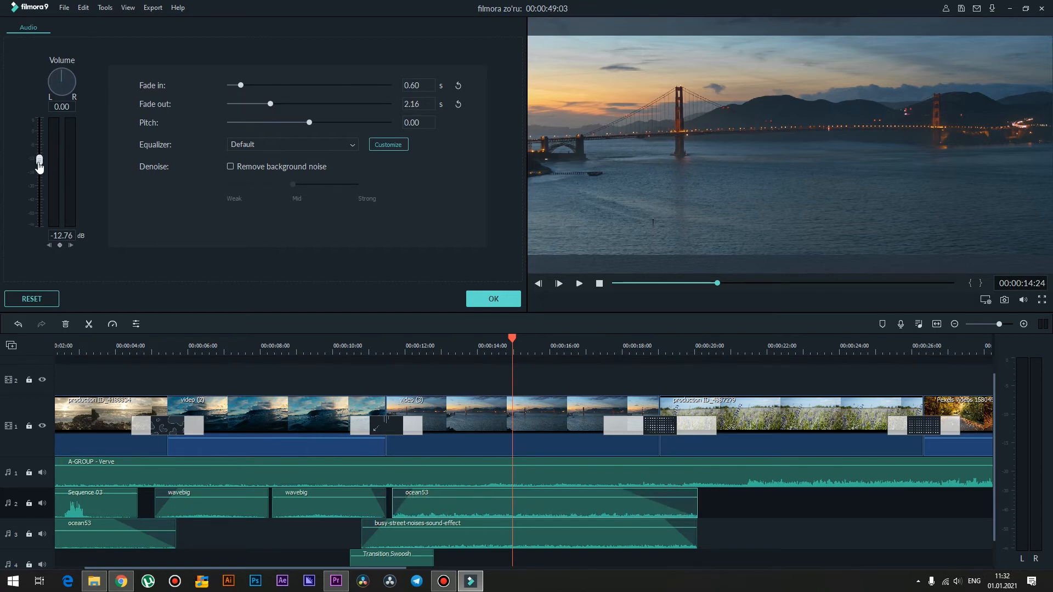
{"action": "left_click", "coordinate": [492, 299]}
- Play back the bridge section to check the ocean sound together with the street noise up to the meadow clip
{"action": "left_click", "coordinate": [364, 349]}
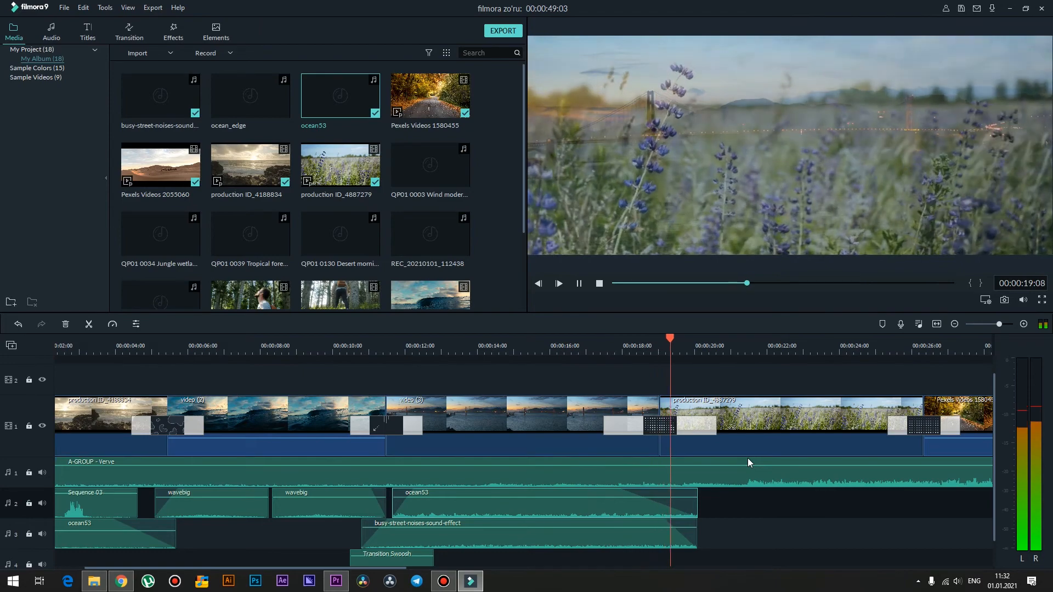
{"action": "left_click", "coordinate": [667, 347]}
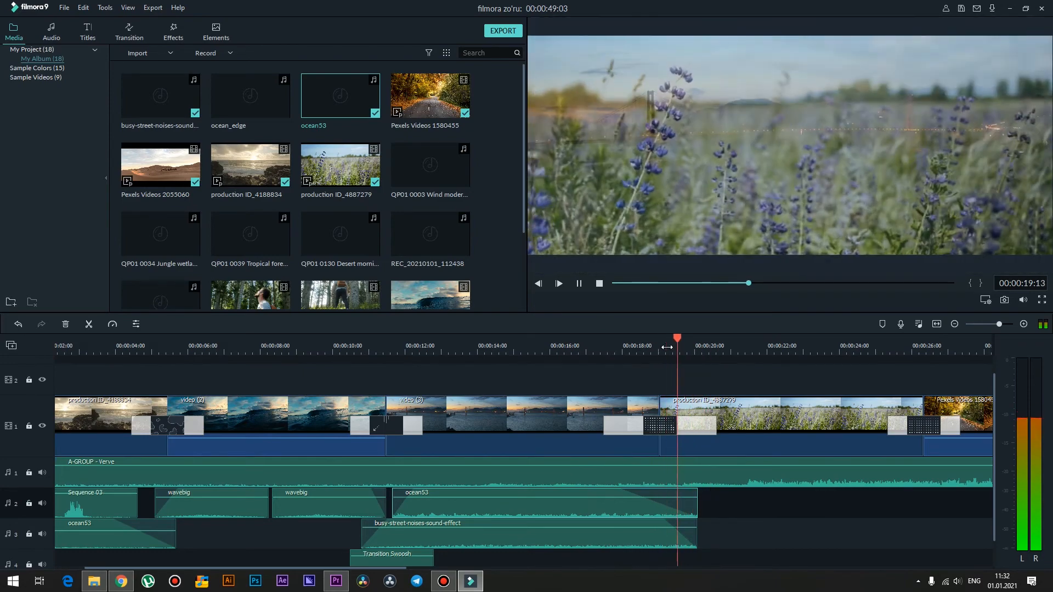
{"action": "key", "text": "space"}
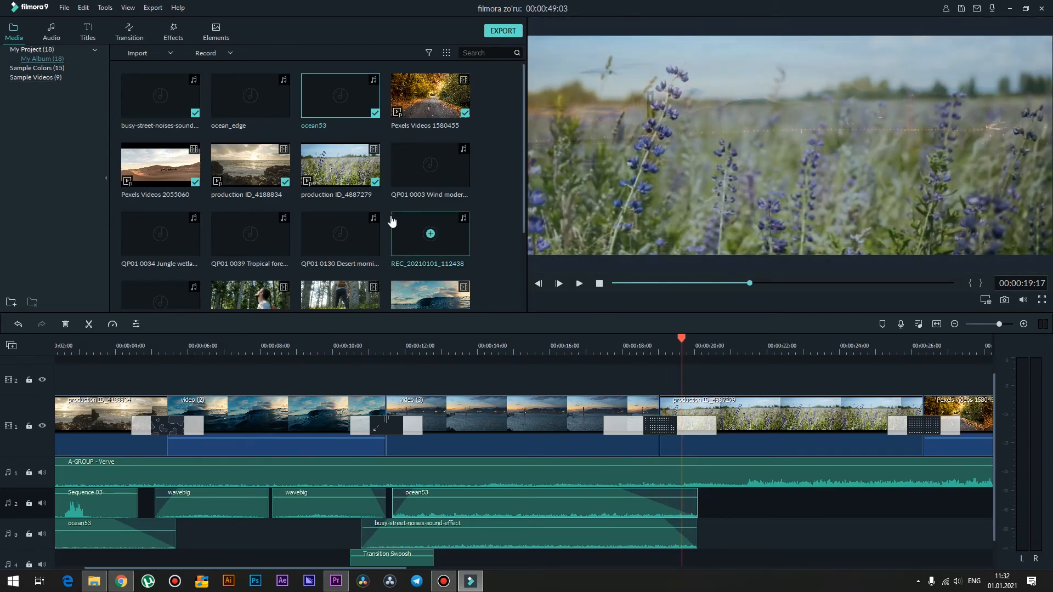
- Preview the QP01 0003 Wind moderate sound and add it on audio track 4, starting at the transition from the bridge to the meadow clip
{"action": "right_click", "coordinate": [400, 181]}
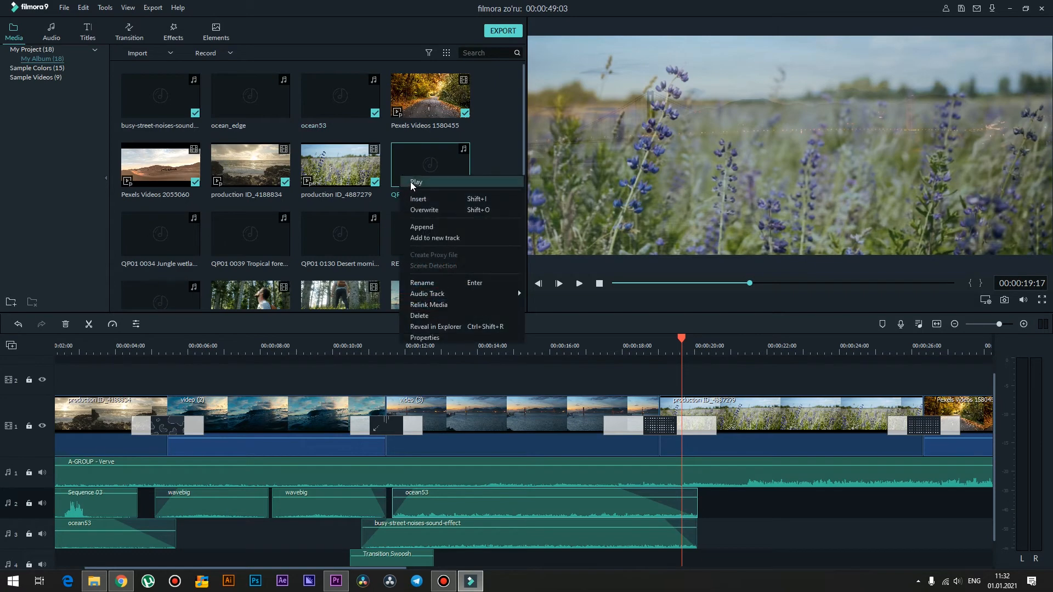
{"action": "left_click", "coordinate": [412, 185]}
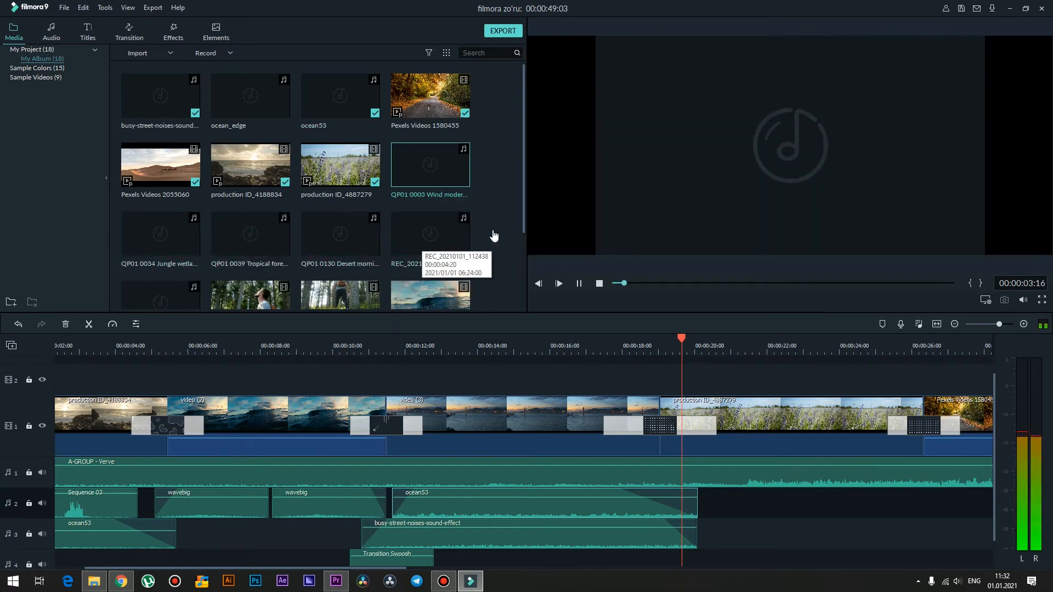
{"action": "scroll", "coordinate": [493, 236], "scroll_direction": "down", "scroll_amount": 2}
{"action": "scroll", "coordinate": [494, 236], "scroll_direction": "up", "scroll_amount": 2}
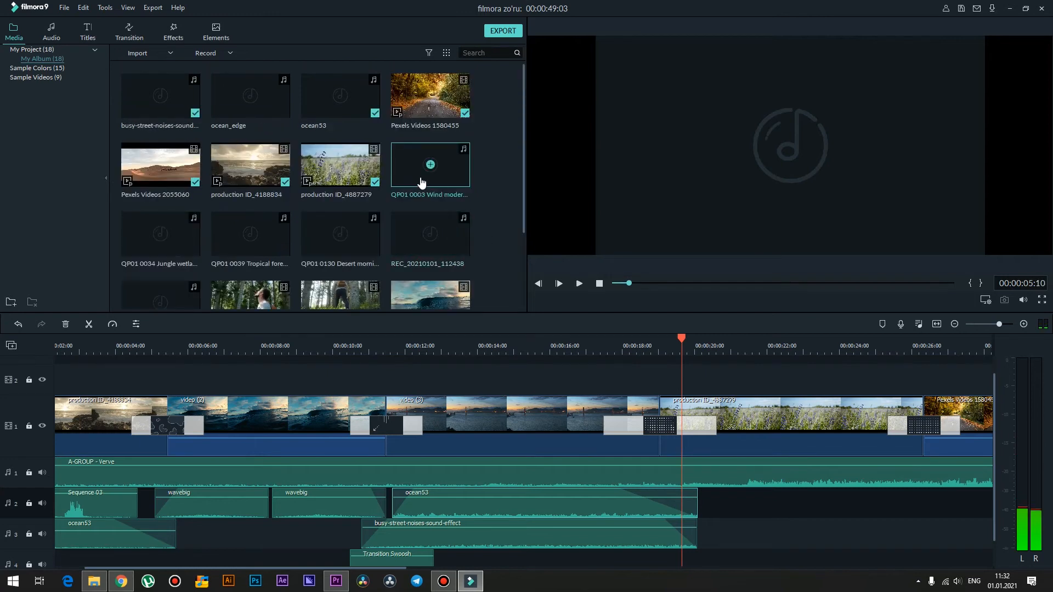
{"action": "left_click_drag", "start_coordinate": [414, 177], "coordinate": [653, 554]}
{"action": "scroll", "coordinate": [788, 498], "scroll_direction": "down", "scroll_amount": 1}
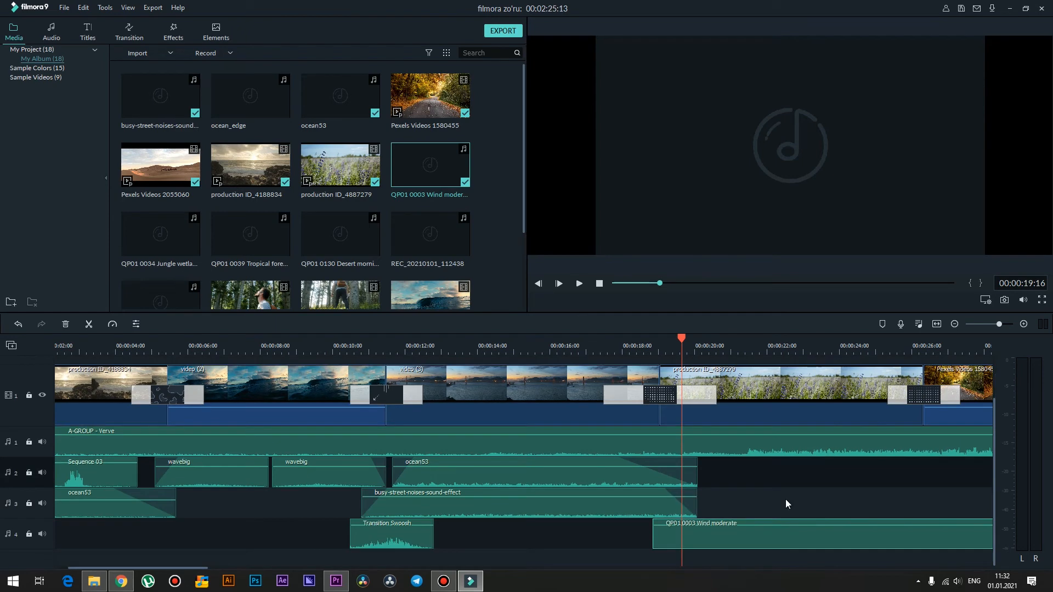
- Split the Wind moderate clip at 00:00:27:02, just after the meadow clip ends, and delete the remainder
{"action": "left_click_drag", "start_coordinate": [198, 570], "coordinate": [249, 568]}
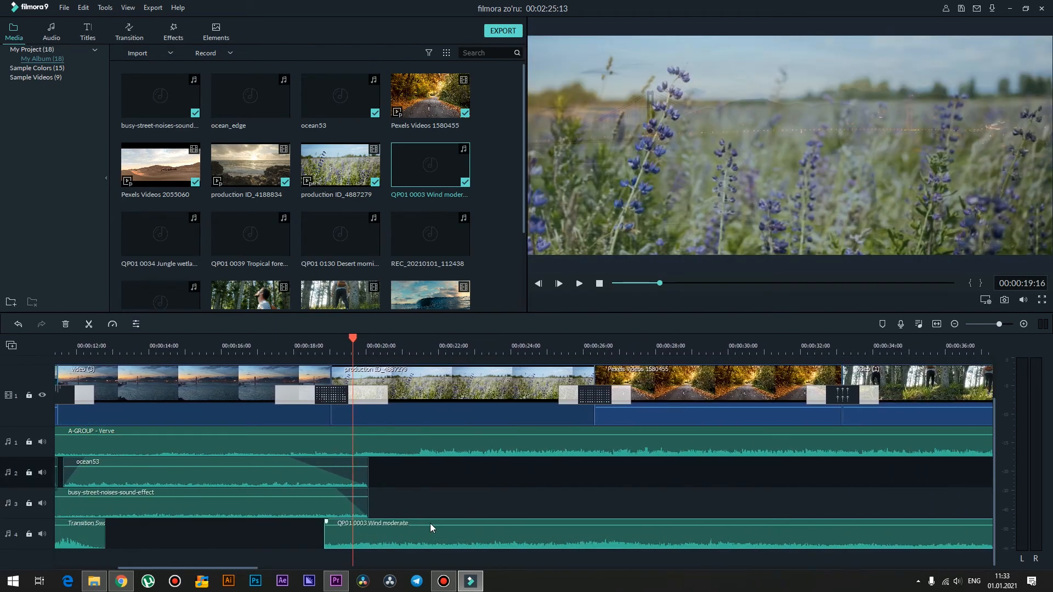
{"action": "left_click_drag", "start_coordinate": [598, 342], "coordinate": [632, 342]}
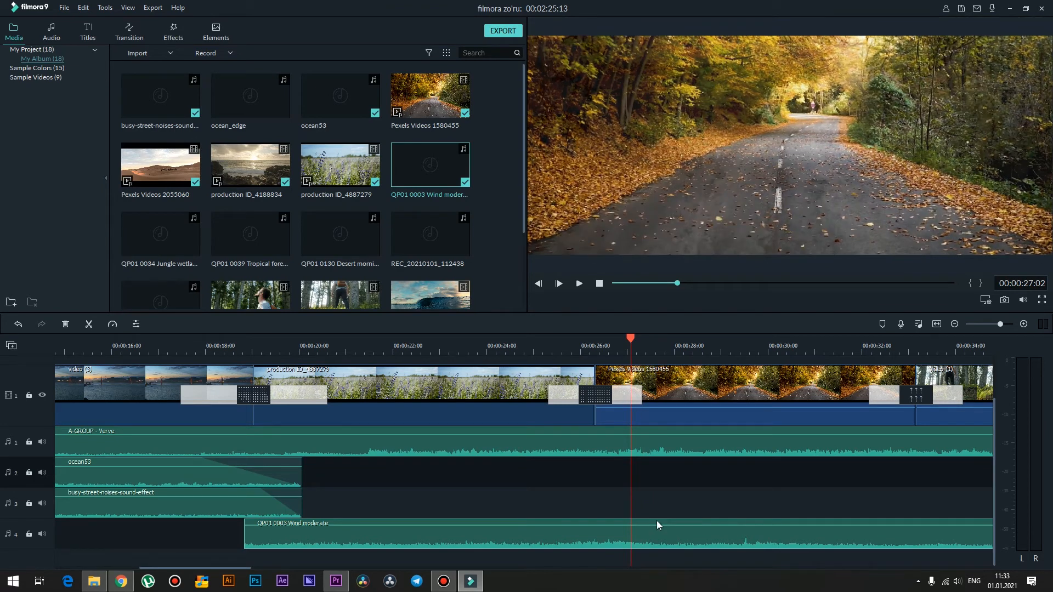
{"action": "key", "text": "ctrl+b"}
{"action": "key", "text": "Delete"}
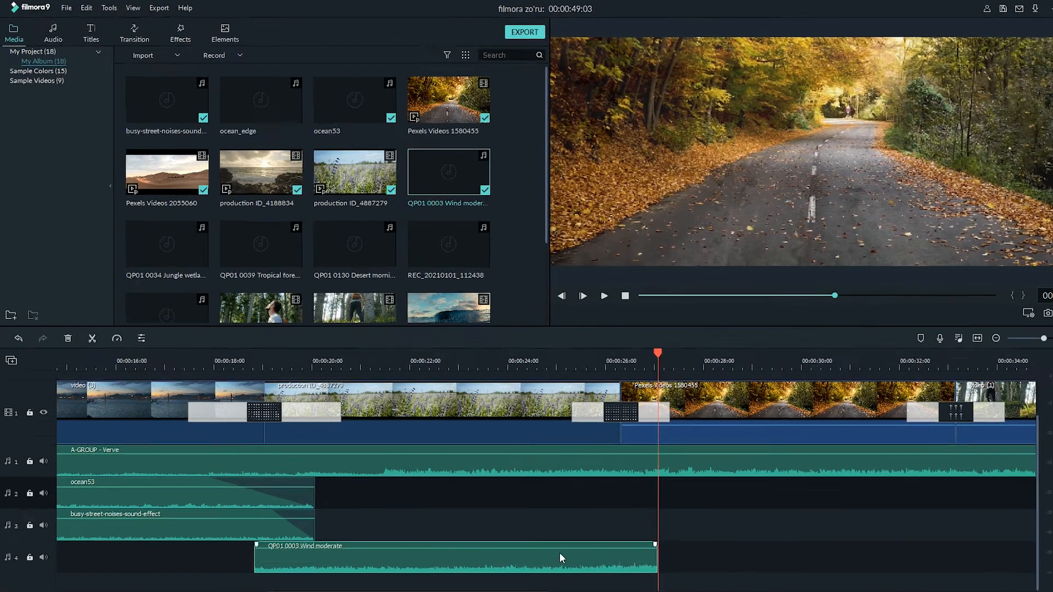
- Set the Wind moderate clip's volume to -7.24 dB, with a 1.24 s fade in and a 1.44 s fade out
{"action": "double_click", "coordinate": [541, 538]}
{"action": "left_click_drag", "start_coordinate": [57, 224], "coordinate": [58, 247]}
{"action": "left_click_drag", "start_coordinate": [374, 143], "coordinate": [415, 141]}
{"action": "left_click_drag", "start_coordinate": [377, 173], "coordinate": [420, 171]}
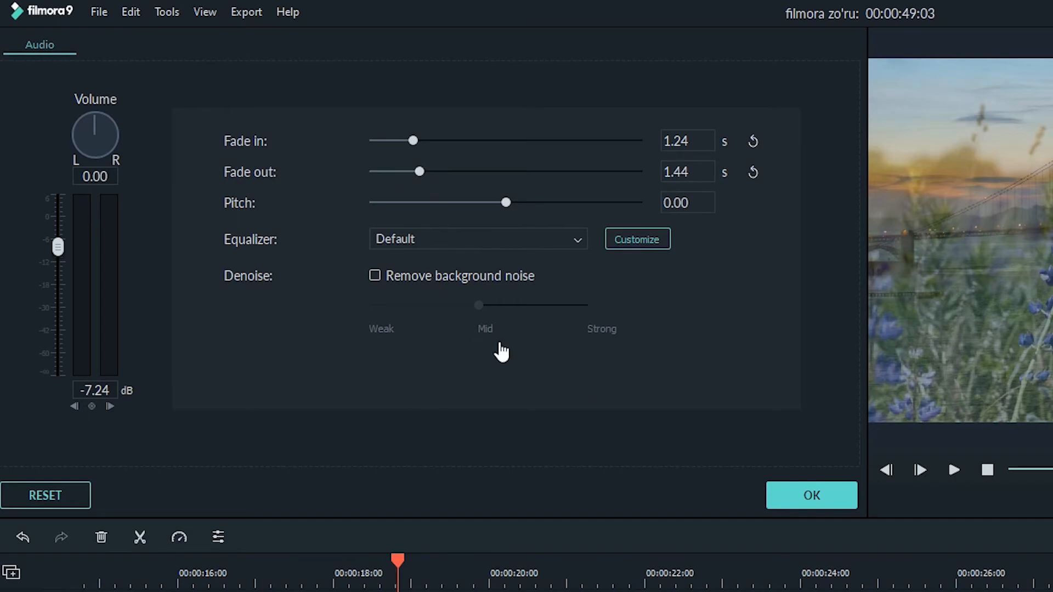
{"action": "left_click", "coordinate": [785, 498]}
- Play back the meadow section from 00:00:18:17 to check how the wind sound fades in and out
{"action": "left_click", "coordinate": [383, 556]}
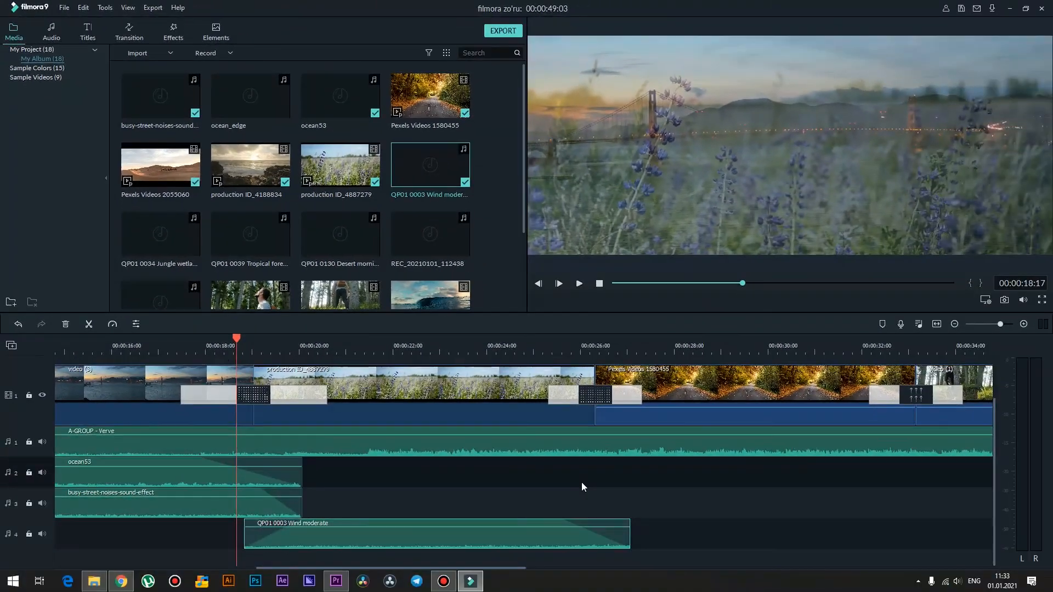
{"action": "key", "text": "space"}
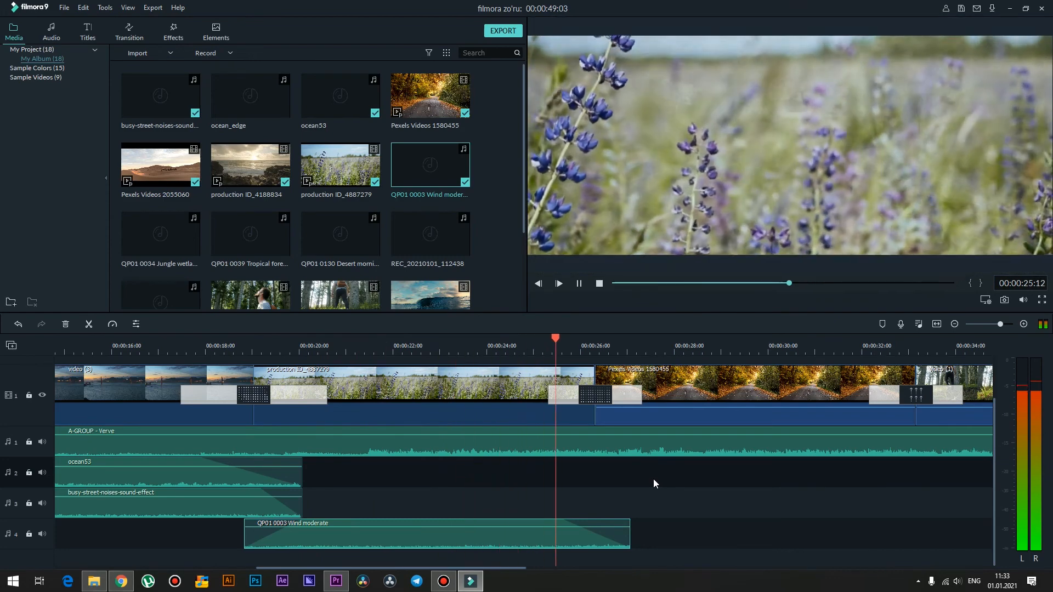
{"action": "left_click", "coordinate": [583, 344]}
{"action": "key", "text": "space"}
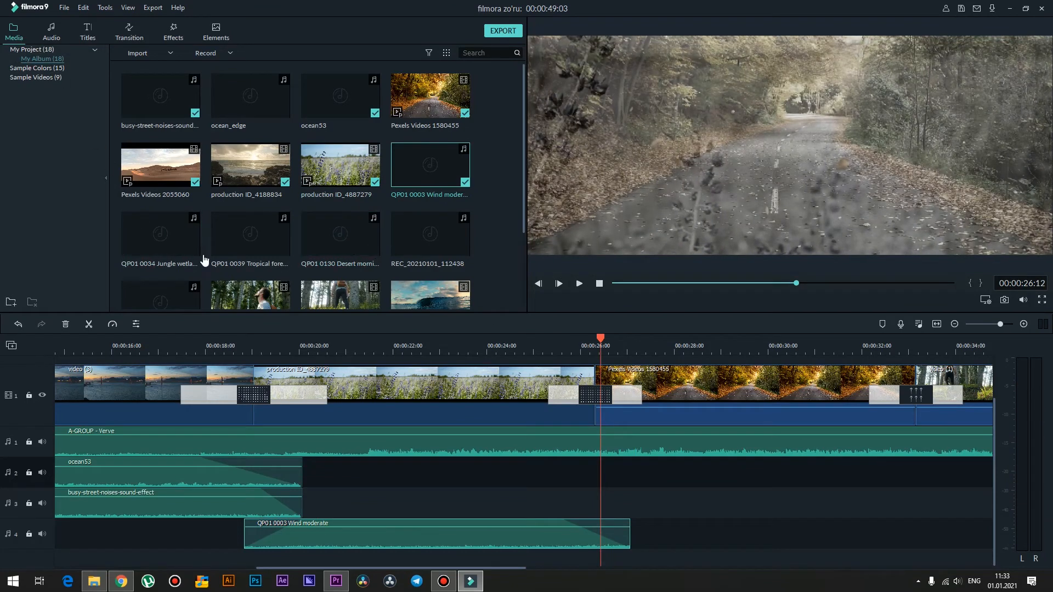
- Preview the QP01 0039 Tropical forest day sound and add it on audio track 3 from the start of the autumn road clip
{"action": "right_click", "coordinate": [231, 245]}
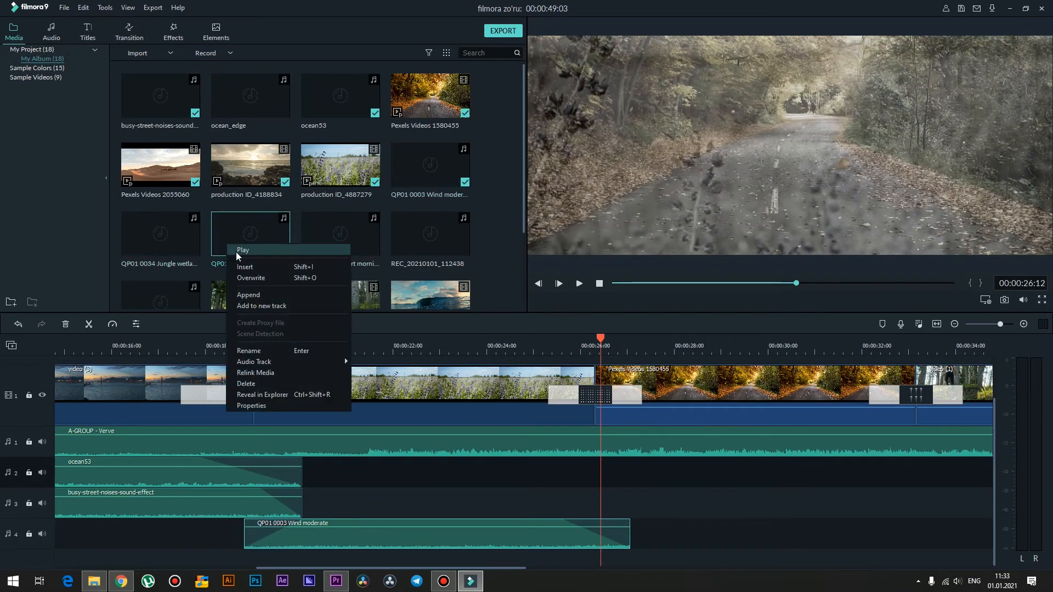
{"action": "left_click", "coordinate": [237, 255]}
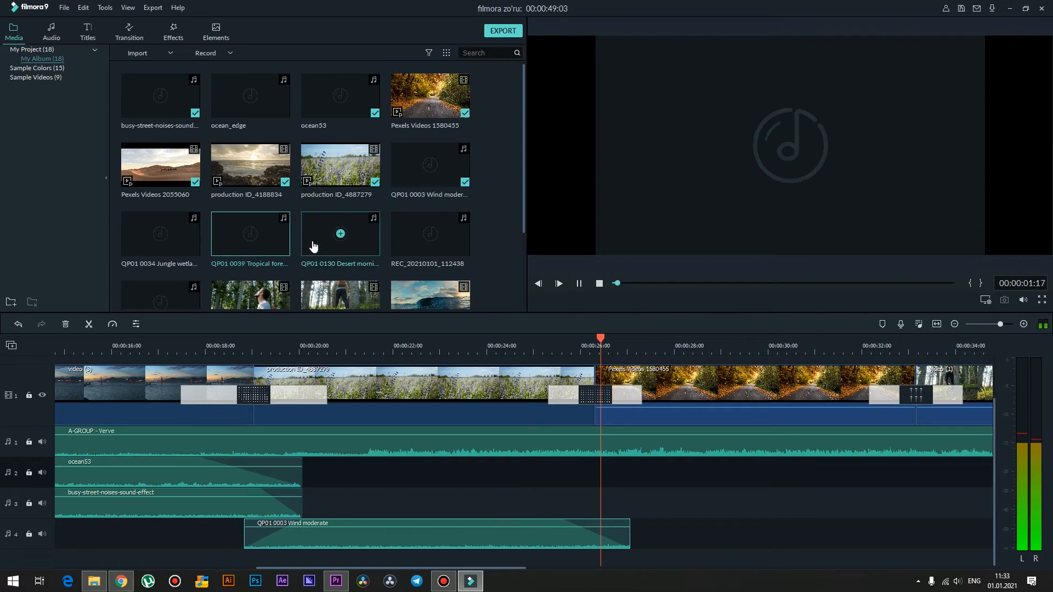
{"action": "scroll", "coordinate": [310, 244], "scroll_direction": "down", "scroll_amount": 2}
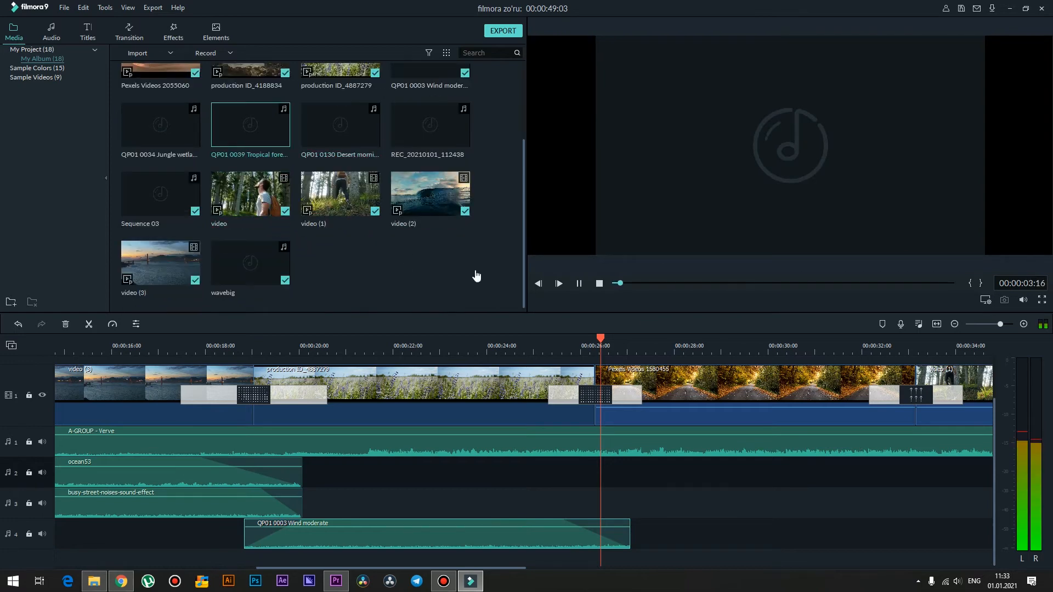
{"action": "left_click_drag", "start_coordinate": [649, 282], "coordinate": [729, 281]}
{"action": "key", "text": "space"}
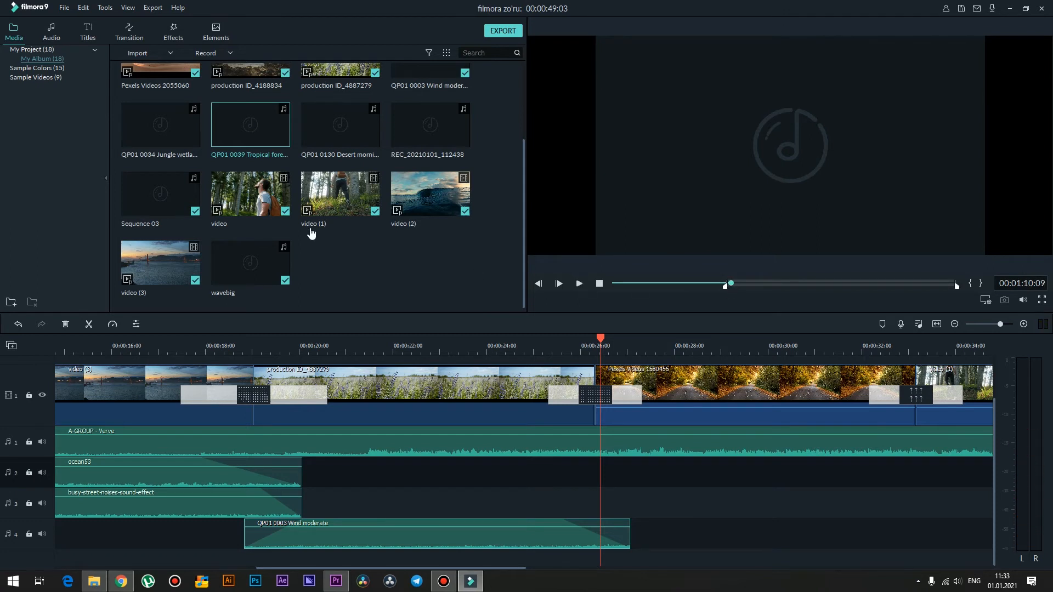
{"action": "left_click_drag", "start_coordinate": [275, 139], "coordinate": [591, 499]}
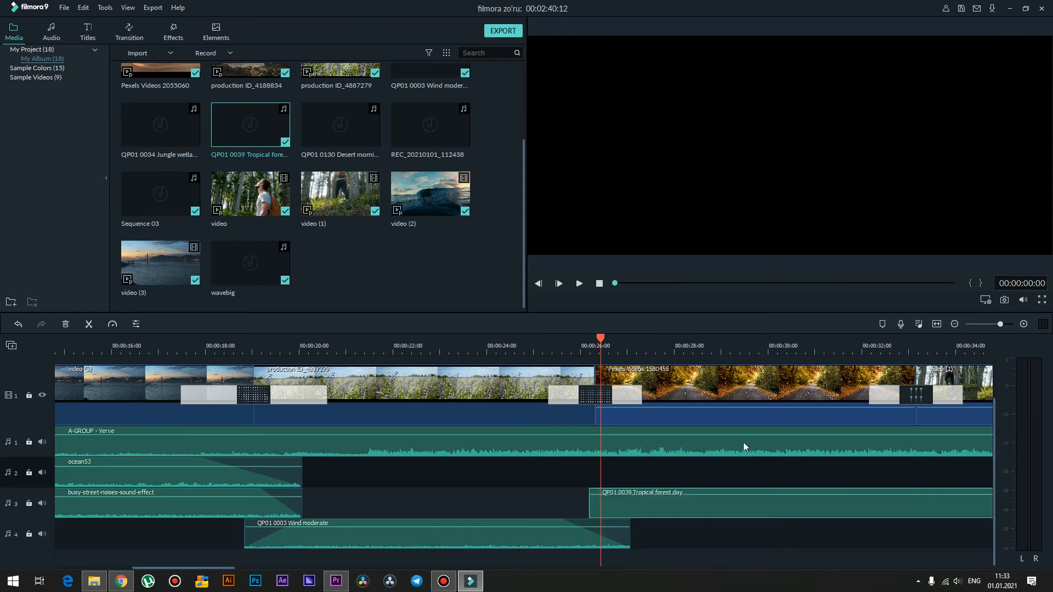
- Split the Tropical forest day clip at 00:00:33:14, just after the autumn road clip ends, and delete the remainder
{"action": "left_click", "coordinate": [732, 346]}
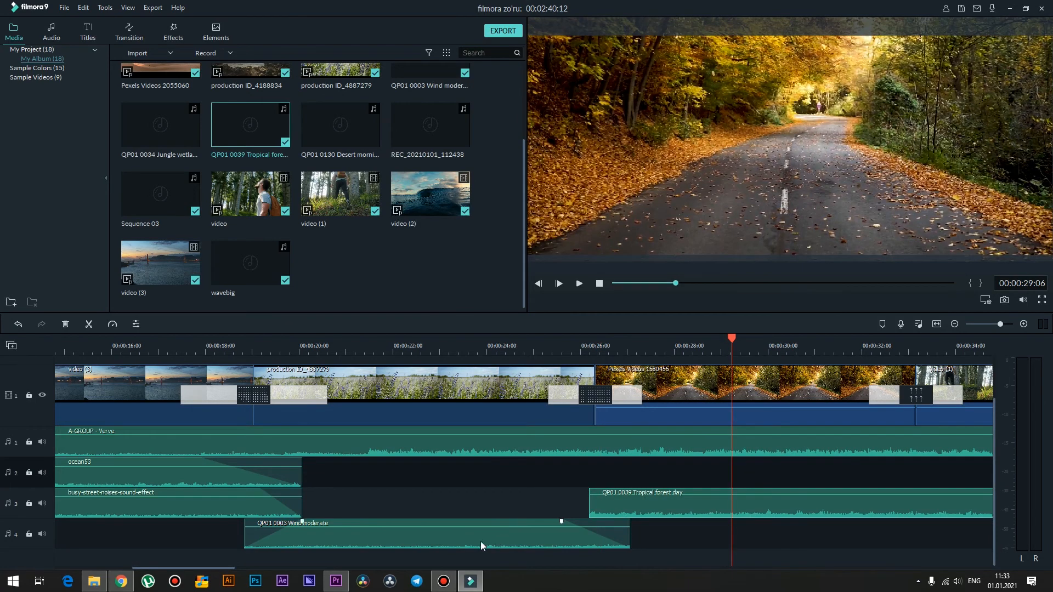
{"action": "left_click_drag", "start_coordinate": [188, 568], "coordinate": [219, 565]}
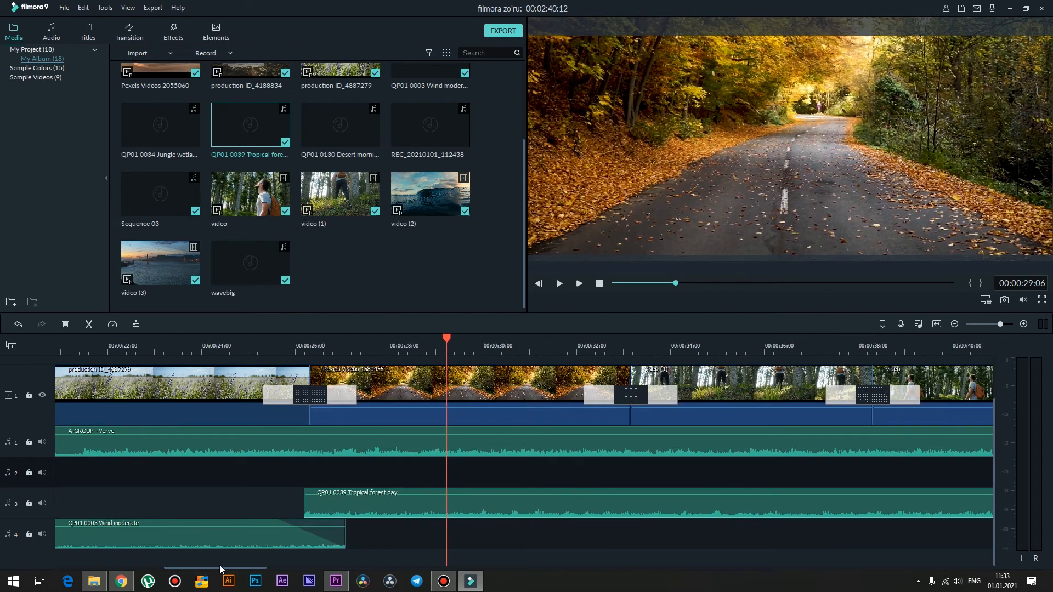
{"action": "left_click", "coordinate": [650, 346]}
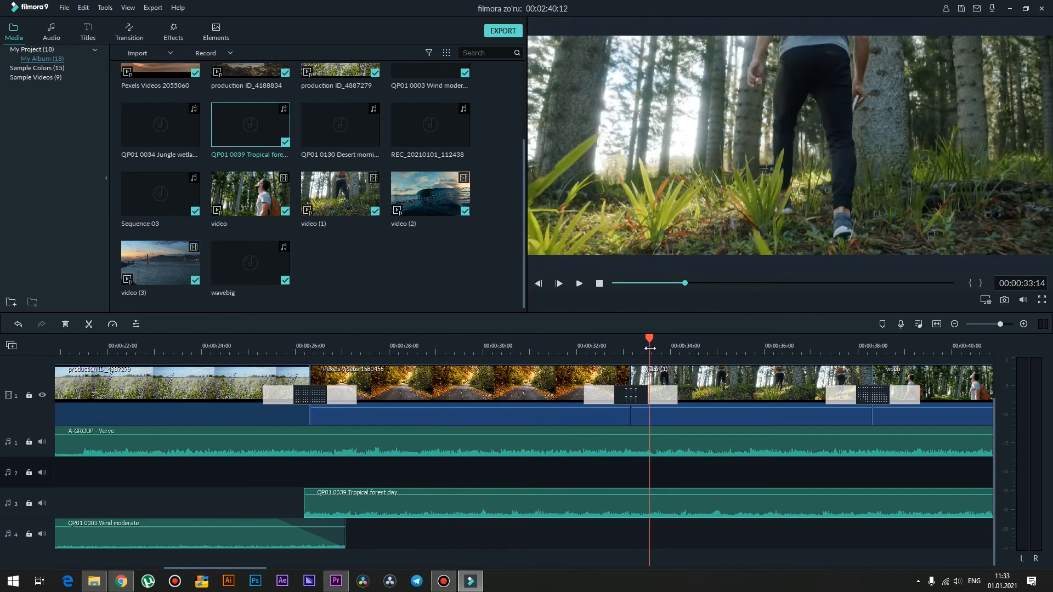
{"action": "key", "text": "ctrl+b"}
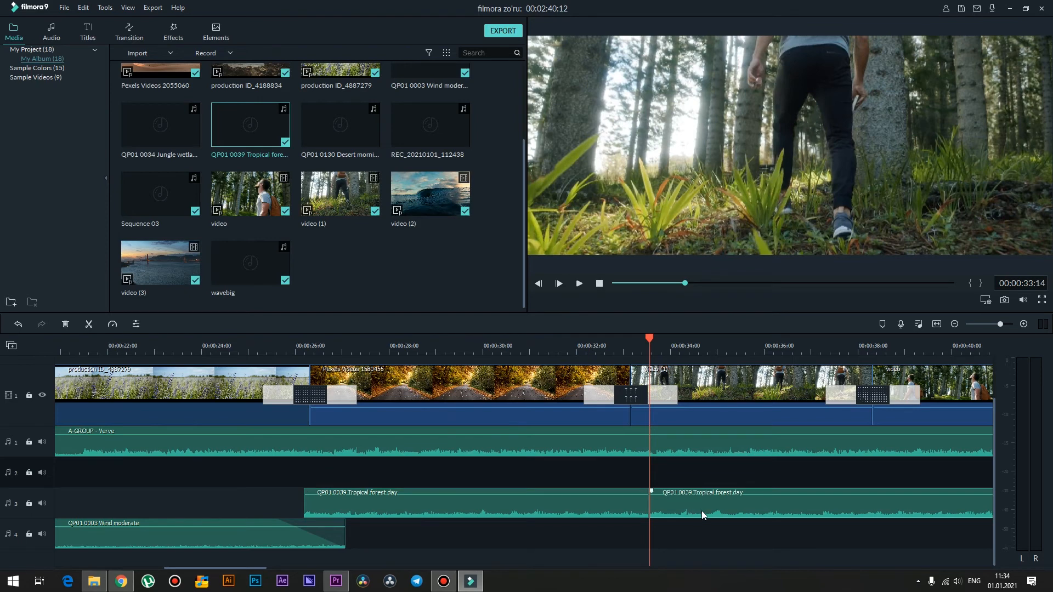
{"action": "key", "text": "Delete"}
- Give the Tropical forest day clip a 0.68 s fade in and a short fade out, and lower its volume
{"action": "double_click", "coordinate": [428, 495]}
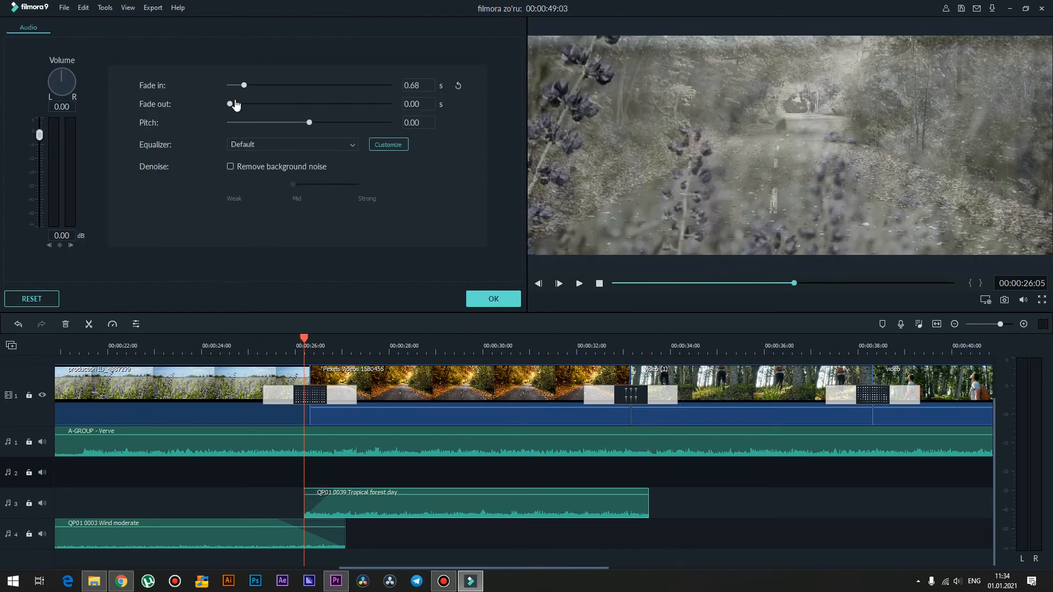
{"action": "left_click_drag", "start_coordinate": [40, 134], "coordinate": [39, 153]}
{"action": "left_click", "coordinate": [491, 299]}
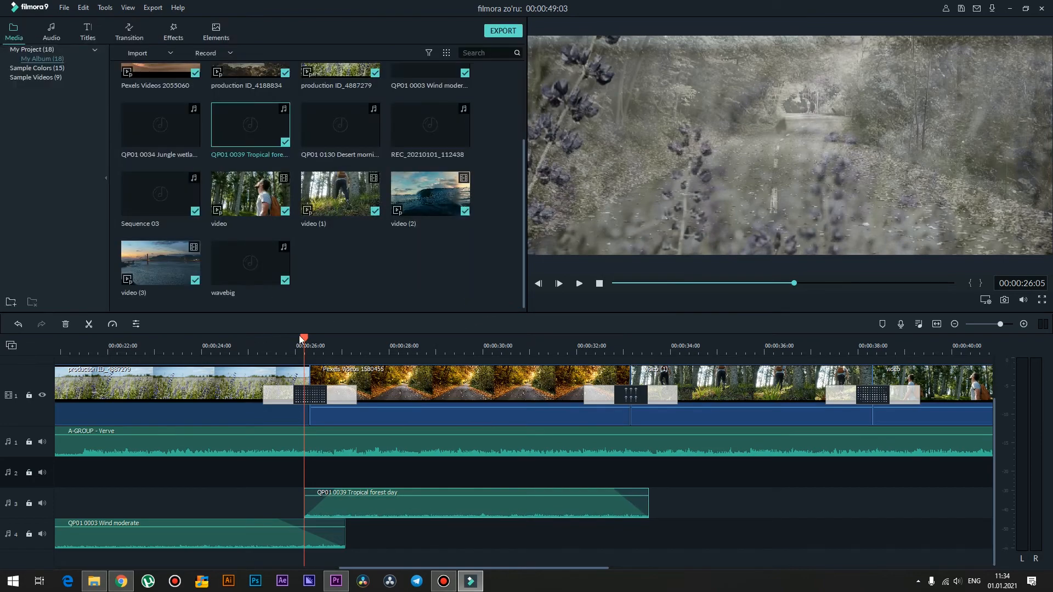
- Play back the autumn road section from 00:00:26:05 and return to the transition into video (1) at 00:00:32:11
{"action": "key", "text": "space"}
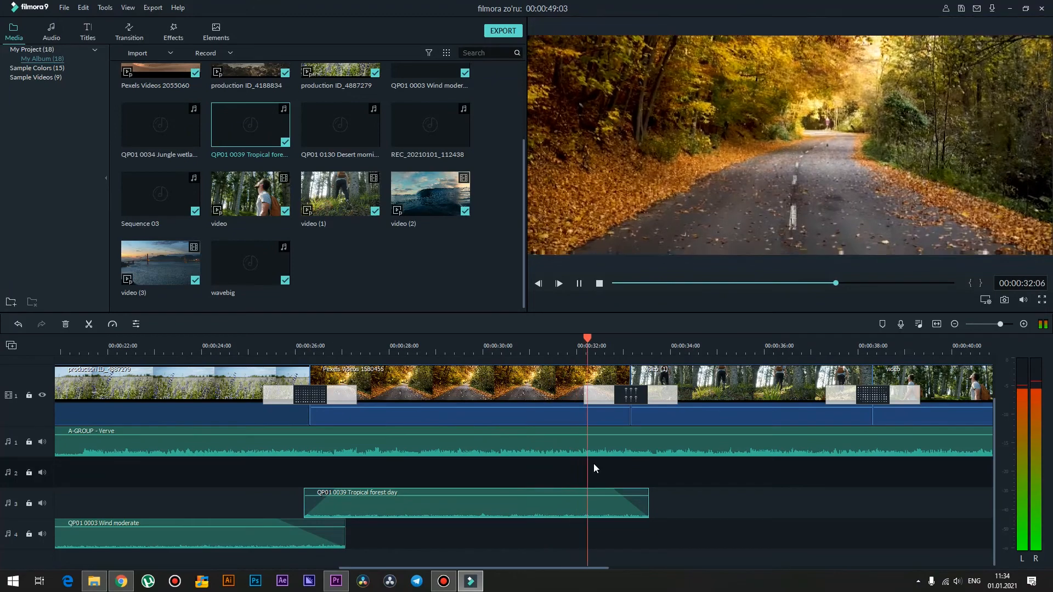
{"action": "left_click", "coordinate": [598, 344]}
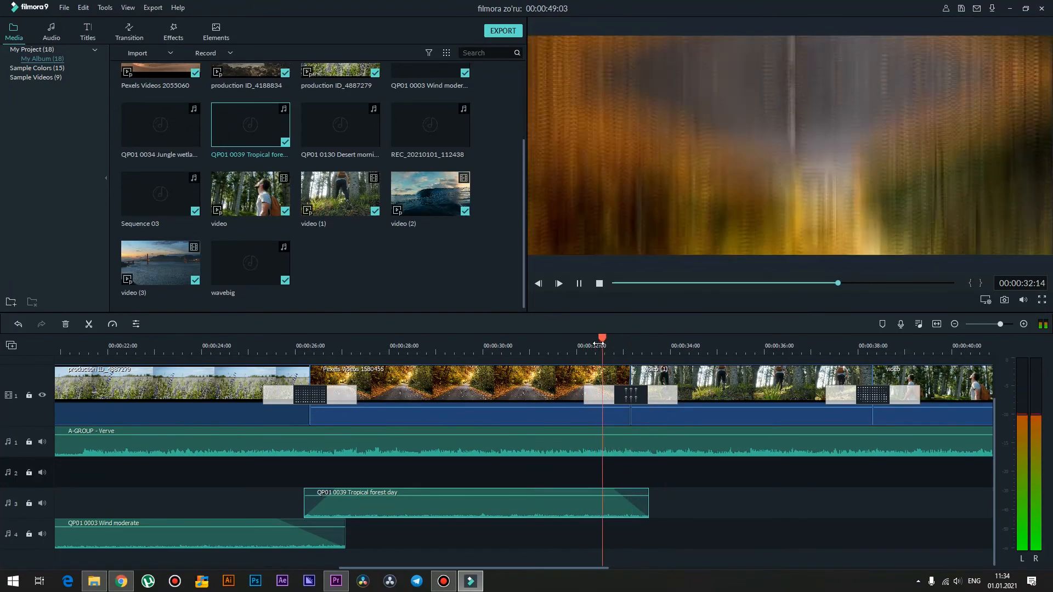
{"action": "left_click", "coordinate": [598, 344]}
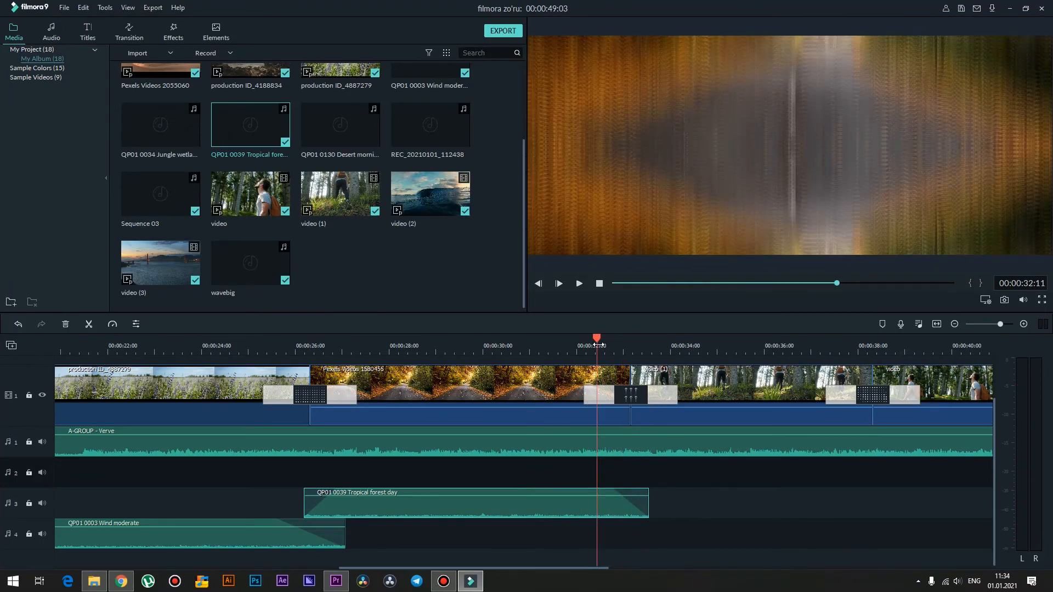
- Copy the Transition sound clip from audio track 4 to audio track 2 under the transition into video (1)
{"action": "scroll", "coordinate": [527, 396], "scroll_direction": "down", "scroll_amount": 4}
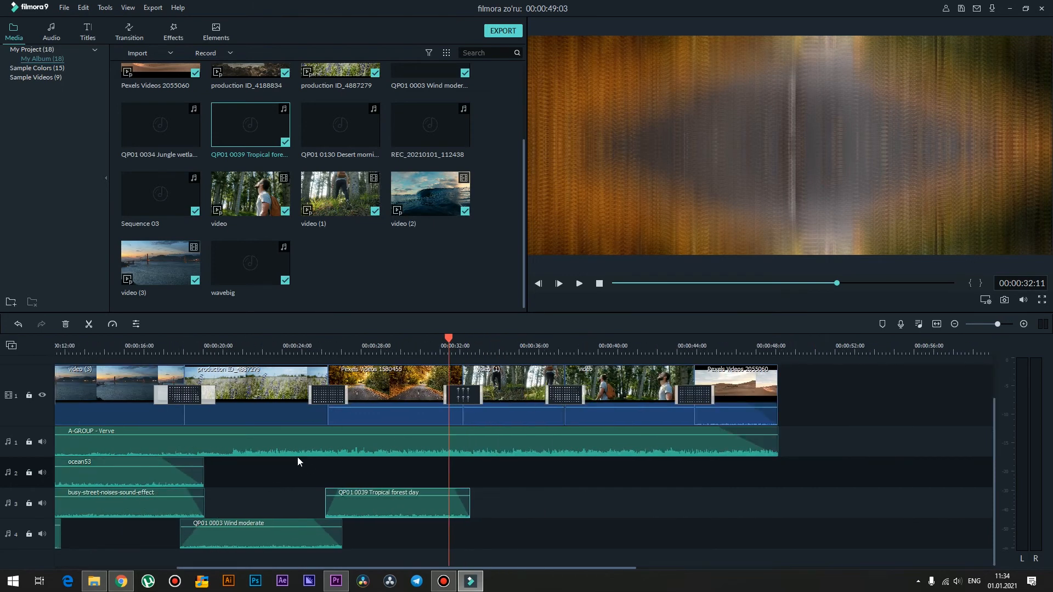
{"action": "scroll", "coordinate": [298, 456], "scroll_direction": "up", "scroll_amount": 1}
{"action": "scroll", "coordinate": [408, 517], "scroll_direction": "down", "scroll_amount": 1}
{"action": "left_click_drag", "start_coordinate": [408, 569], "coordinate": [277, 564]}
{"action": "left_click", "coordinate": [281, 534]}
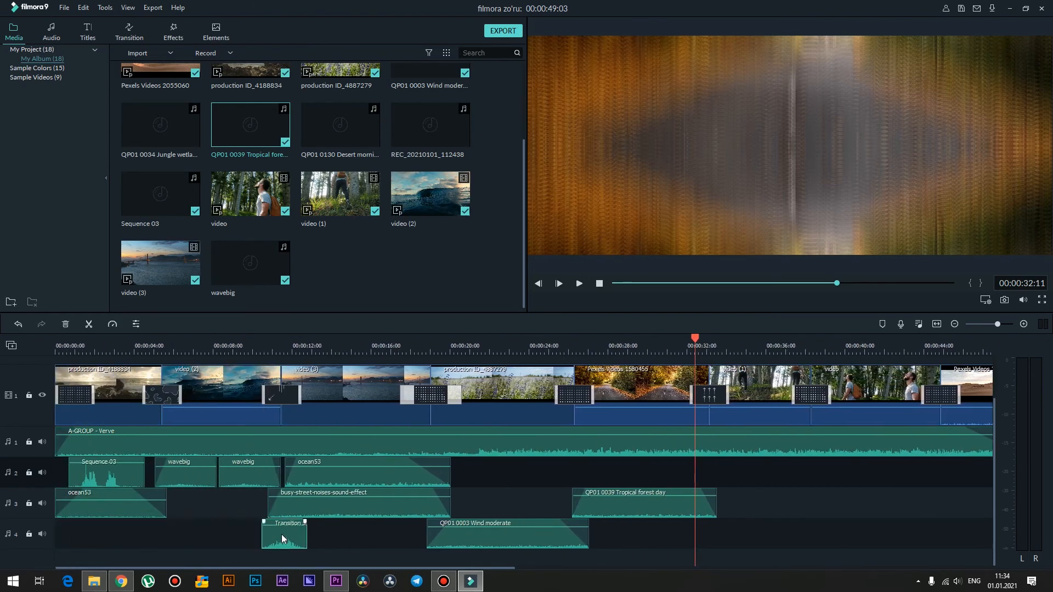
{"action": "left_click", "coordinate": [723, 345]}
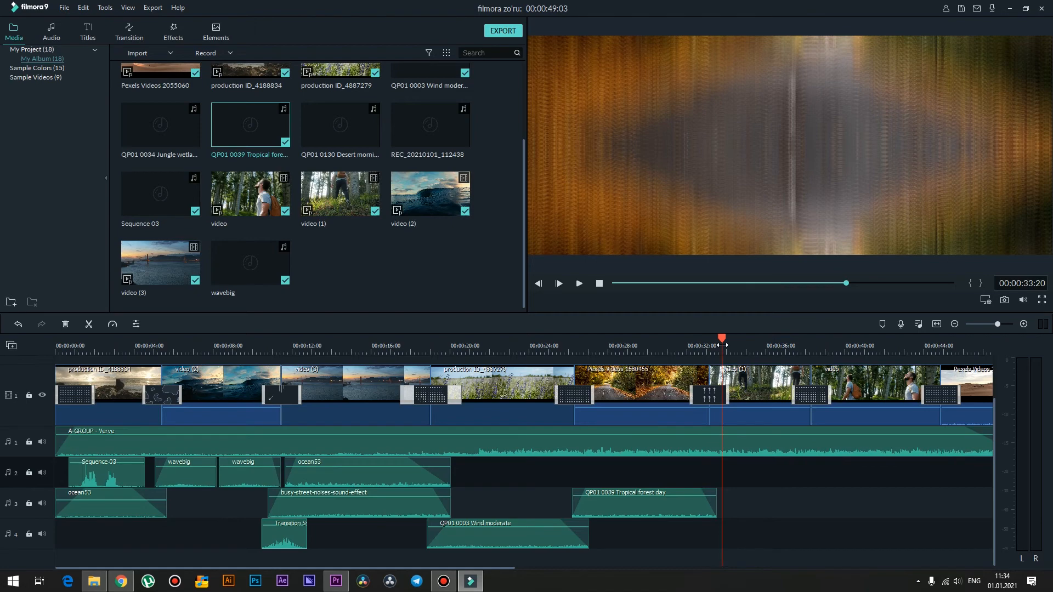
{"action": "key", "text": "ctrl+v"}
{"action": "left_click_drag", "start_coordinate": [713, 469], "coordinate": [715, 468]}
- Play back the transition into video (1) from 00:00:31:16 with its new sound effect
{"action": "left_click", "coordinate": [679, 341]}
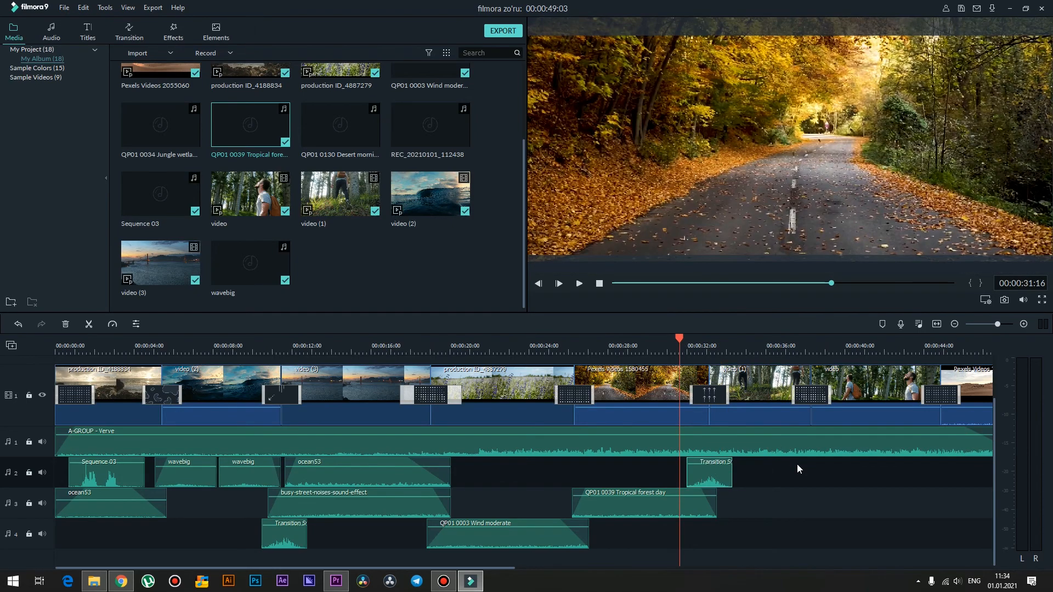
{"action": "key", "text": "space"}
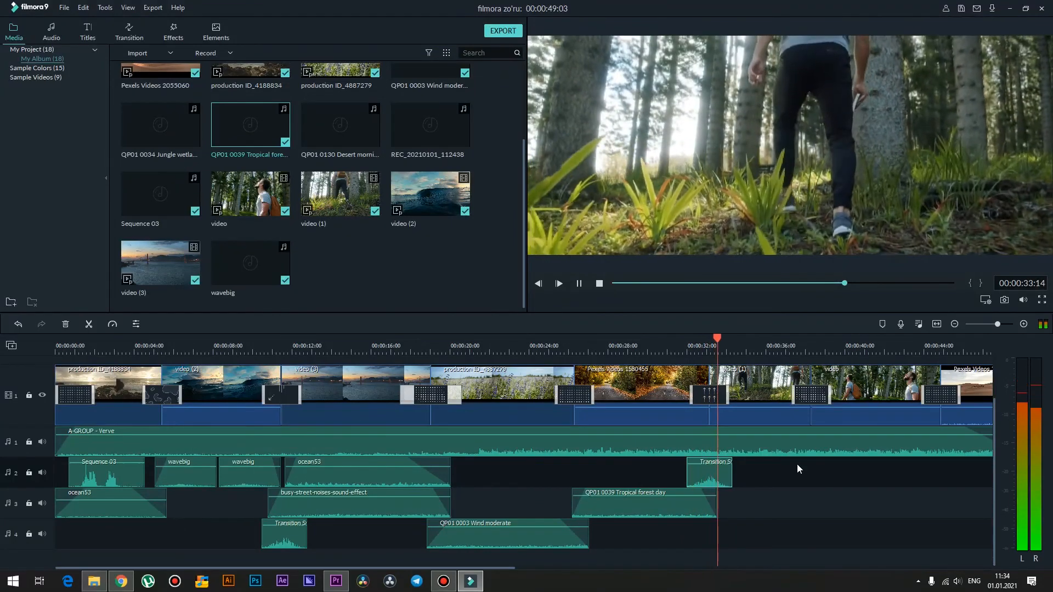
{"action": "left_click", "coordinate": [723, 346]}
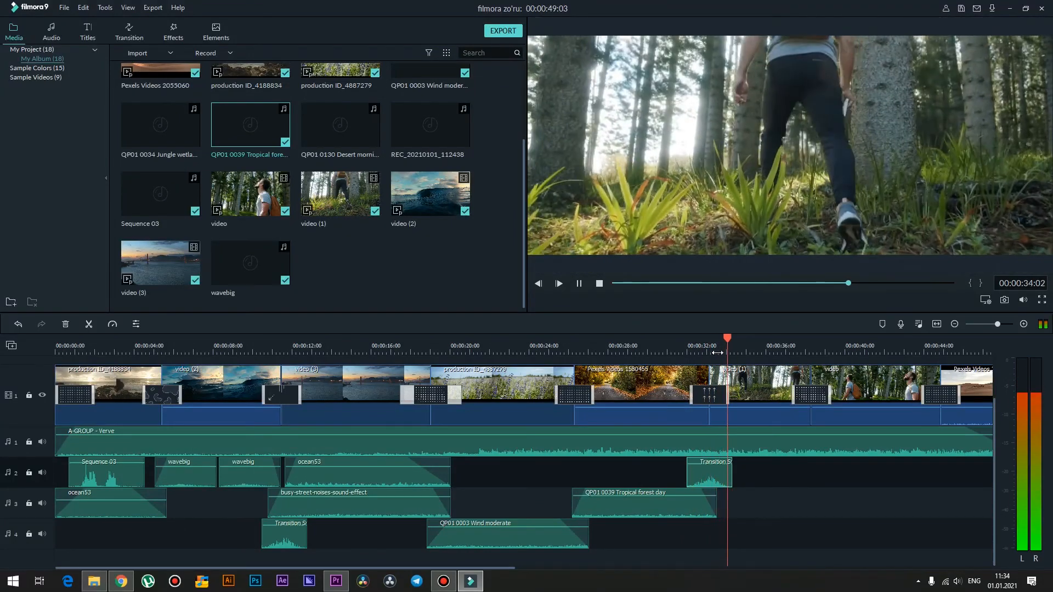
{"action": "key", "text": "space"}
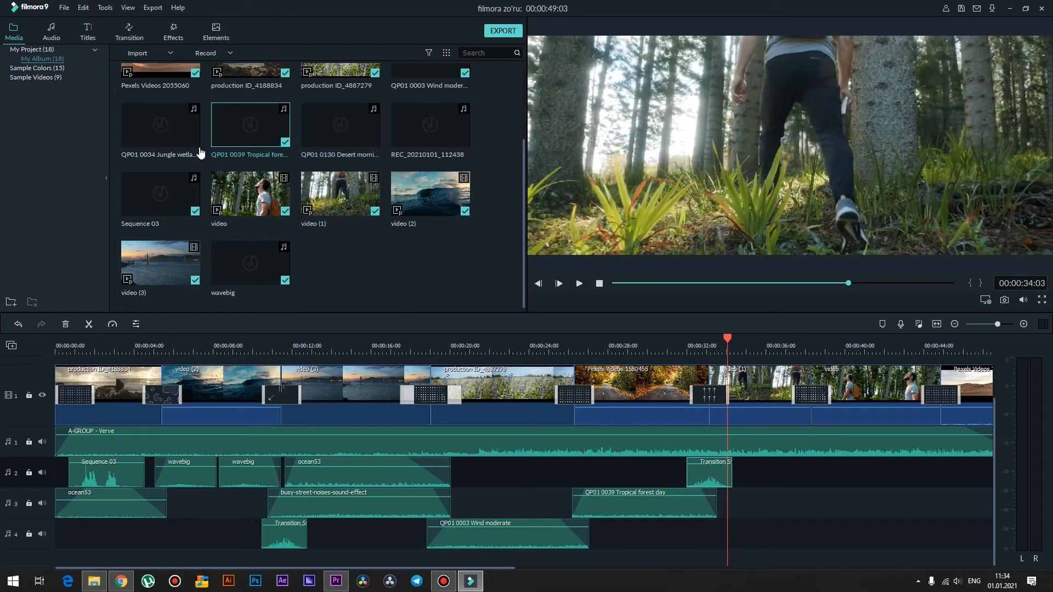
- Preview the QP01 0034 Jungle wetland insects sound and add it on audio track 4 from the start of video (1)
{"action": "right_click", "coordinate": [189, 138]}
{"action": "left_click", "coordinate": [195, 145]}
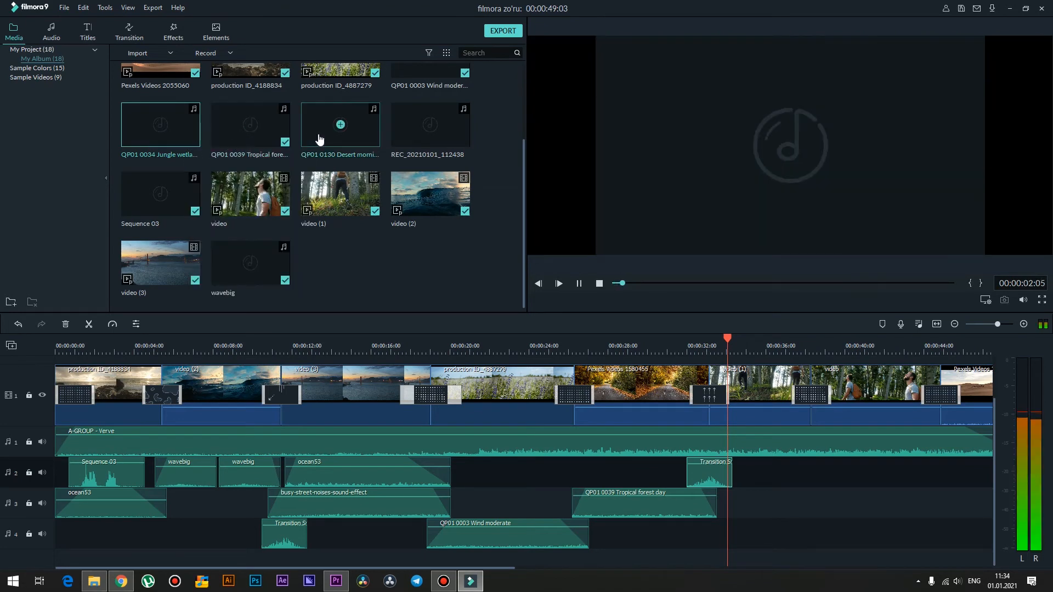
{"action": "scroll", "coordinate": [414, 279], "scroll_direction": "up", "scroll_amount": 2}
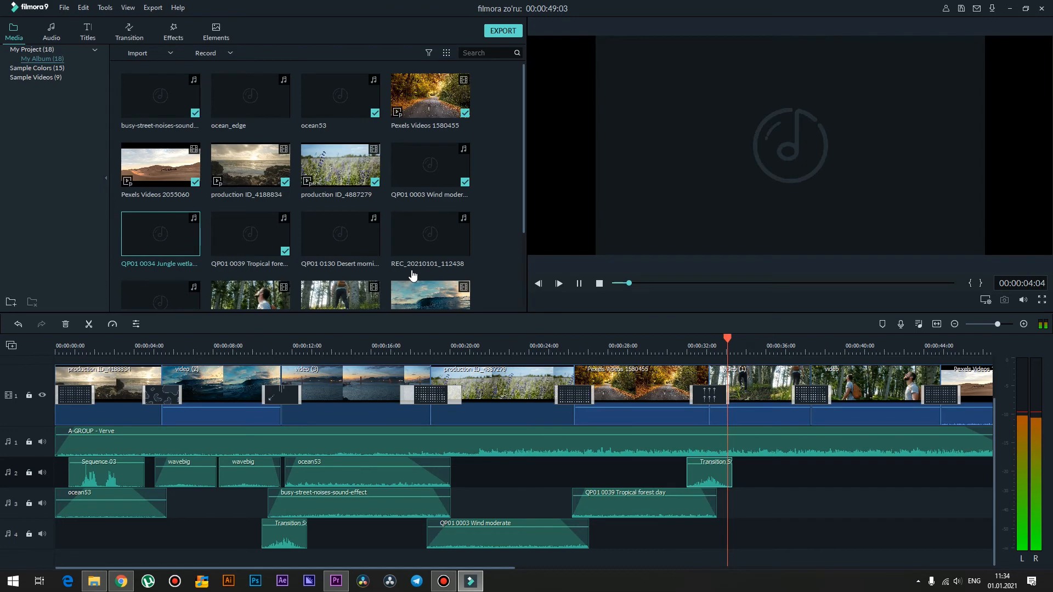
{"action": "scroll", "coordinate": [341, 257], "scroll_direction": "down", "scroll_amount": 3}
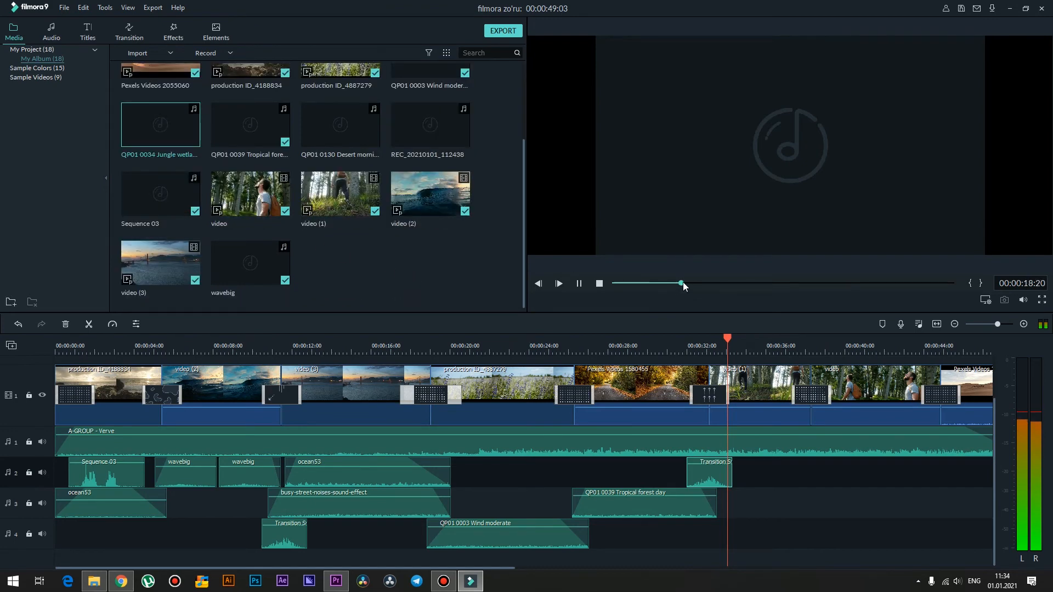
{"action": "left_click", "coordinate": [662, 283]}
{"action": "key", "text": "space"}
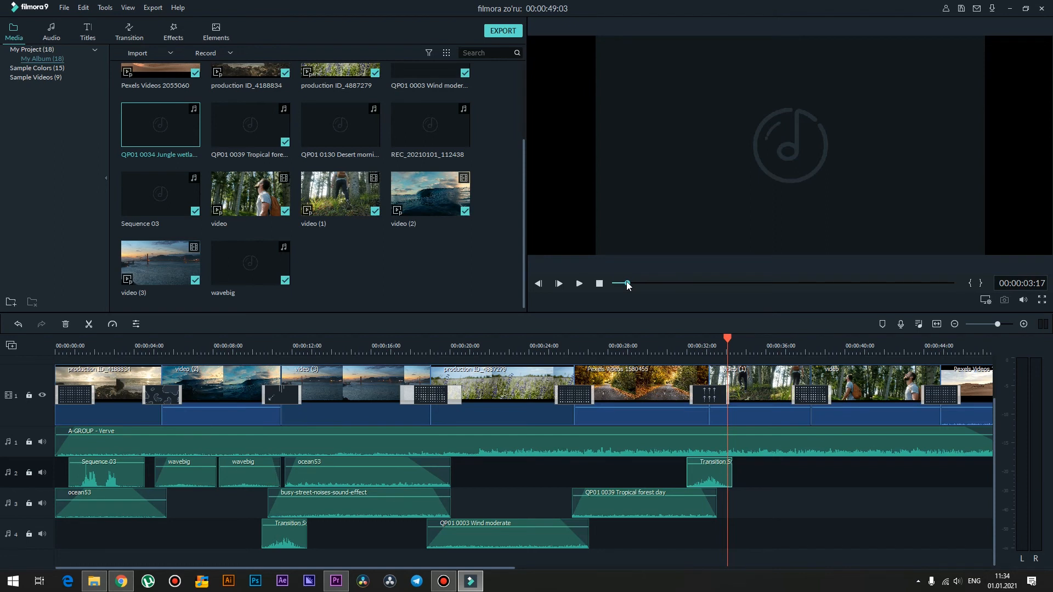
{"action": "left_click_drag", "start_coordinate": [161, 116], "coordinate": [712, 532]}
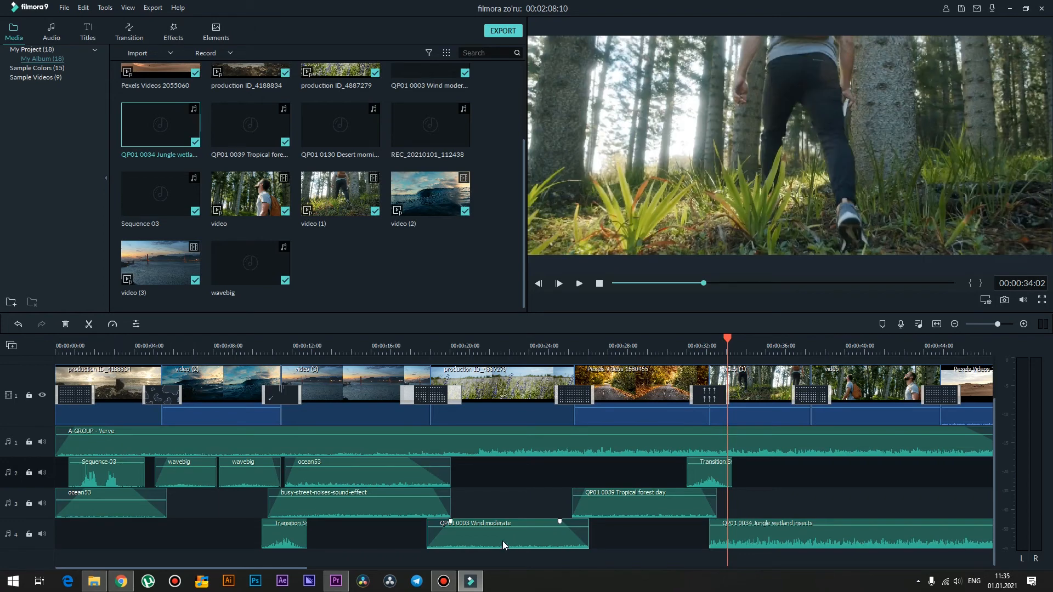
- Copy the Wind moderate clip to audio track 3 right after Tropical forest day and extend it to 00:00:45:13
{"action": "left_click", "coordinate": [767, 351]}
{"action": "key", "text": "ctrl+v"}
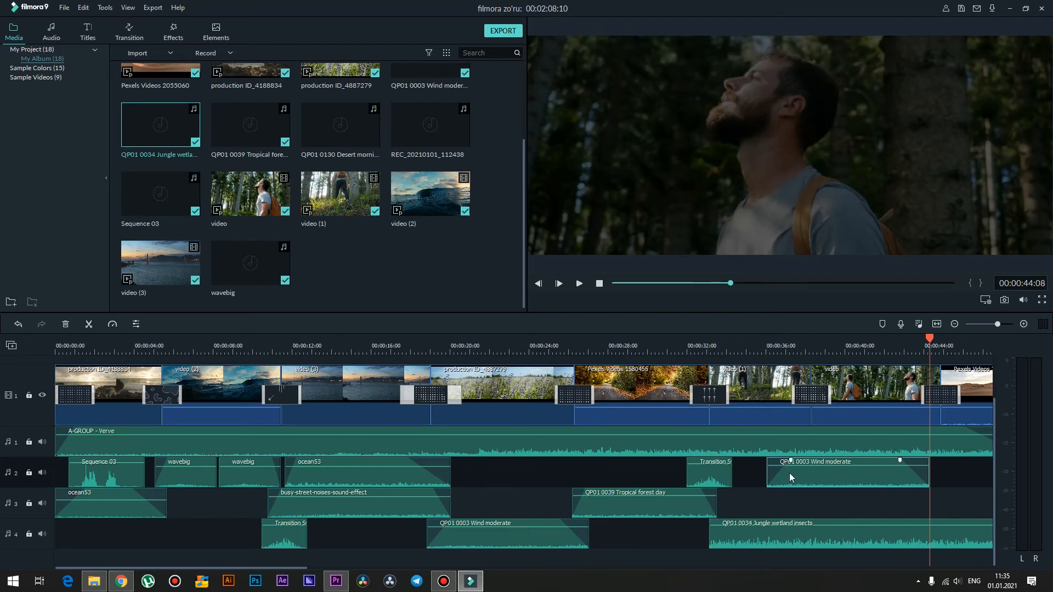
{"action": "left_click", "coordinate": [221, 565]}
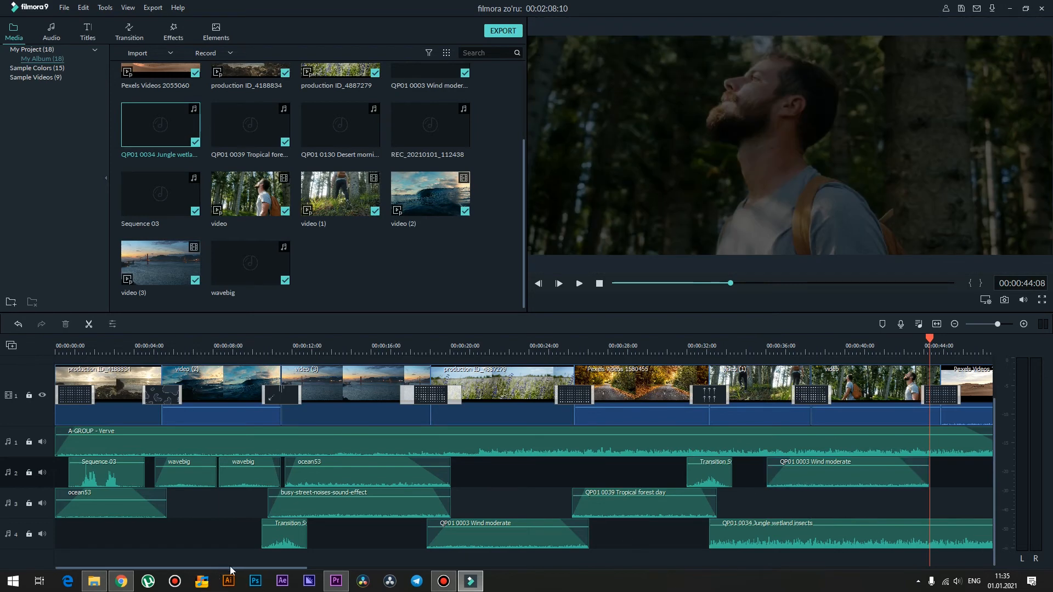
{"action": "left_click_drag", "start_coordinate": [229, 567], "coordinate": [318, 564]}
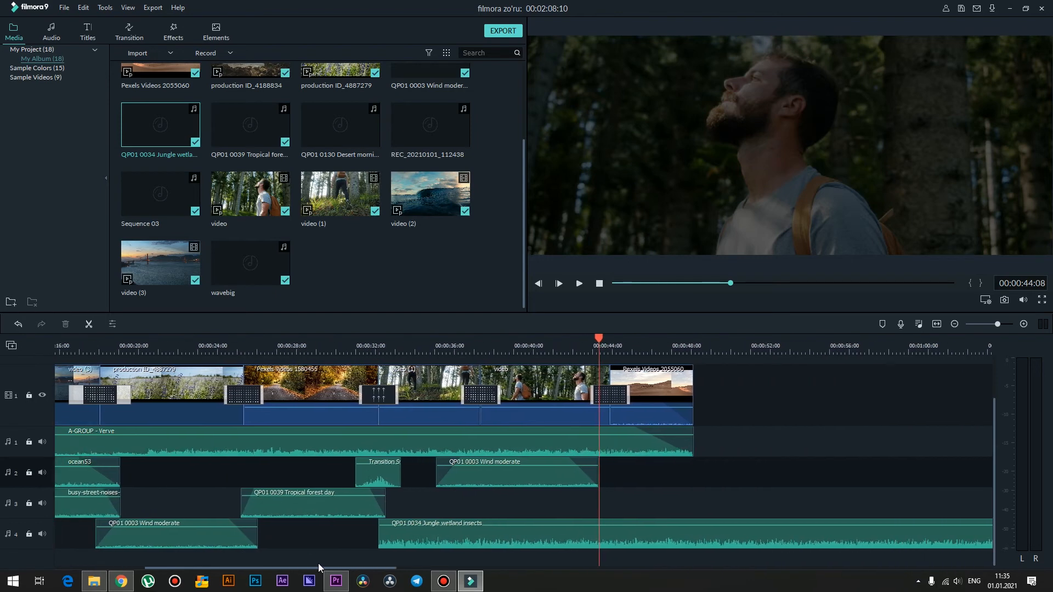
{"action": "left_click_drag", "start_coordinate": [489, 475], "coordinate": [437, 496]}
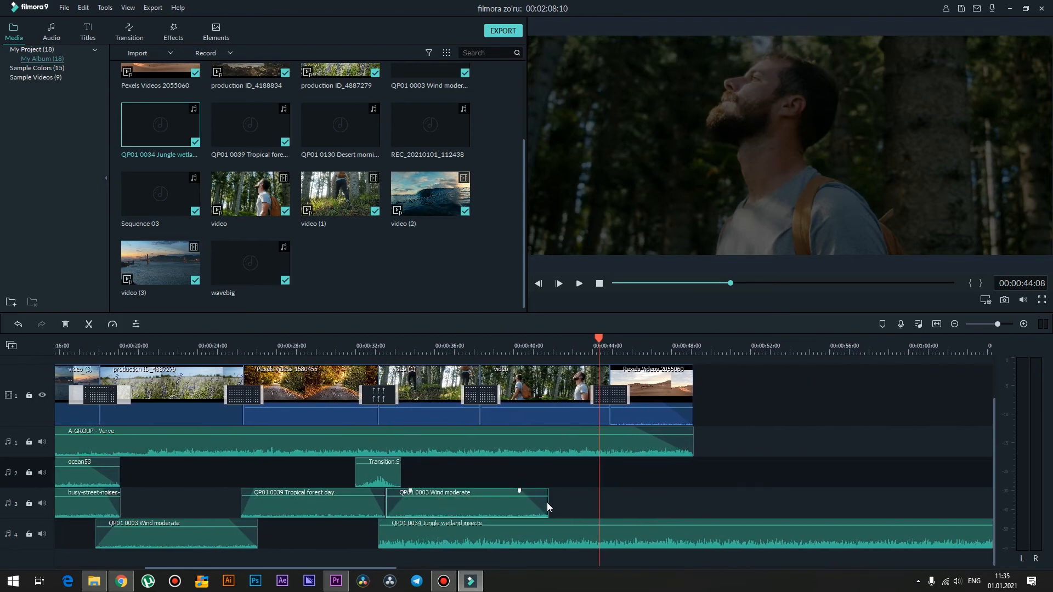
{"action": "left_click_drag", "start_coordinate": [545, 500], "coordinate": [477, 507]}
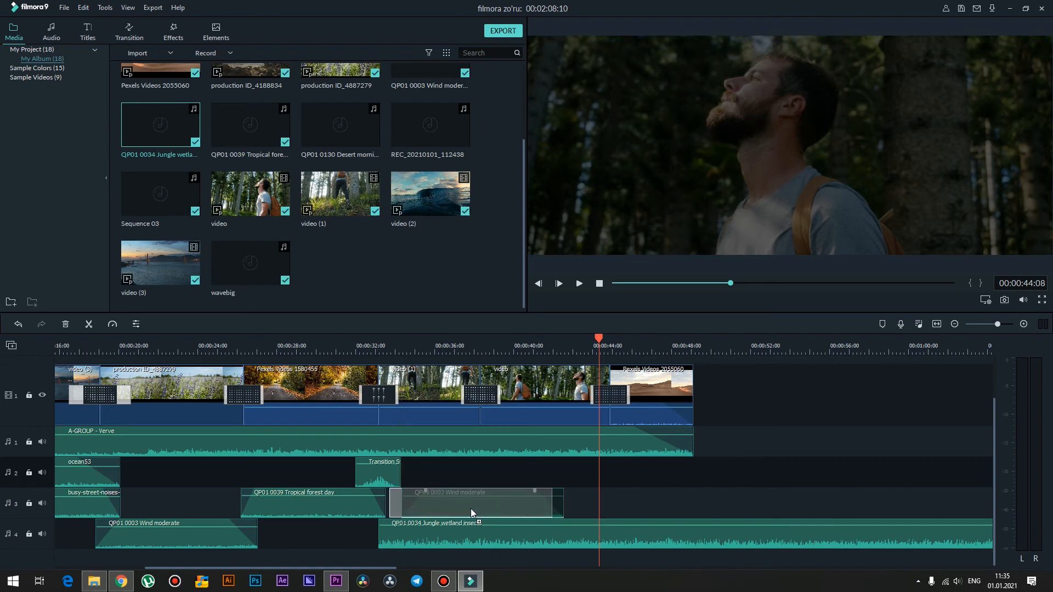
{"action": "left_click_drag", "start_coordinate": [549, 503], "coordinate": [622, 504]}
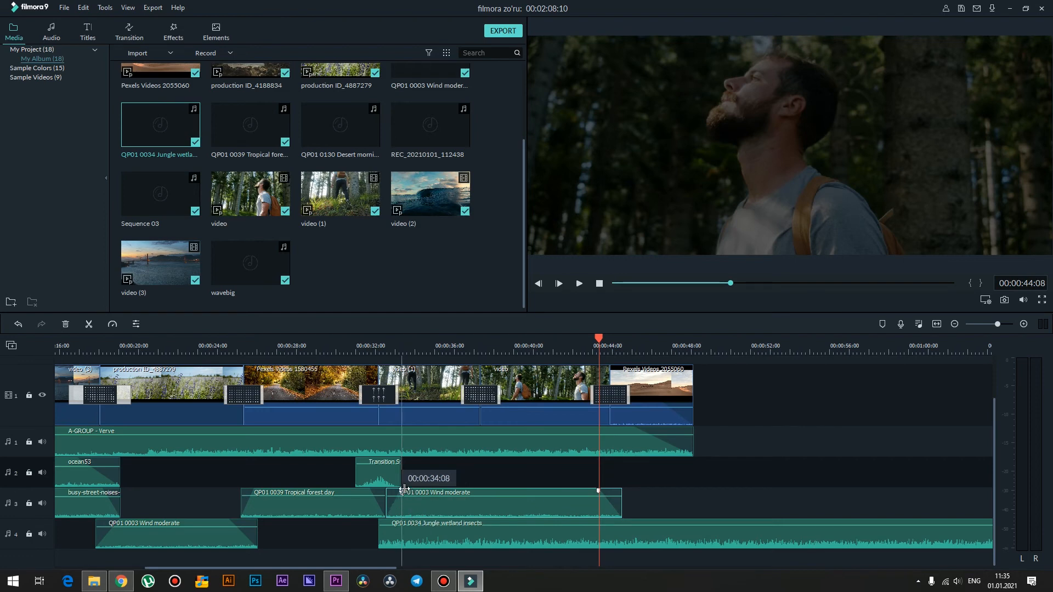
- Split the Jungle wetland insects clip at 00:00:45:13 and delete the remainder
{"action": "left_click", "coordinate": [623, 345]}
{"action": "key", "text": "ctrl+b"}
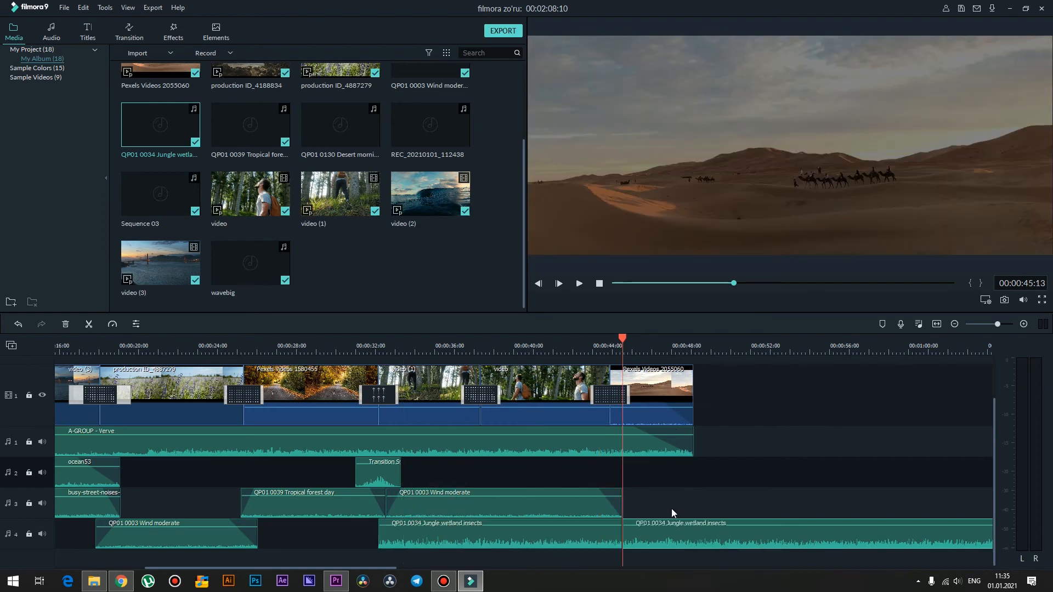
{"action": "key", "text": "Delete"}
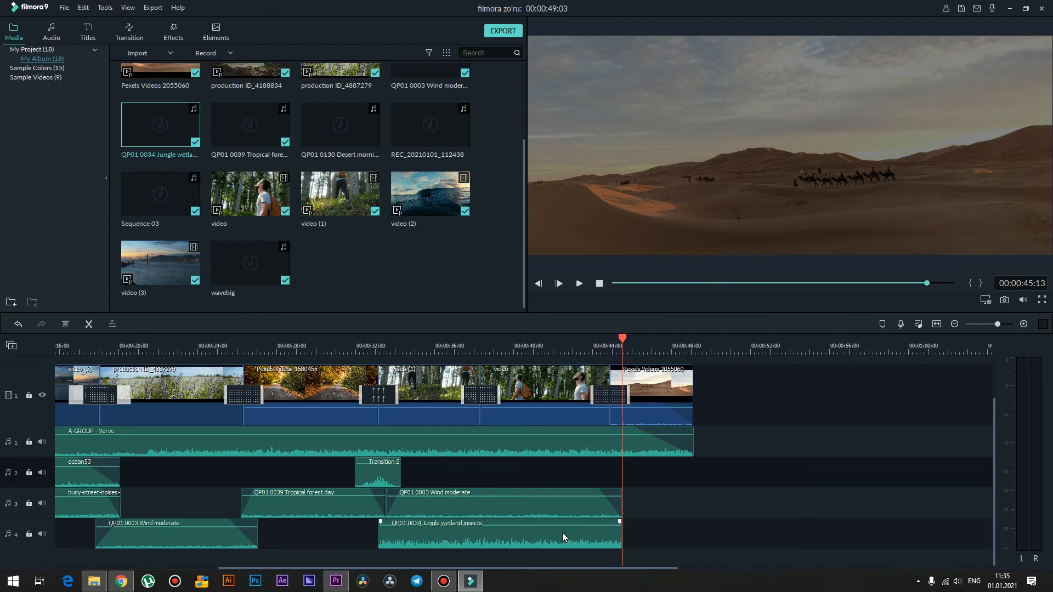
- Give the Jungle wetland insects clip a 1.16 s fade in and 1.04 s fade out, and set its volume to -5.86 dB
{"action": "left_click_drag", "start_coordinate": [621, 521], "coordinate": [604, 521]}
{"action": "key", "text": "ctrl+z"}
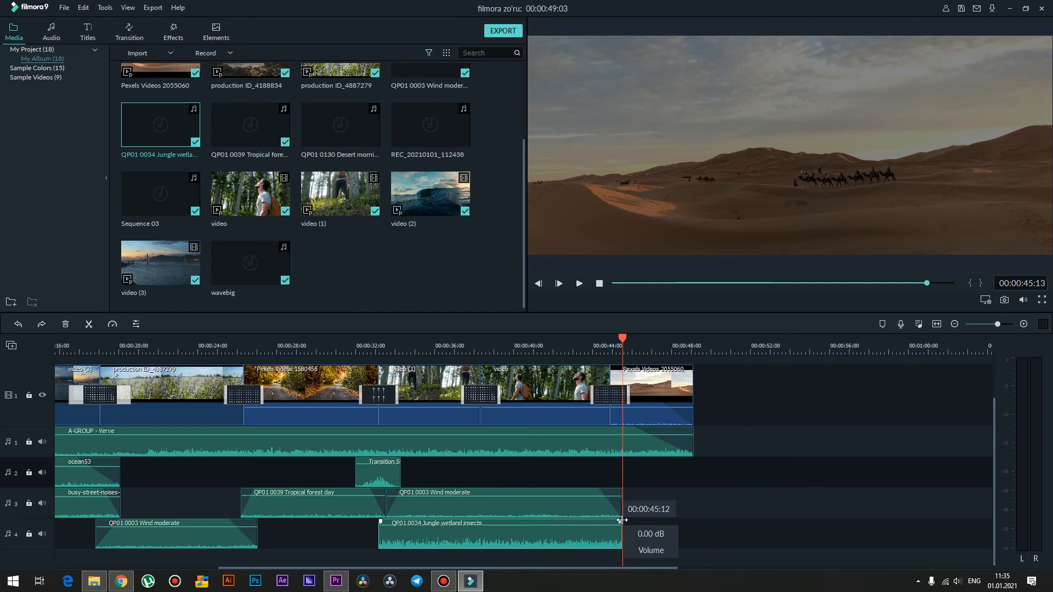
{"action": "left_click_drag", "start_coordinate": [600, 520], "coordinate": [601, 520]}
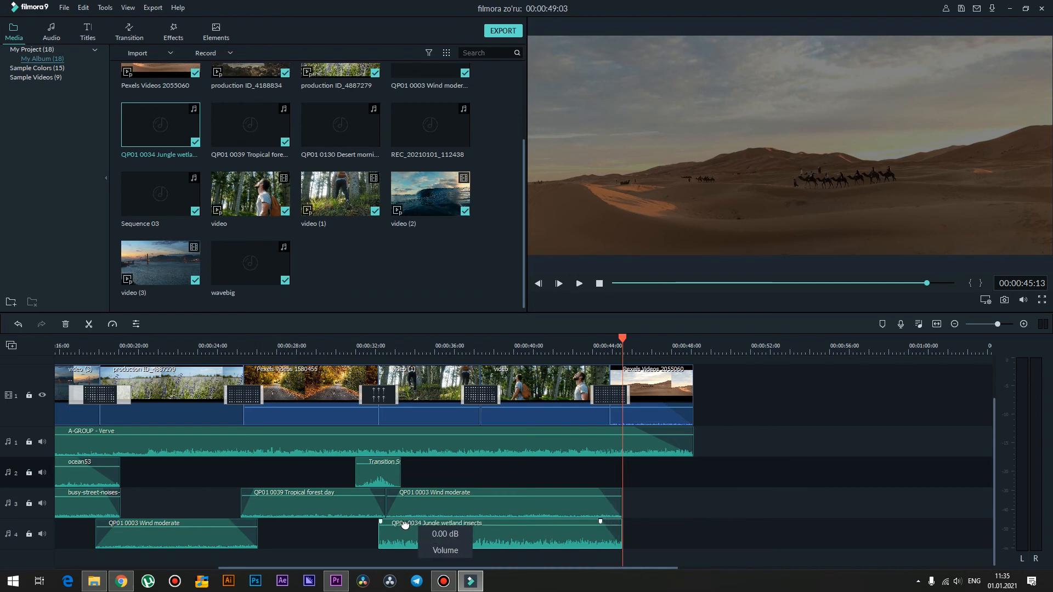
{"action": "left_click_drag", "start_coordinate": [383, 522], "coordinate": [401, 520]}
{"action": "double_click", "coordinate": [403, 531]}
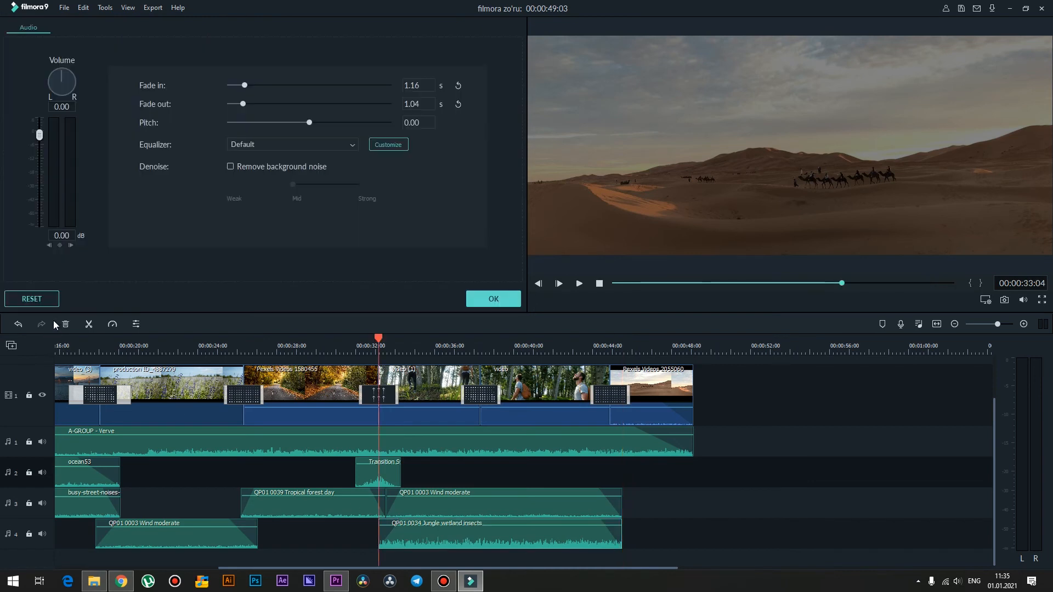
{"action": "mouse_move", "coordinate": [40, 147]}
{"action": "left_mouse_down"}
{"action": "mouse_move", "coordinate": [41, 162]}
{"action": "mouse_move", "coordinate": [39, 147]}
{"action": "left_mouse_up"}
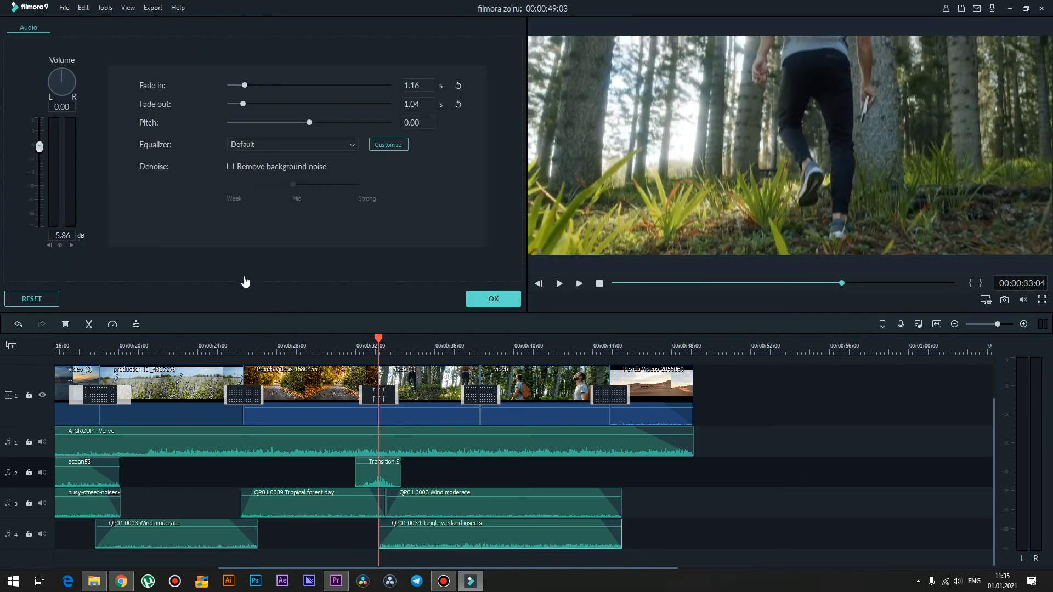
{"action": "left_click", "coordinate": [493, 299]}
- Play back the autumn road and forest sections from 00:00:29:23, then replay part of the second forest clip
{"action": "left_click_drag", "start_coordinate": [365, 337], "coordinate": [314, 339]}
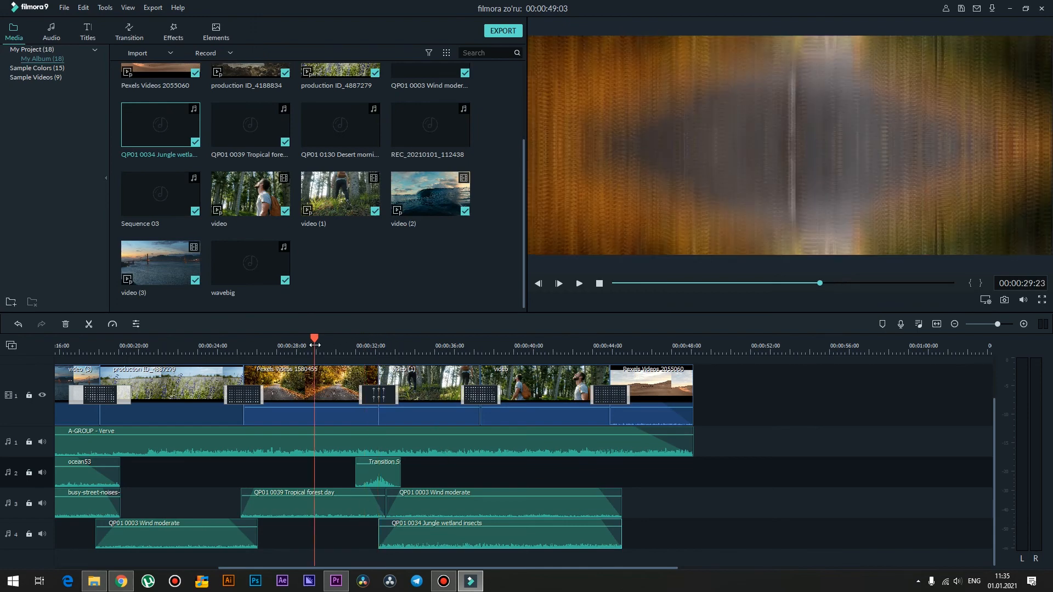
{"action": "key", "text": "space"}
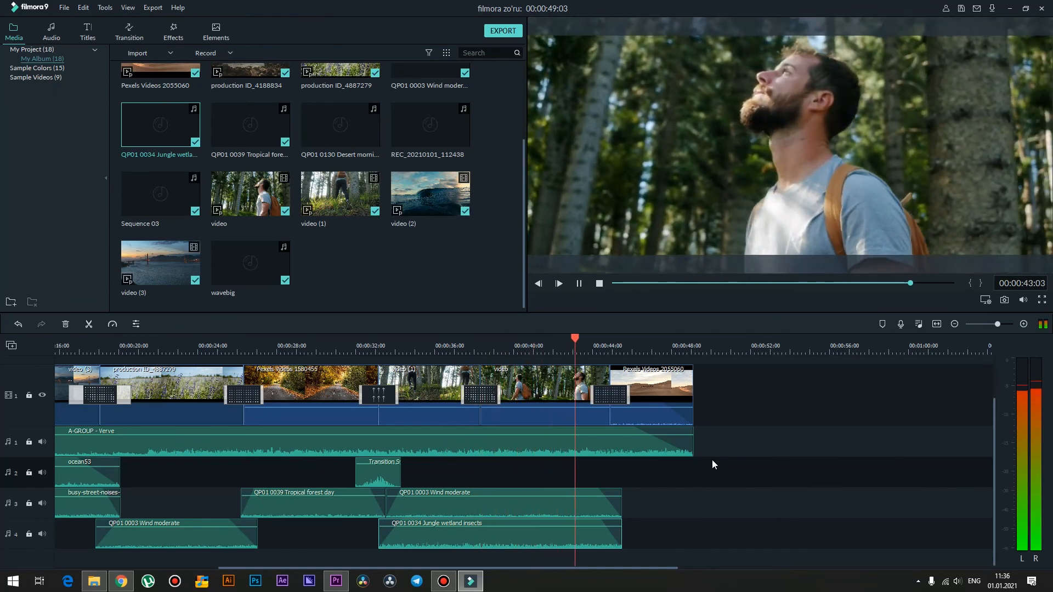
{"action": "left_click", "coordinate": [515, 347]}
{"action": "key", "text": "space"}
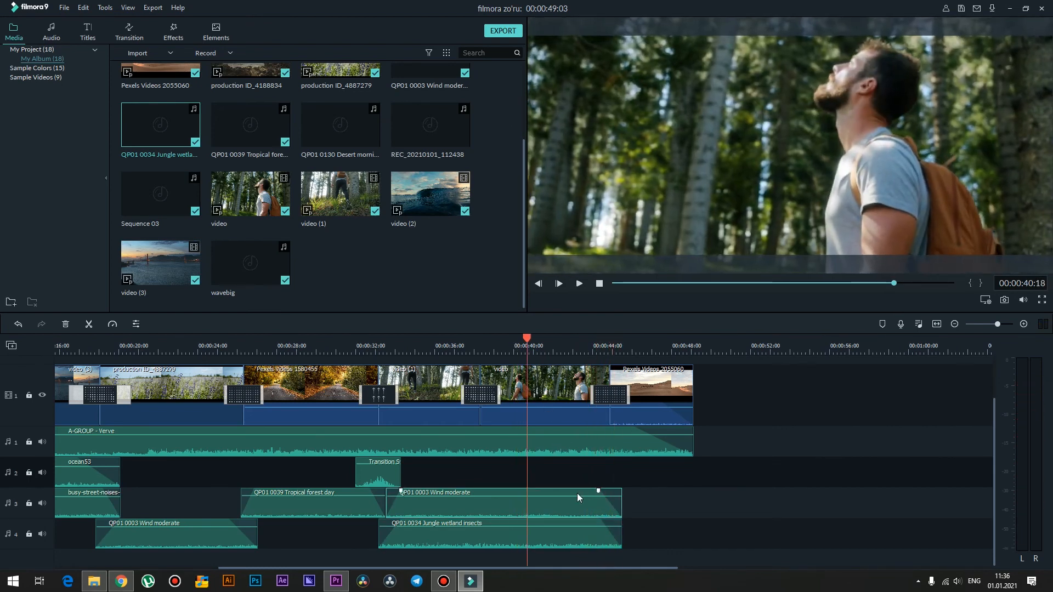
- Shorten the second Wind moderate clip to end just after the second forest clip begins, and play back through to the desert clip
{"action": "left_click_drag", "start_coordinate": [621, 504], "coordinate": [494, 490]}
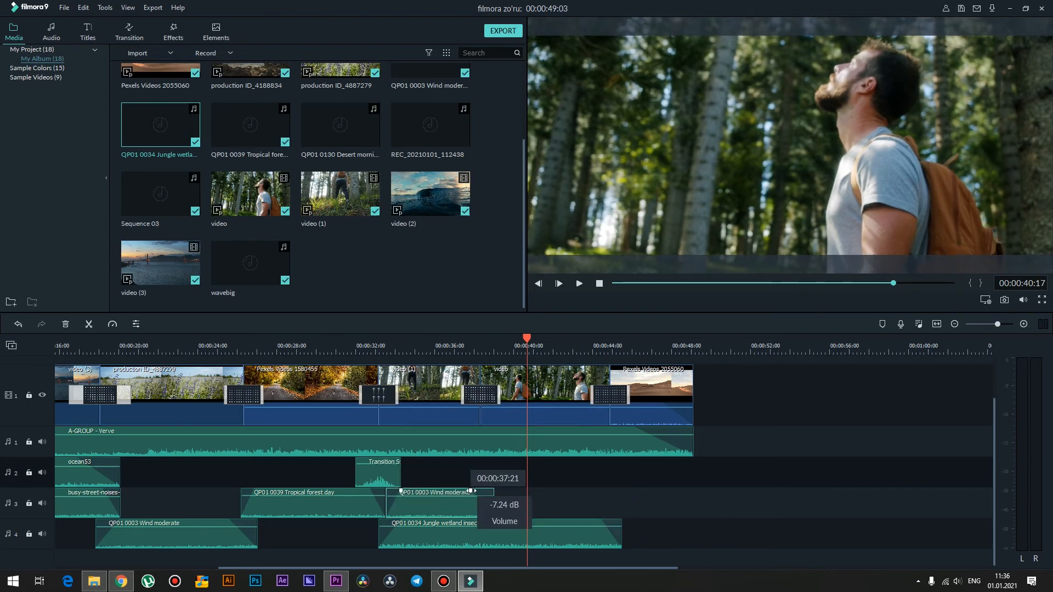
{"action": "left_click", "coordinate": [457, 345]}
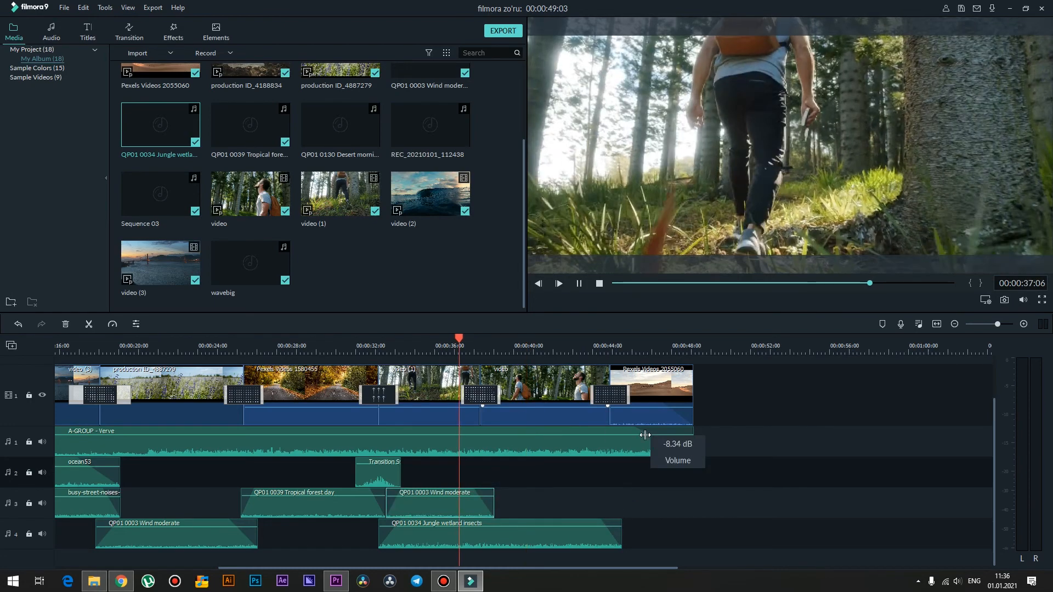
{"action": "key", "text": "space"}
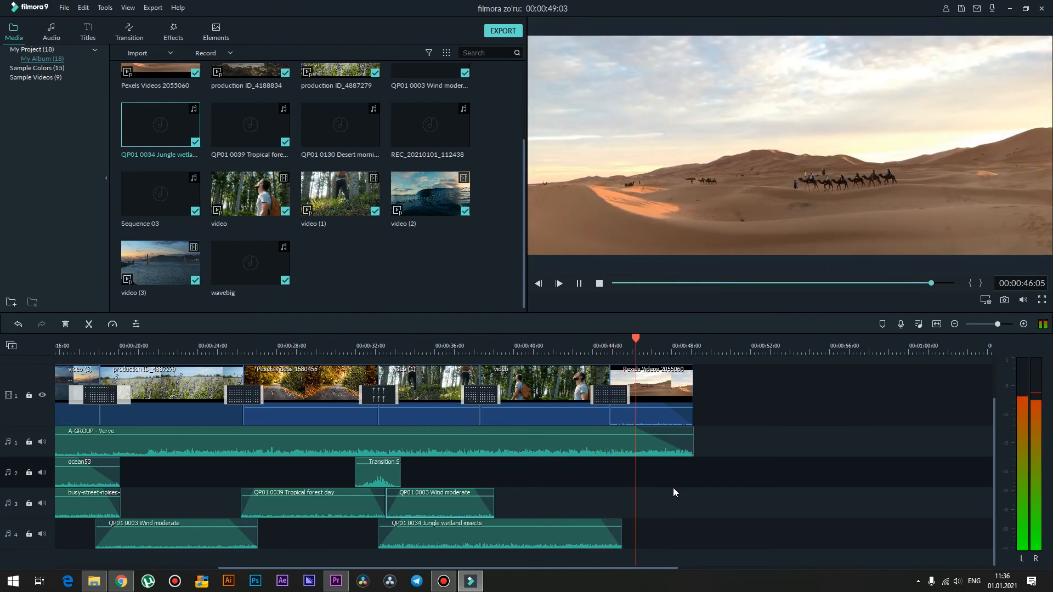
{"action": "left_click", "coordinate": [609, 346]}
{"action": "left_click", "coordinate": [579, 283]}
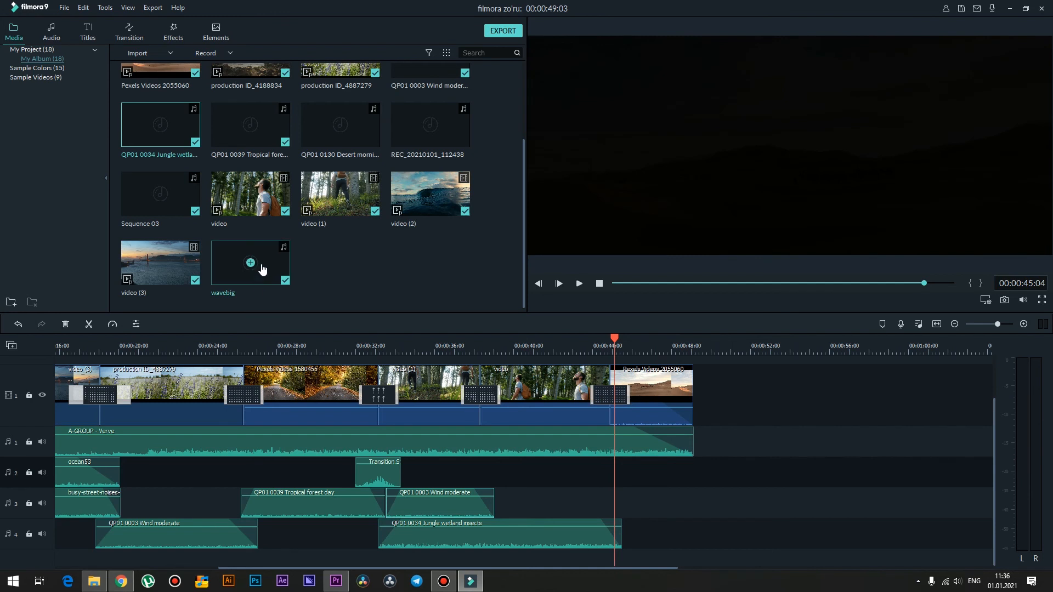
- Place the QP01 0130 Desert morning bird chorus sound on audio track 3, starting shortly before the desert clip
{"action": "scroll", "coordinate": [381, 265], "scroll_direction": "up", "scroll_amount": 2}
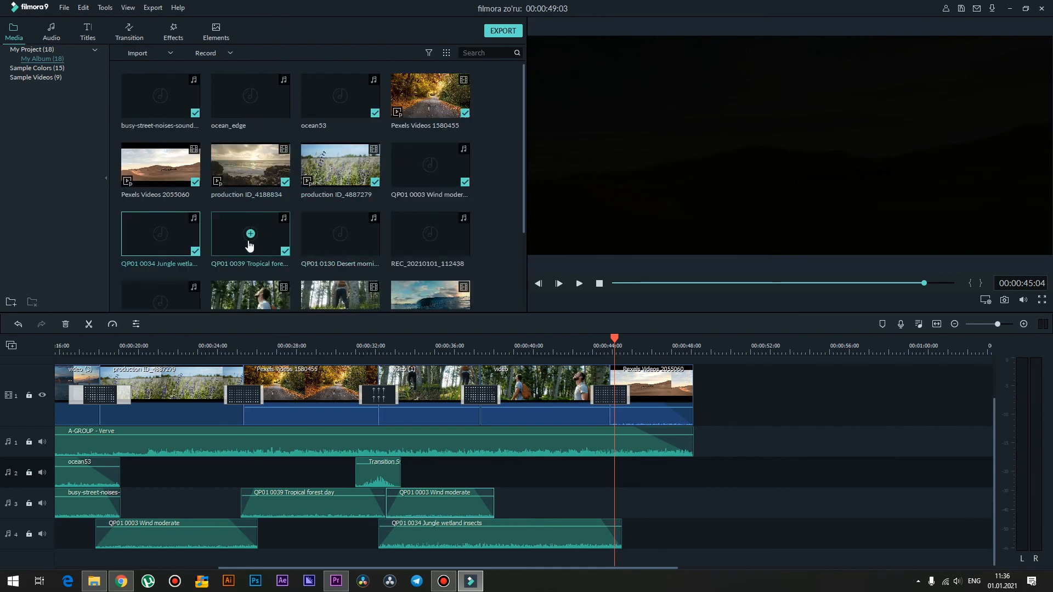
{"action": "scroll", "coordinate": [279, 224], "scroll_direction": "down", "scroll_amount": 2}
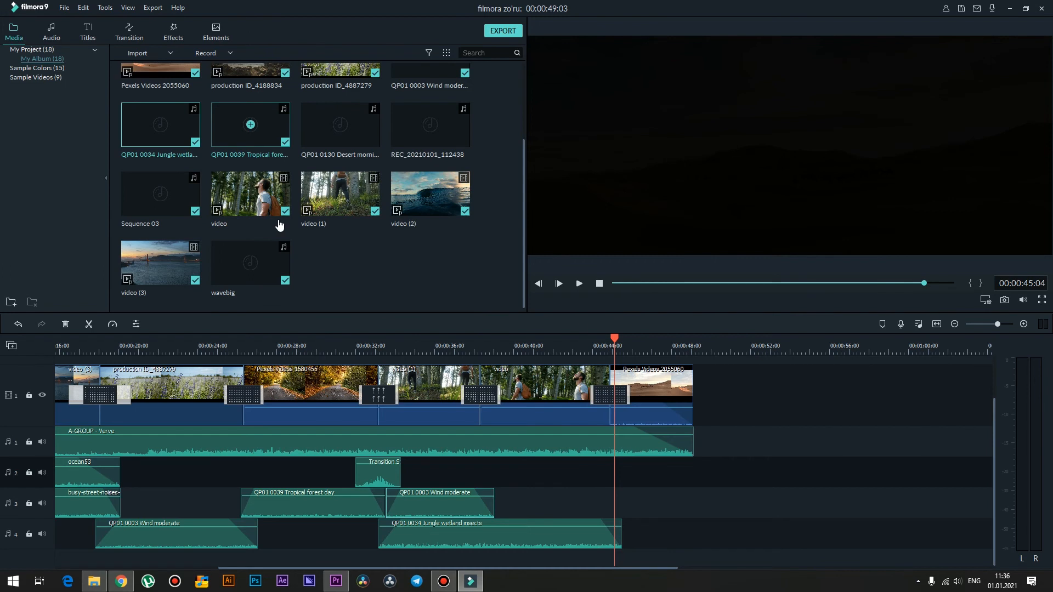
{"action": "scroll", "coordinate": [279, 224], "scroll_direction": "up", "scroll_amount": 2}
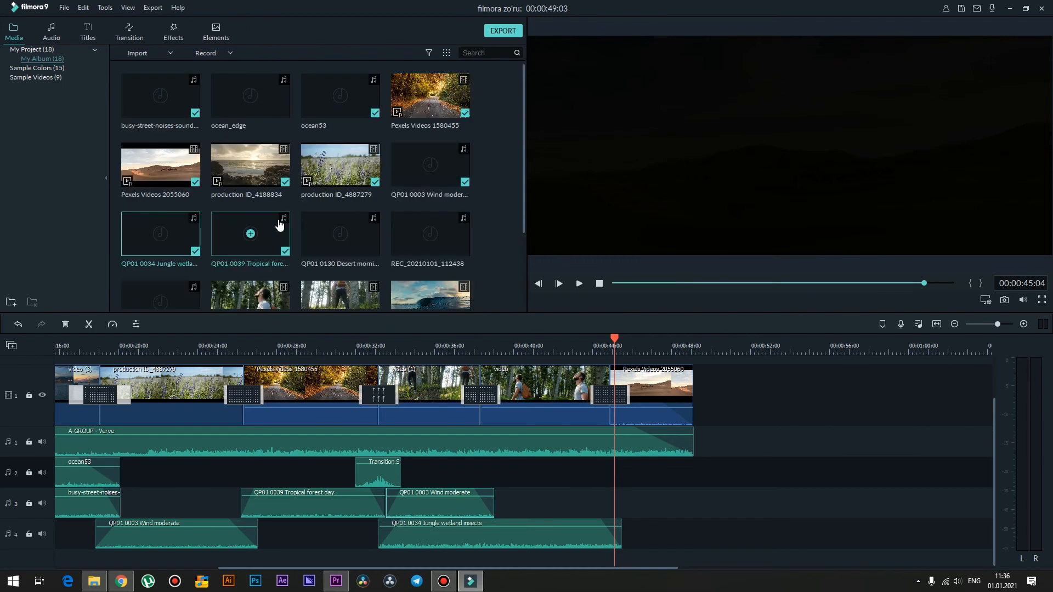
{"action": "right_click", "coordinate": [345, 225]}
{"action": "left_click", "coordinate": [347, 230]}
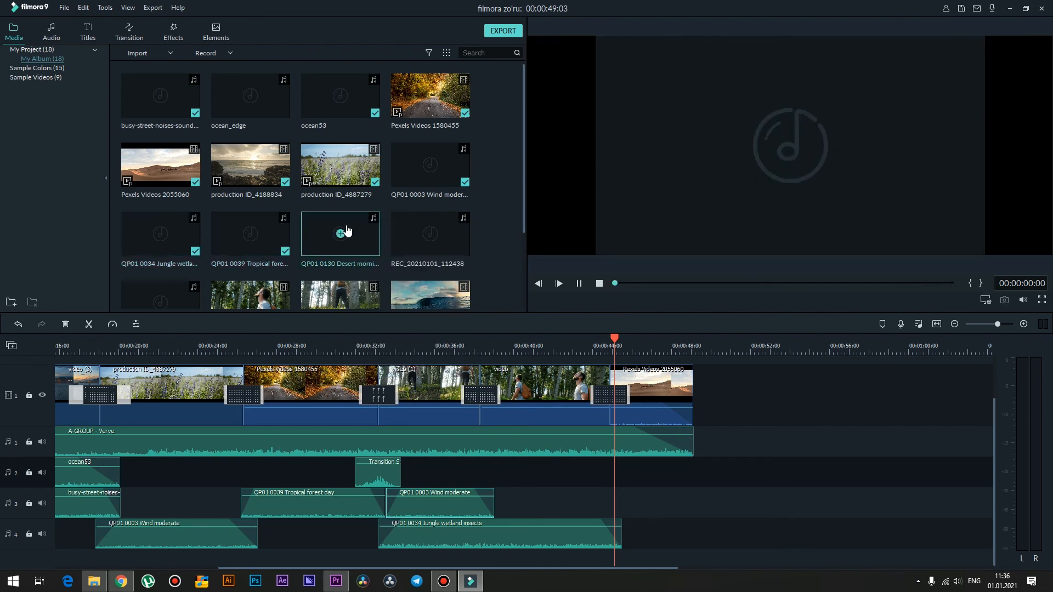
{"action": "left_click_drag", "start_coordinate": [352, 229], "coordinate": [591, 493]}
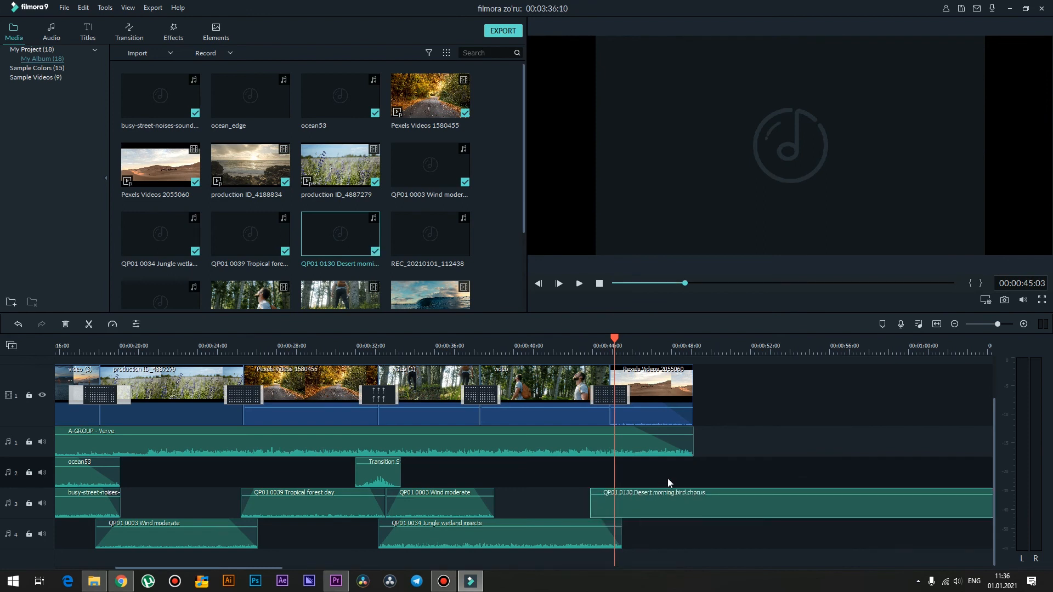
- Split the Desert morning bird chorus clip at the end of the video, 00:00:49:03, and delete the remainder
{"action": "left_click", "coordinate": [693, 346]}
{"action": "key", "text": "ctrl+b"}
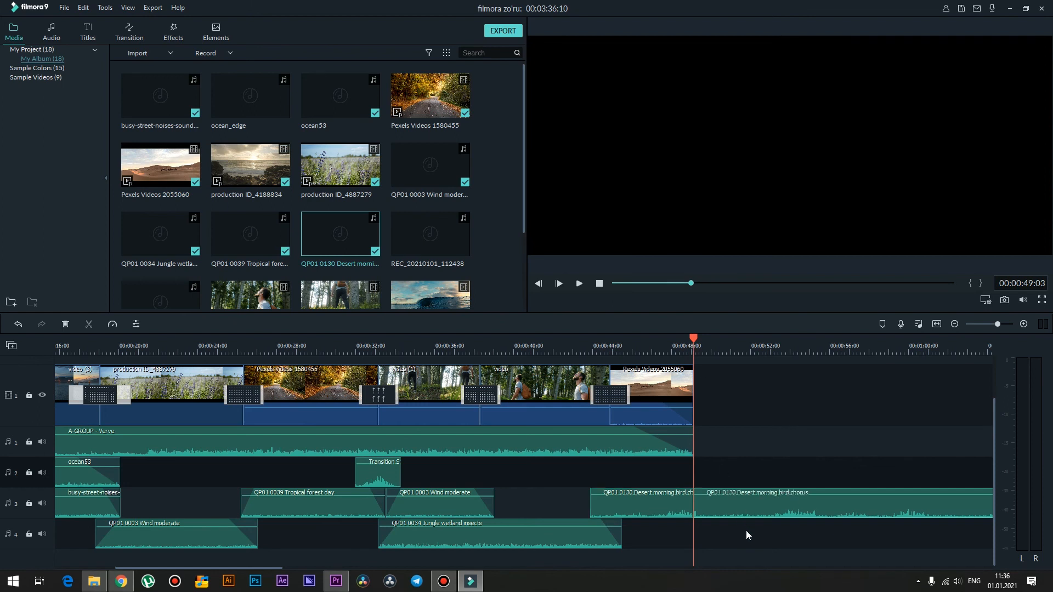
{"action": "left_click", "coordinate": [745, 512]}
{"action": "key", "text": "Delete"}
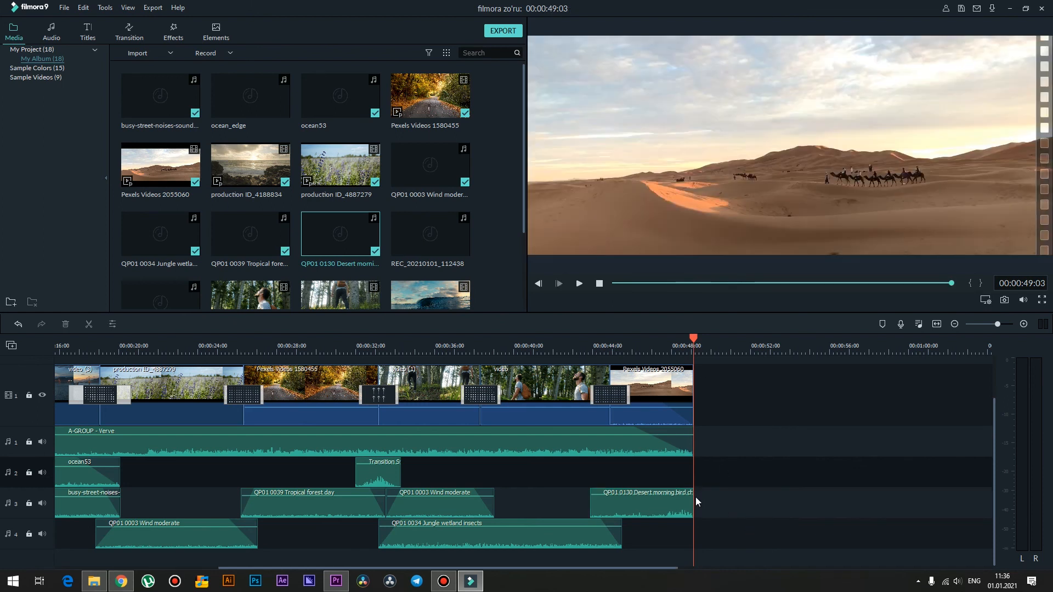
- Give the Desert morning bird chorus clip a short fade in and fade out, and play back the desert section
{"action": "left_click_drag", "start_coordinate": [691, 492], "coordinate": [669, 491]}
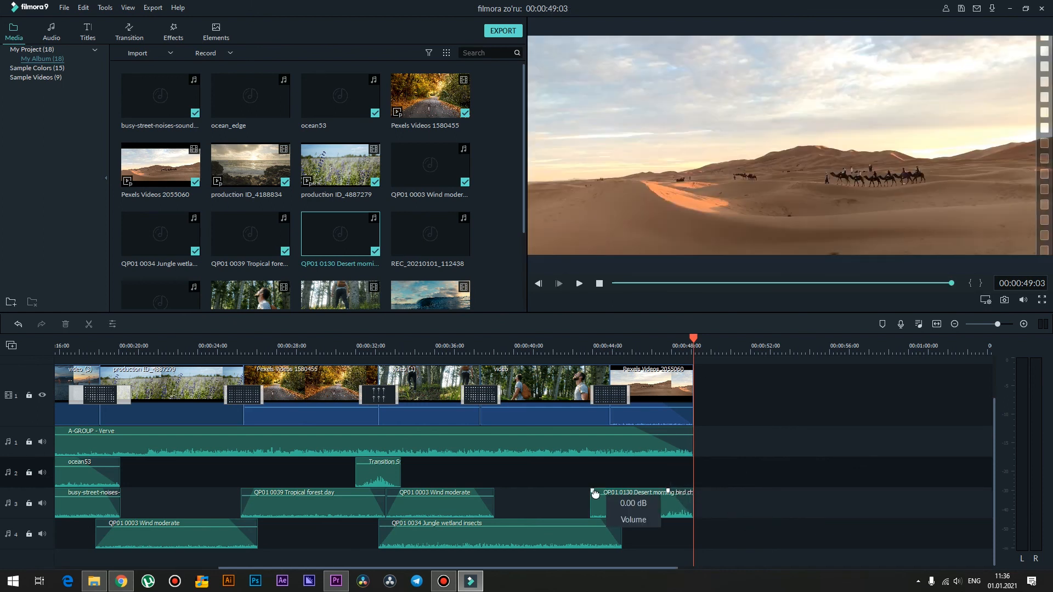
{"action": "left_click_drag", "start_coordinate": [594, 490], "coordinate": [609, 491]}
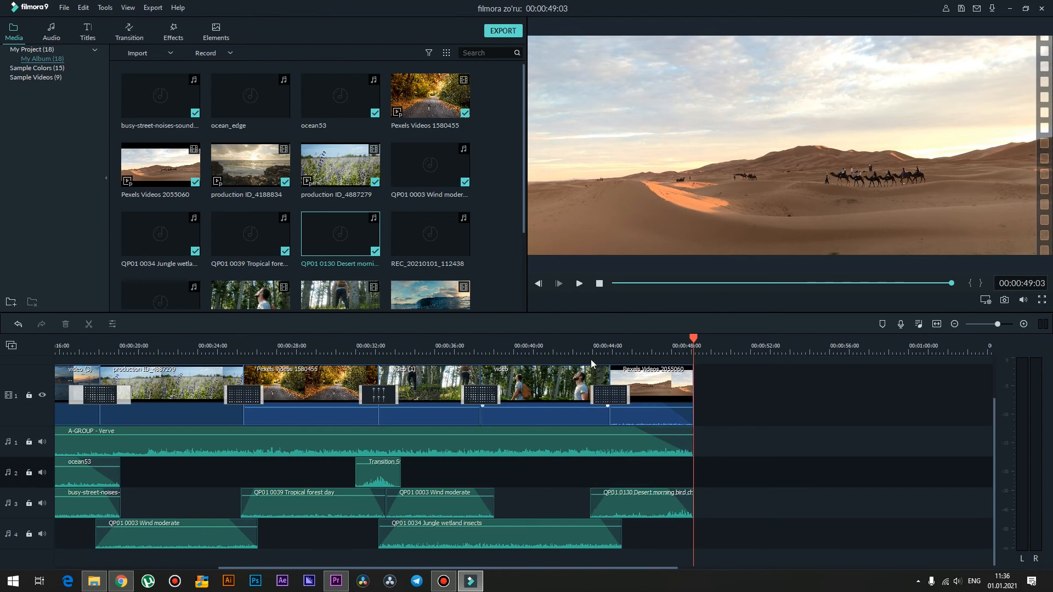
{"action": "left_click", "coordinate": [580, 338]}
{"action": "key", "text": "space"}
{"action": "left_click", "coordinate": [653, 347]}
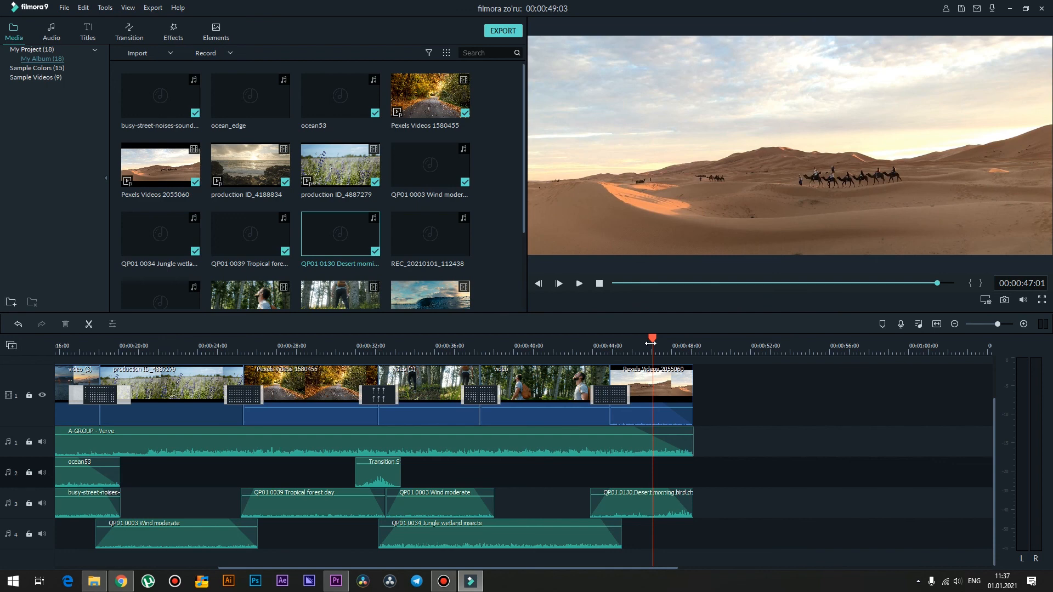
{"action": "key", "text": "shift+z"}
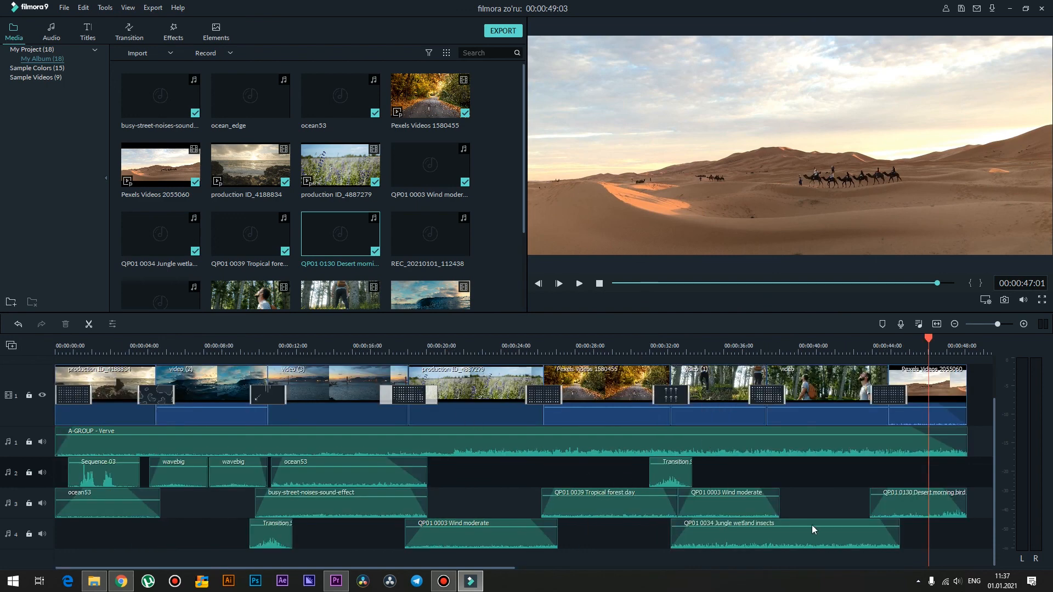